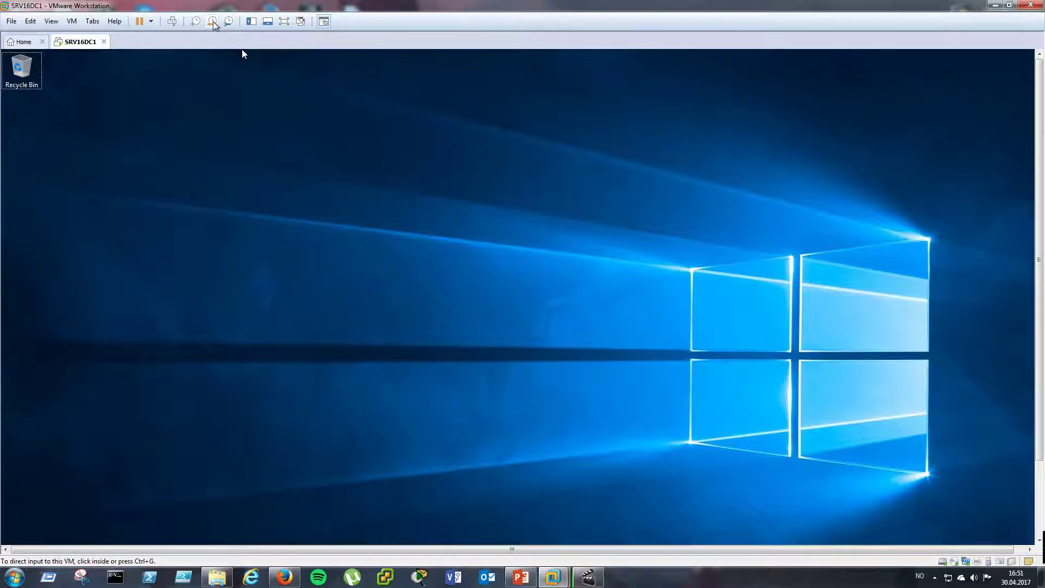
Review the name and description of the Fresh install snapshot in the Snapshot Manager and close the manager.
left_click(229, 21)
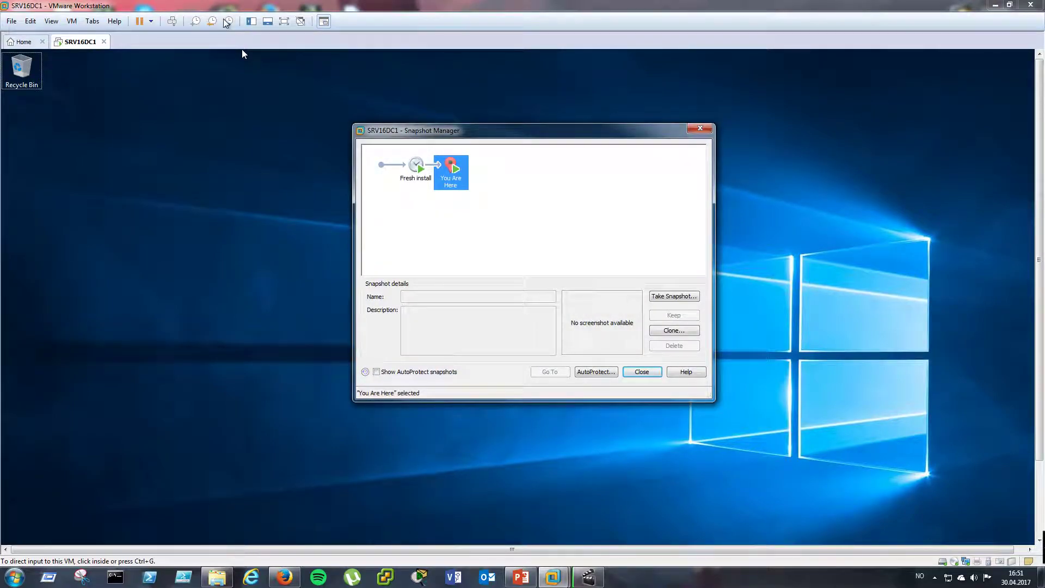
left_click(517, 233)
left_click(416, 168)
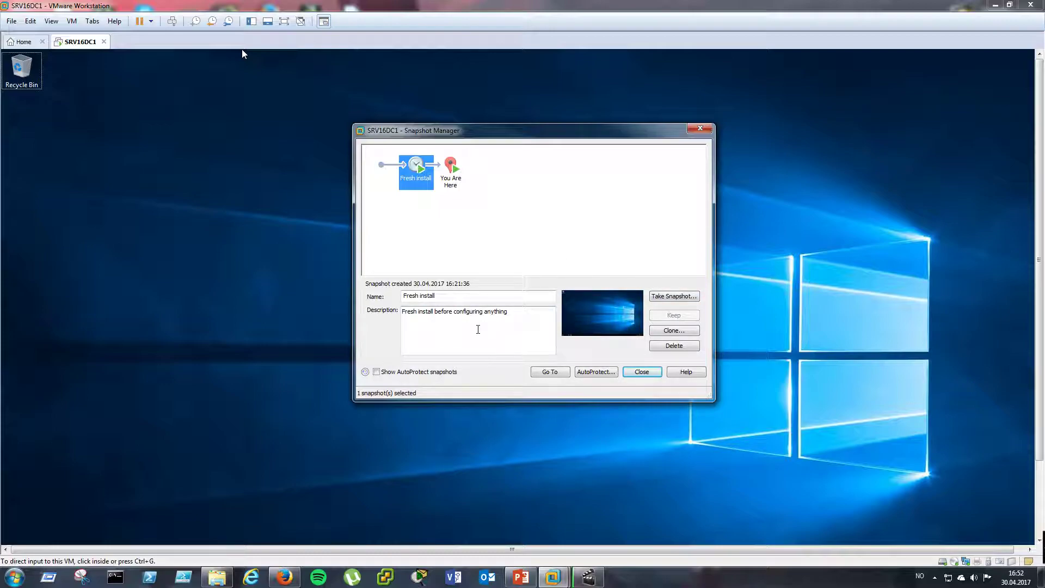
left_click(508, 324)
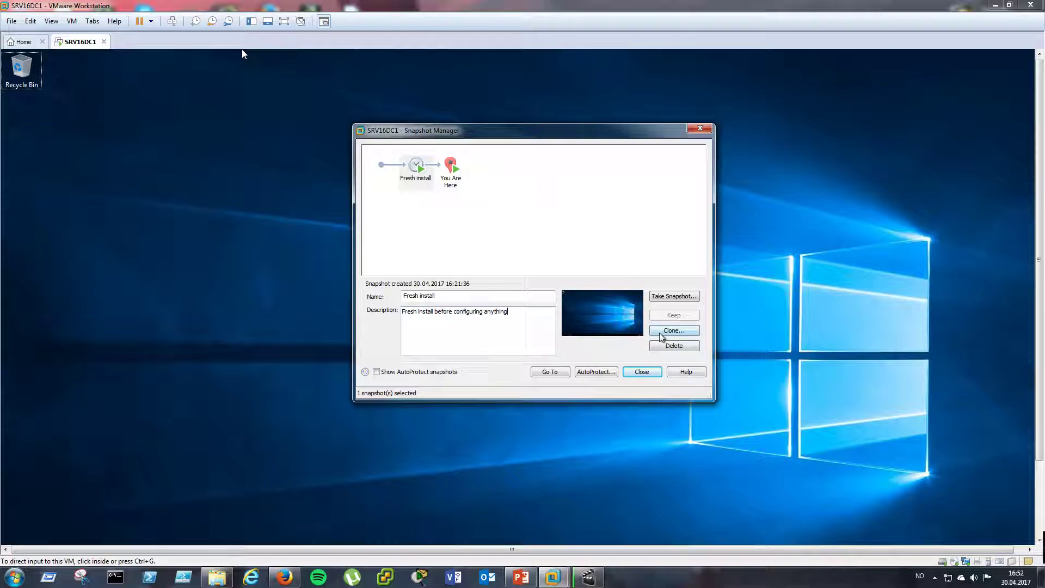
left_click(563, 198)
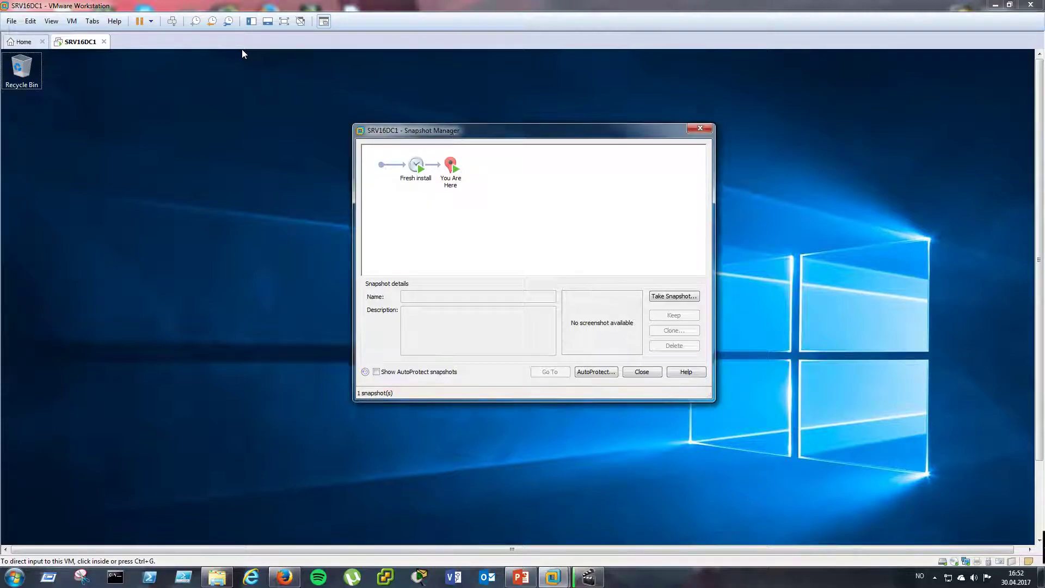
left_click_drag(453, 135, 516, 127)
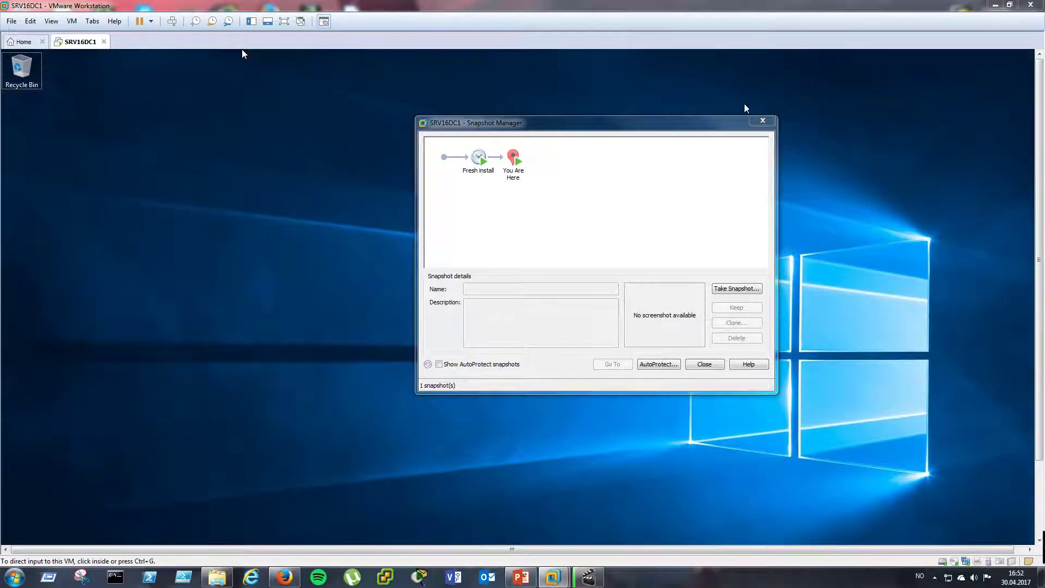
left_click(761, 120)
Show the SRV16DC1 virtual machine in full screen and open a Command Prompt inside it.
left_click(283, 21)
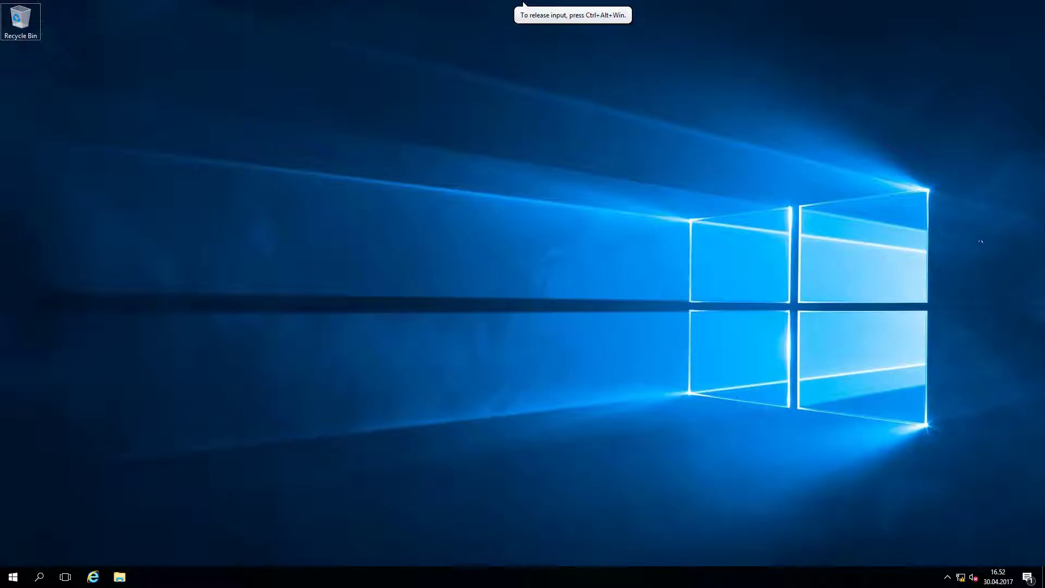
key("super")
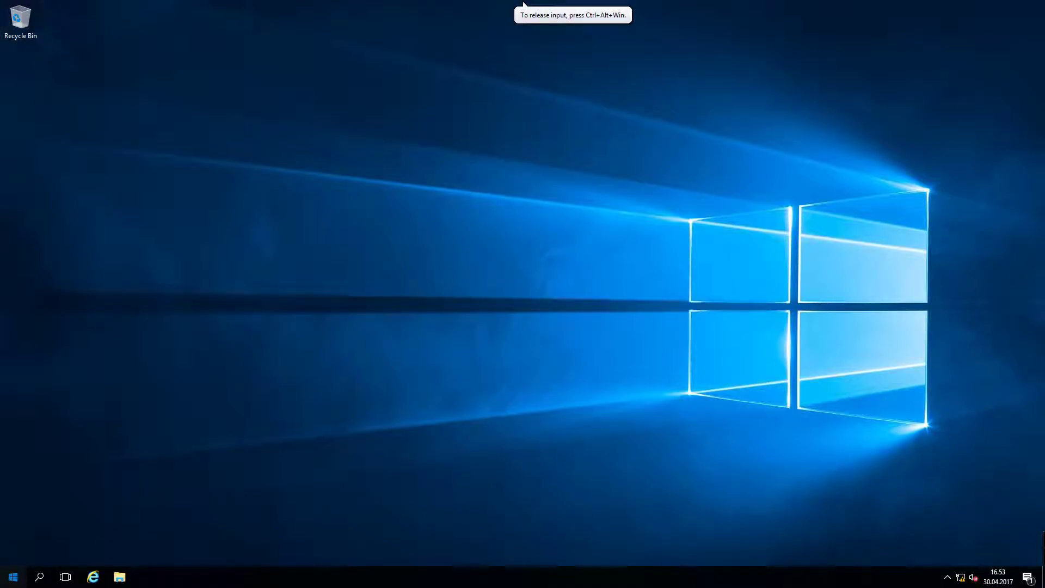
left_click(11, 577)
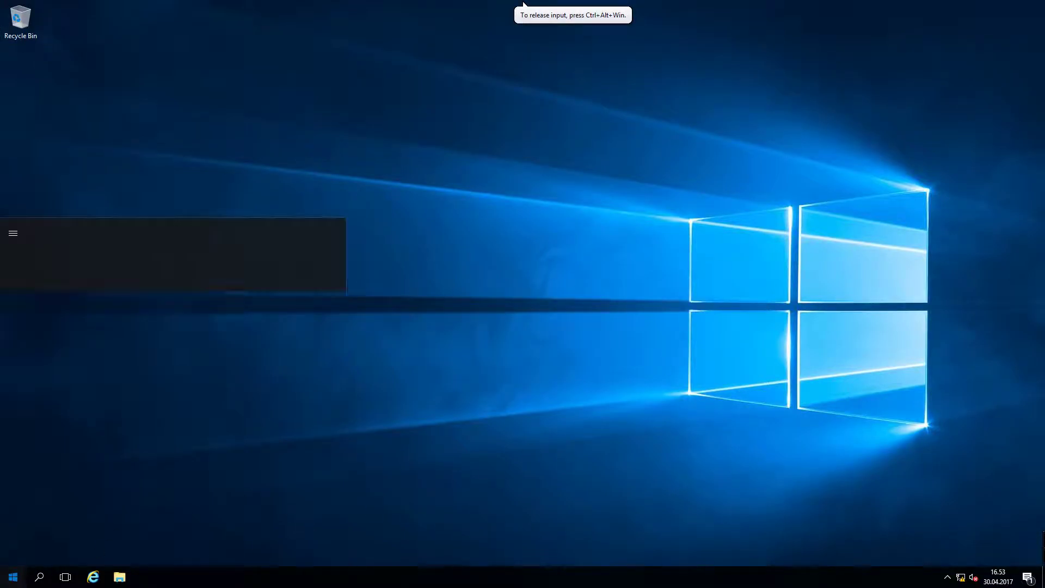
right_click(8, 575)
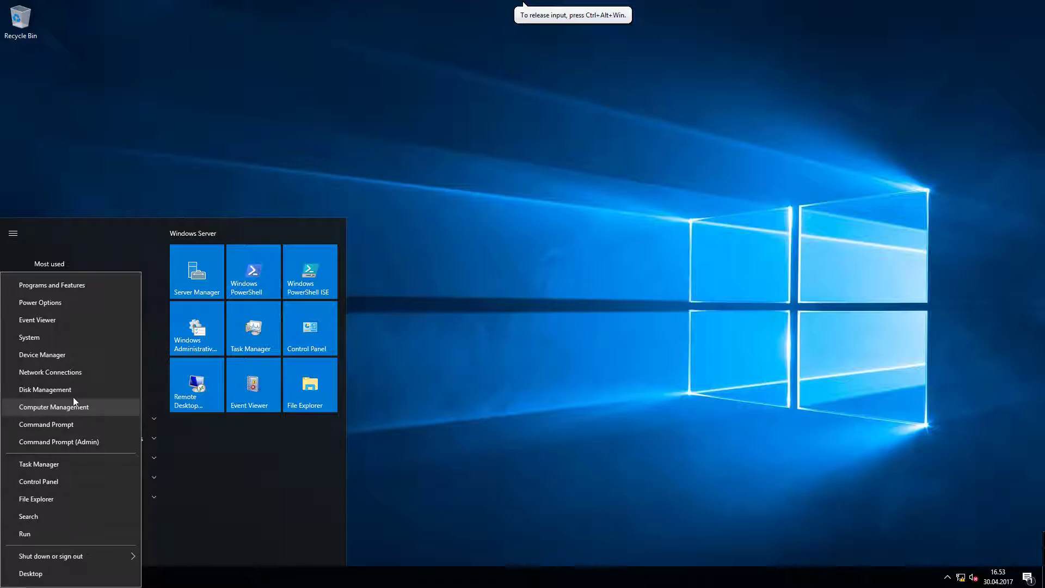
left_click(73, 430)
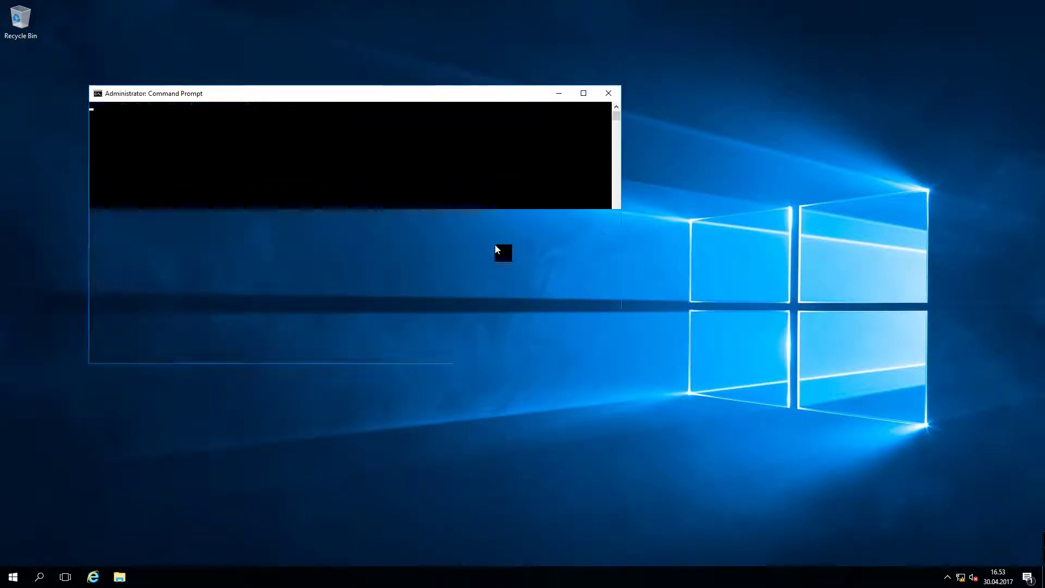
Display the account details with the command net user administrator and exit the Command Prompt.
type("net us")
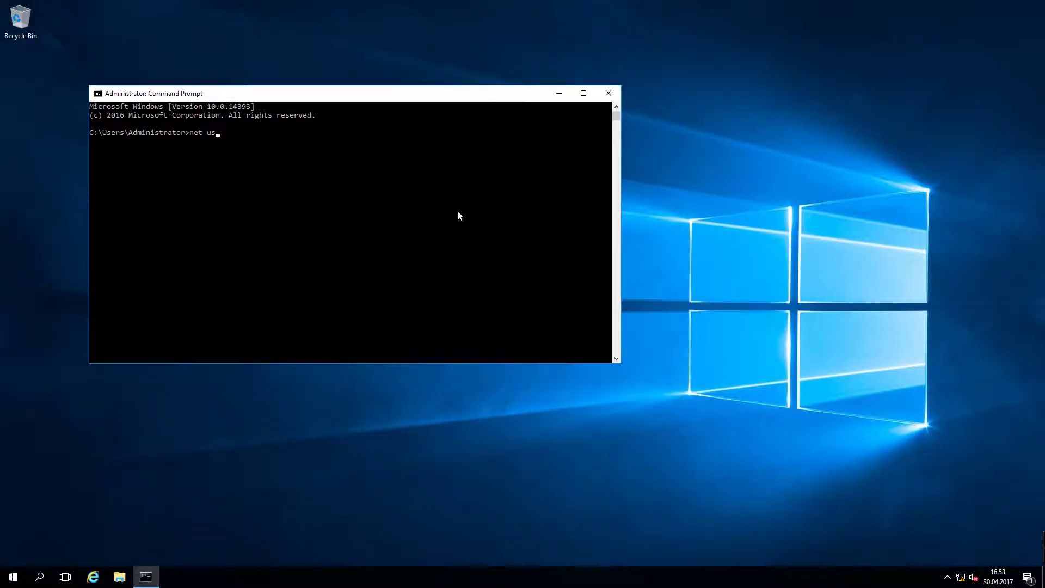
type("er administrator")
key("Return")
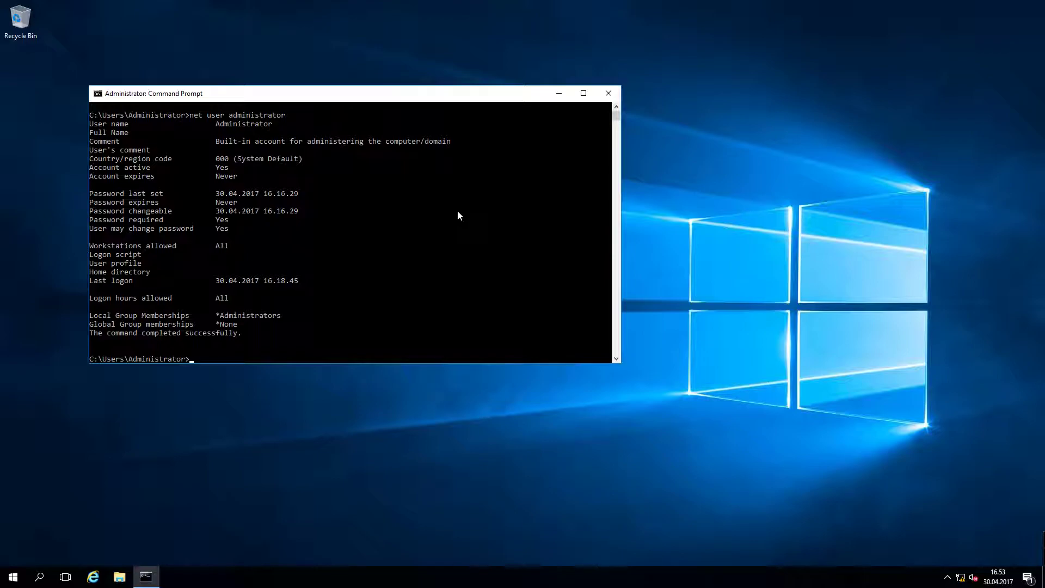
type("exit")
key("Return")
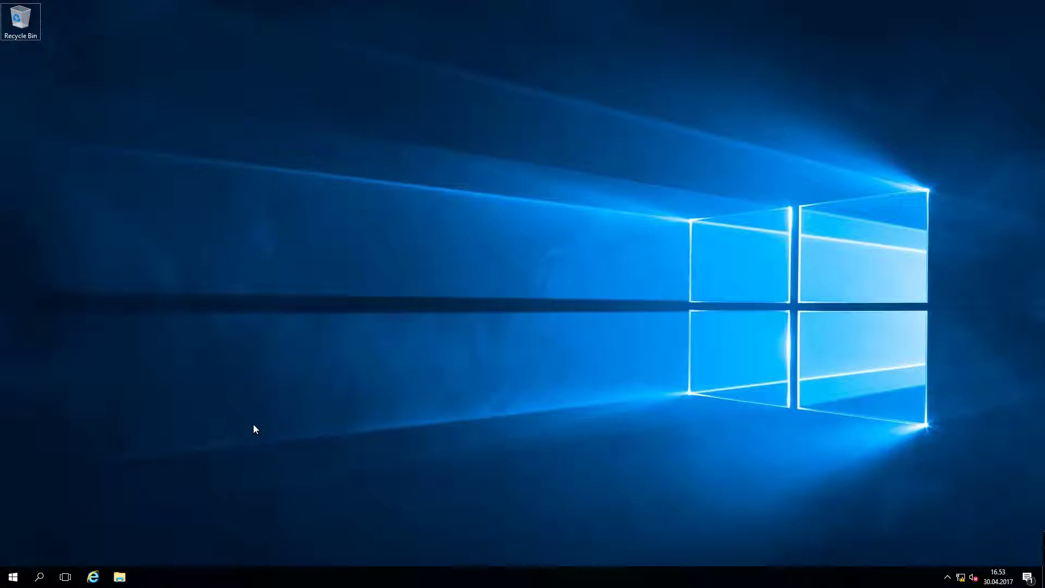
Open the Sysprep folder by running sysprep and launch the System Preparation Tool from it.
key("super+r")
type("syspre")
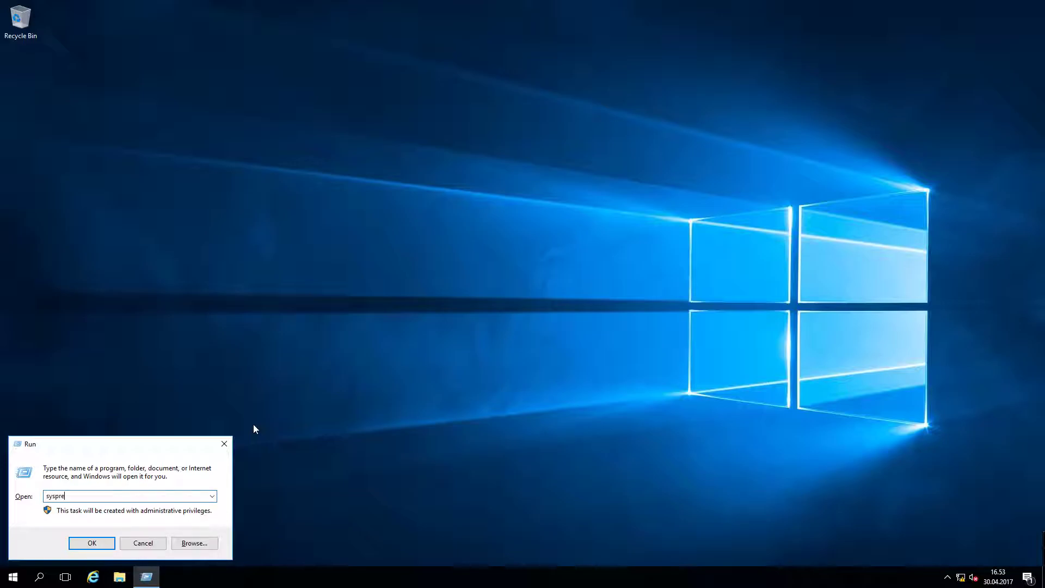
key("Return")
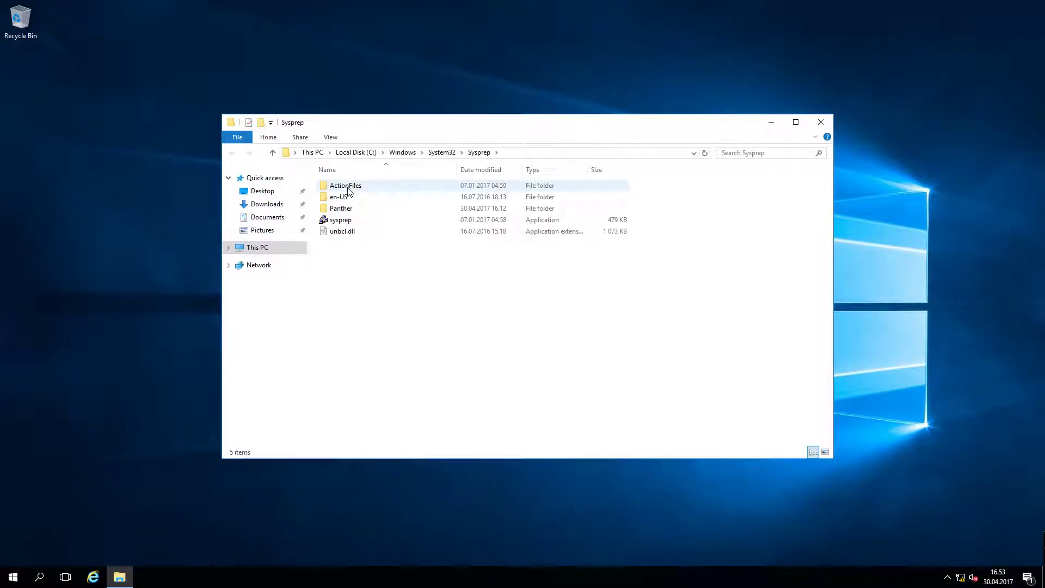
left_click(356, 220)
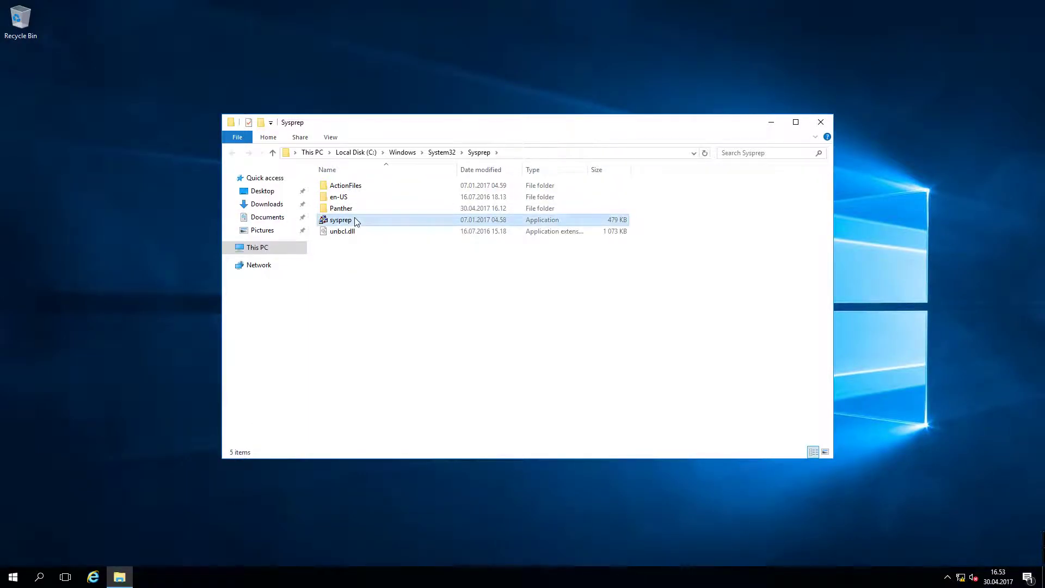
double_click(354, 220)
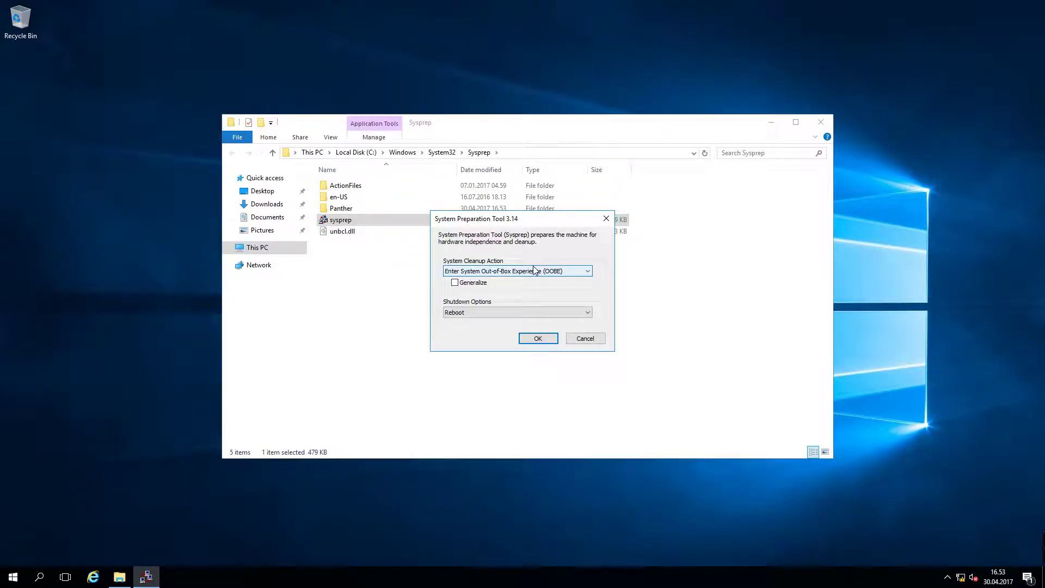
Inspect the cleanup and shutdown choices with Generalize enabled, and cancel the System Preparation Tool, closing its folder.
left_click(558, 271)
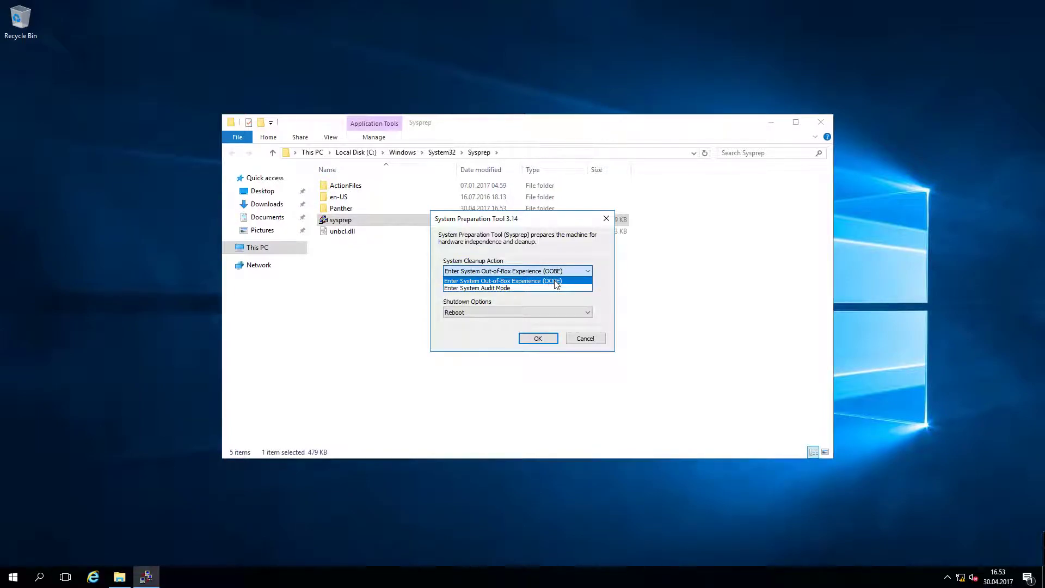
left_click(557, 240)
left_click(463, 284)
left_click(458, 314)
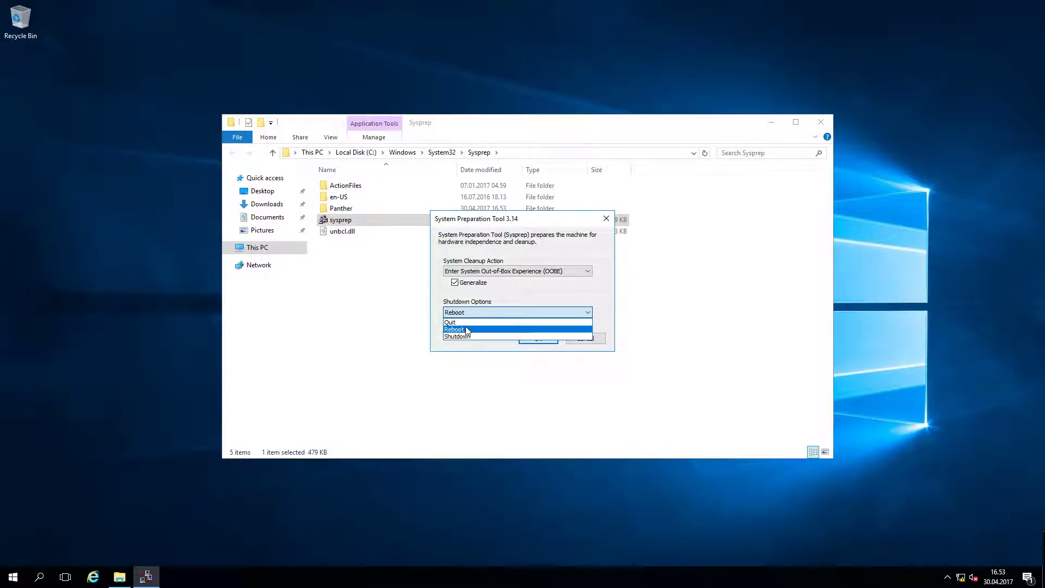
left_click(542, 240)
left_click_drag(505, 217, 439, 268)
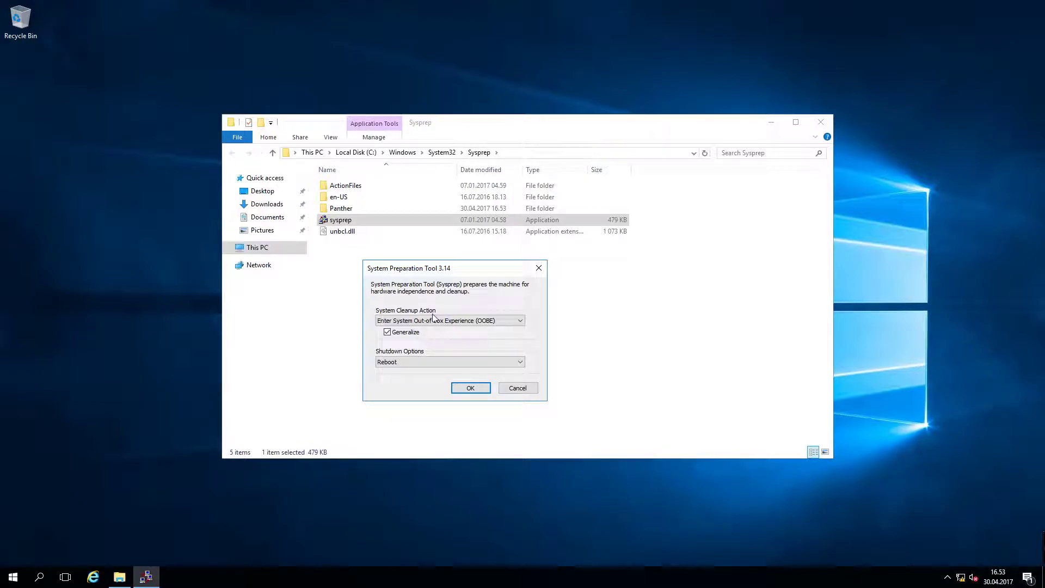
left_click(532, 389)
left_click(526, 389)
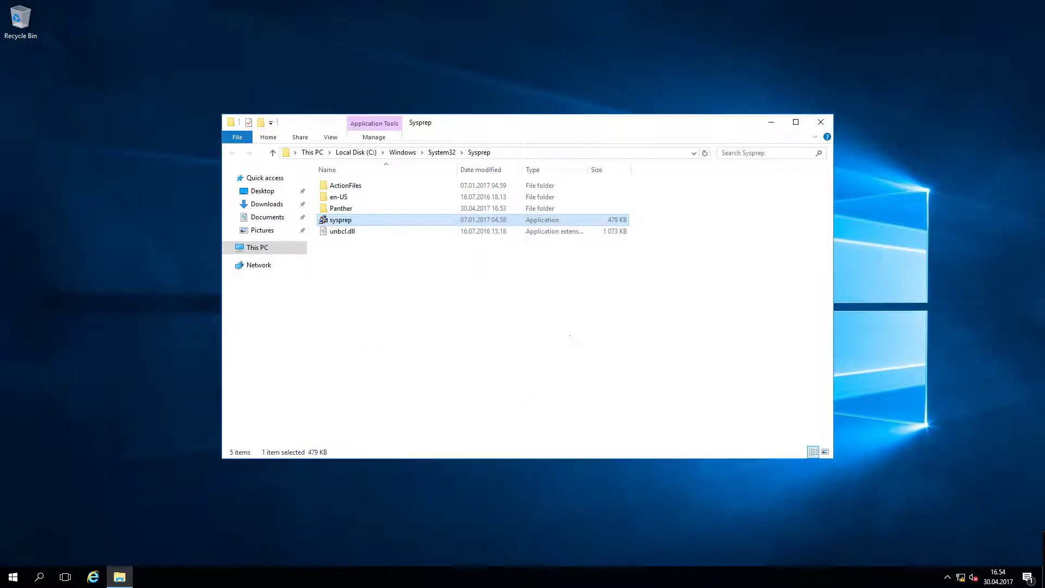
left_click(826, 125)
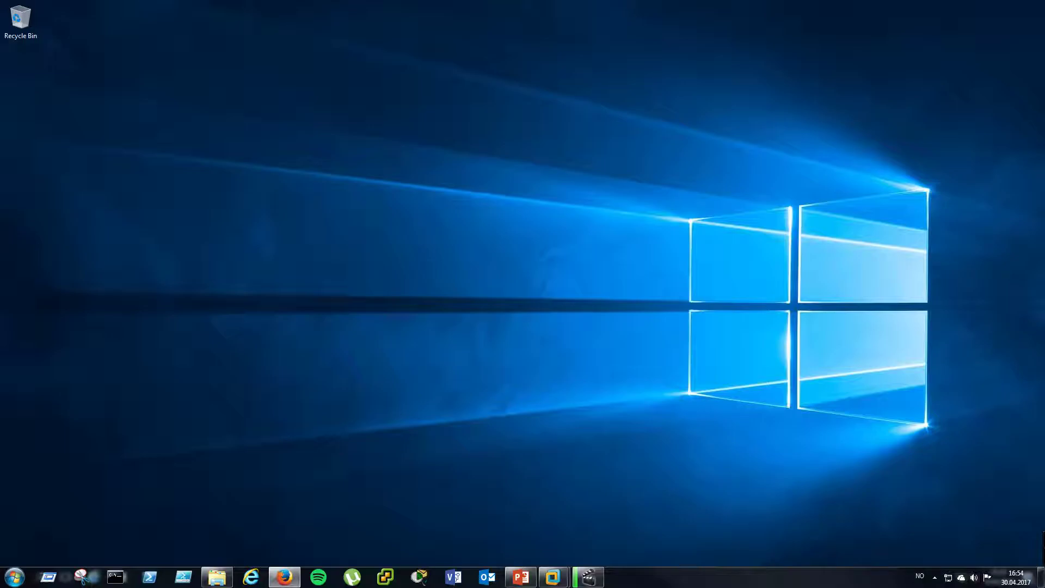
Open a Command Prompt in the virtual machine and display the current user's SID with whoami /user.
left_click(180, 452)
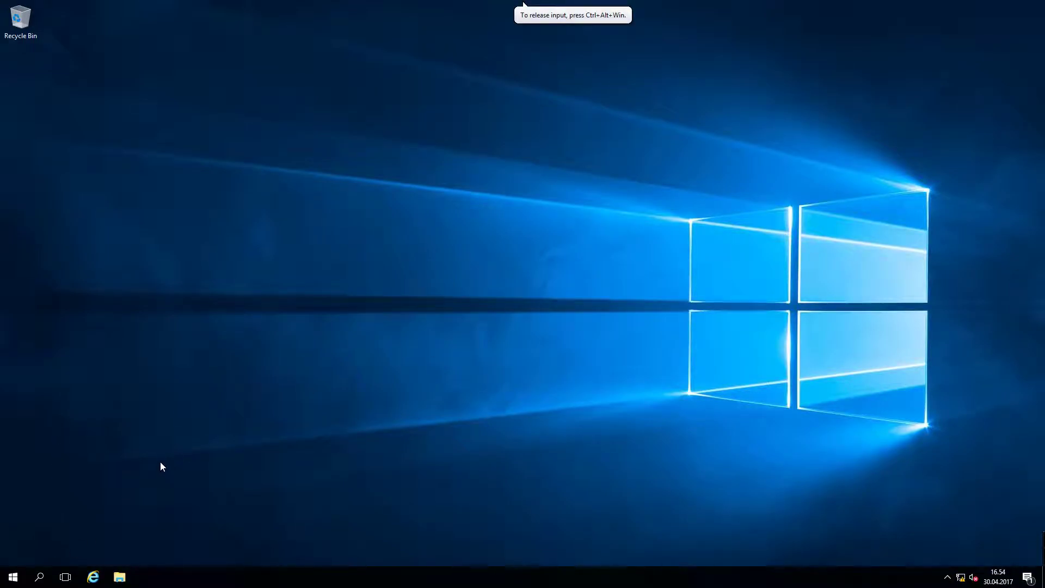
key("super+r")
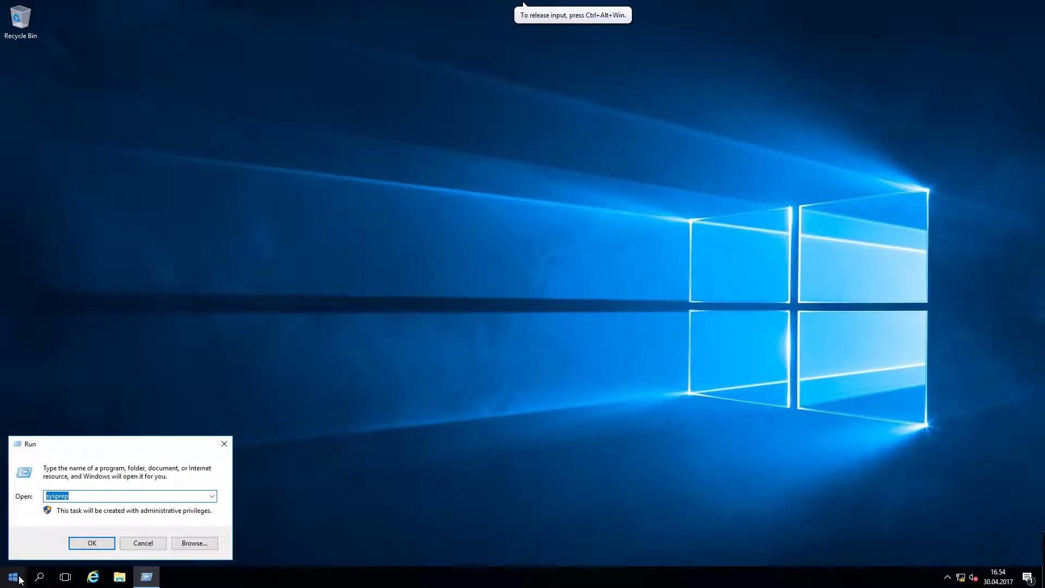
key("Escape")
right_click(13, 578)
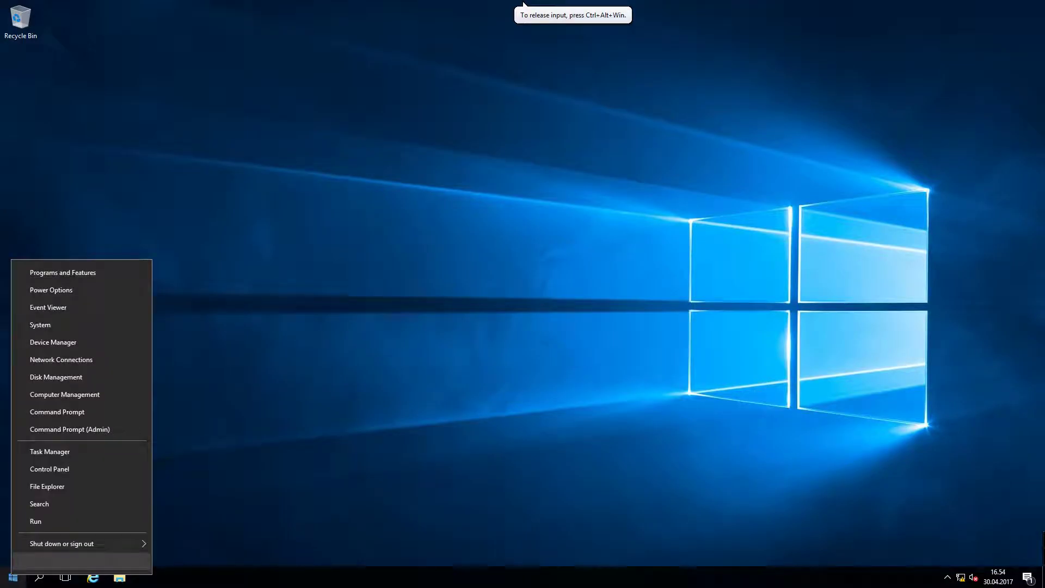
left_click(86, 415)
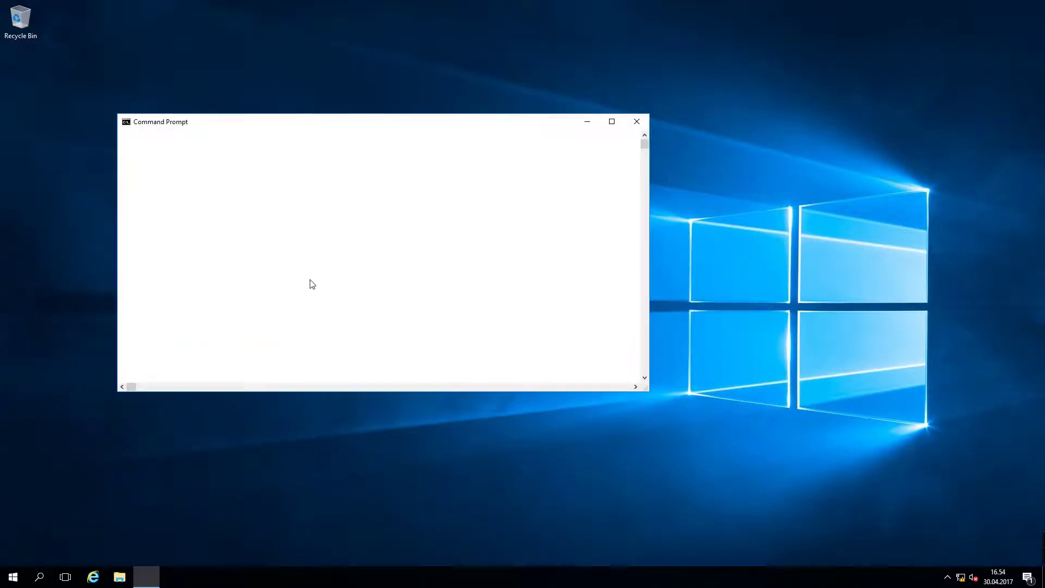
left_click(358, 244)
type("wh")
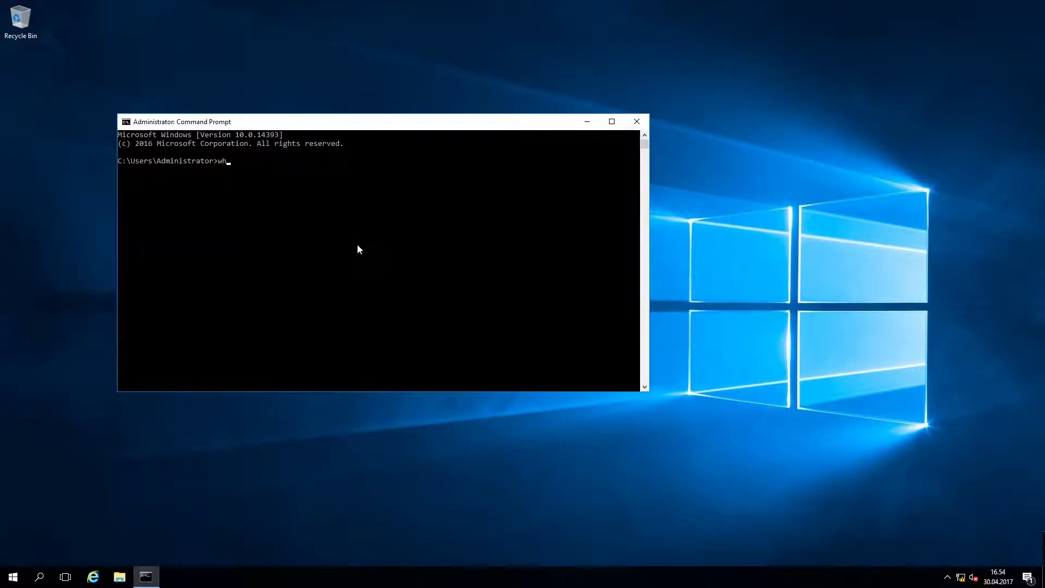
type("oami")
type(" /user")
key("Return")
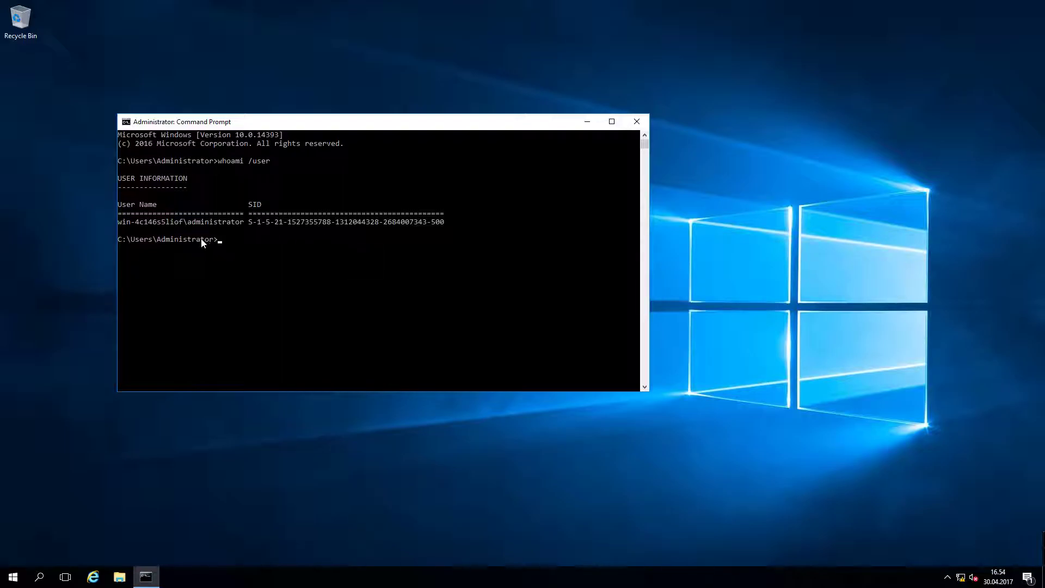
Examine the computer name, user name and parts of the SID in the whoami output and exit the Command Prompt.
left_click_drag(130, 221, 169, 219)
left_click(195, 223)
left_click_drag(118, 223, 411, 227)
left_click(253, 223)
left_click(428, 223)
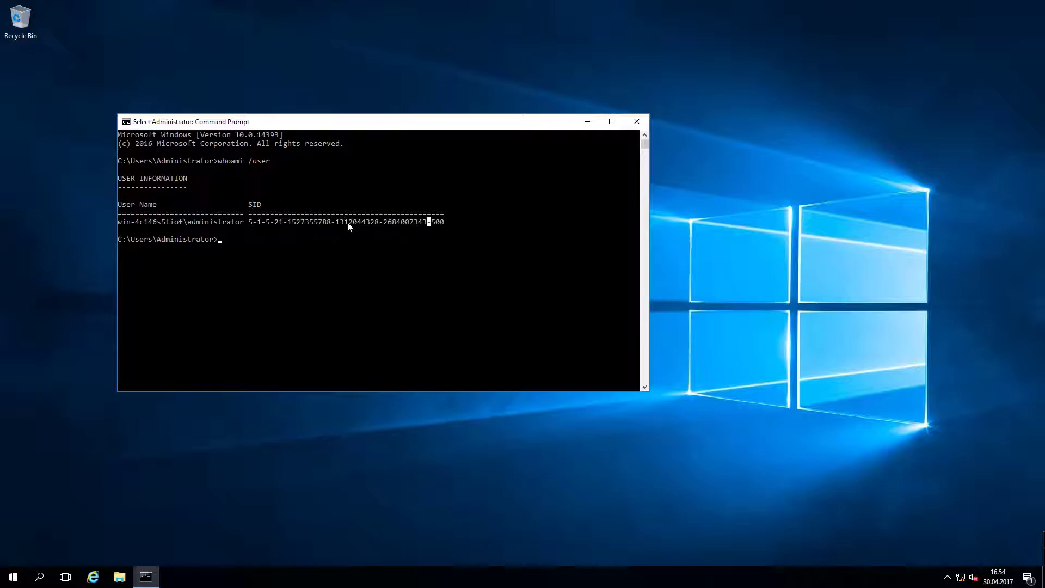
left_click(442, 223)
left_click(421, 223)
left_click(246, 223)
left_click(432, 222)
left_click_drag(252, 221, 442, 226)
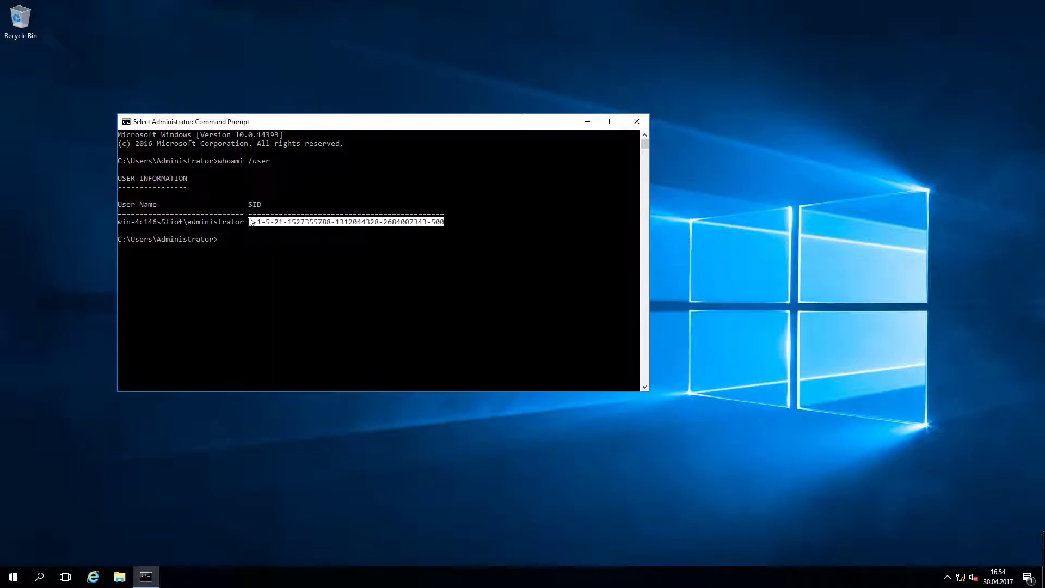
left_click(316, 222)
left_click(407, 223)
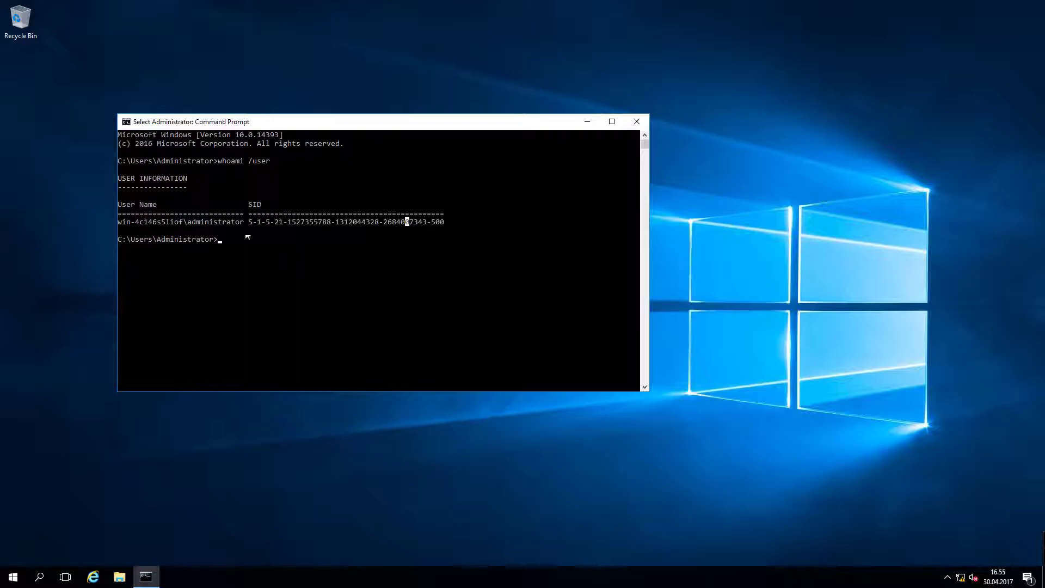
left_click_drag(131, 224, 444, 224)
left_click(442, 223)
type("exit")
key("Return")
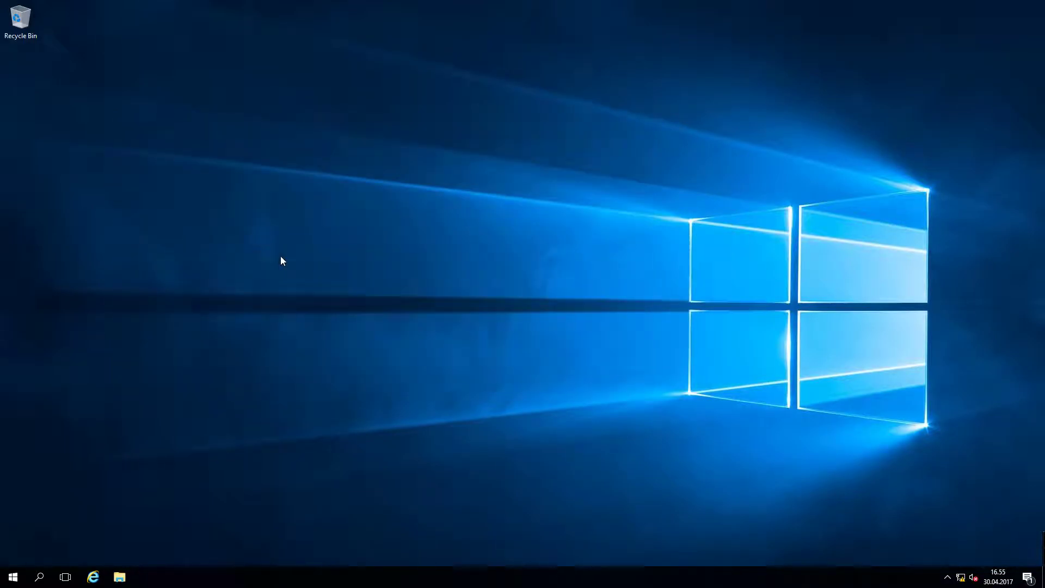
Start the VMware Tools installation for the virtual machine, connecting the installer CD to it.
mouse_move(426, 1)
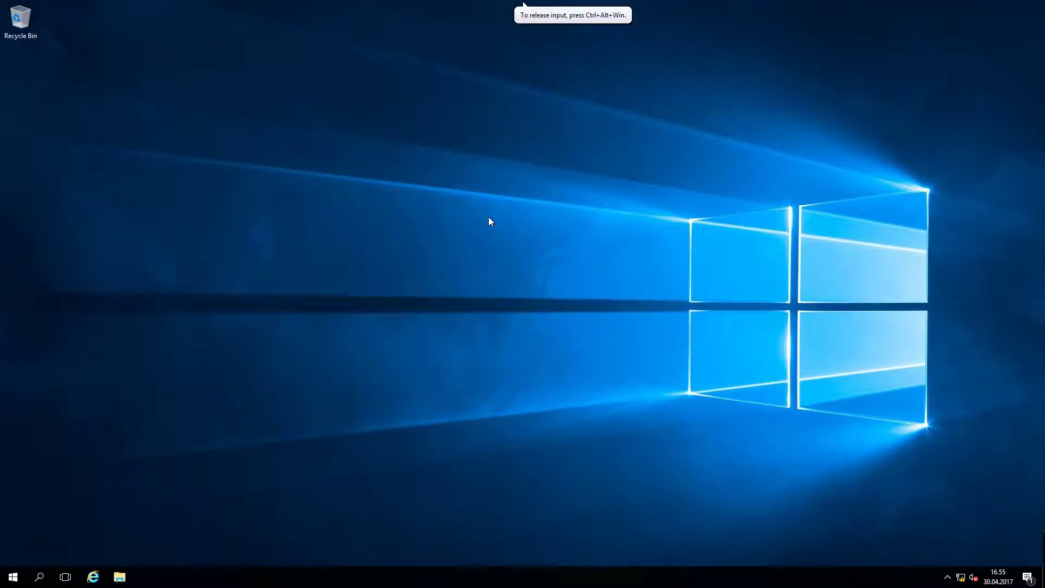
mouse_move(499, 2)
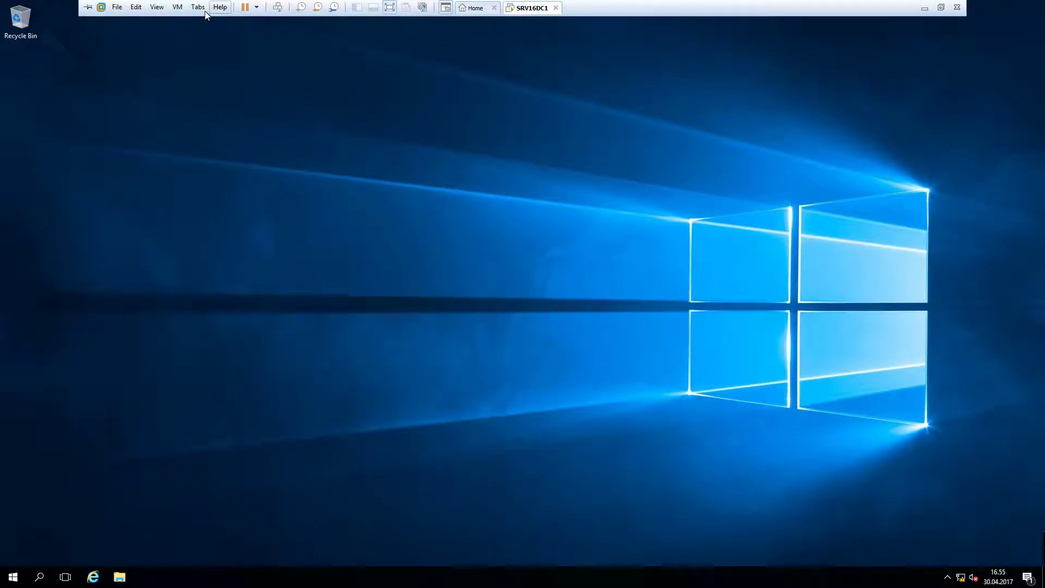
left_click(178, 7)
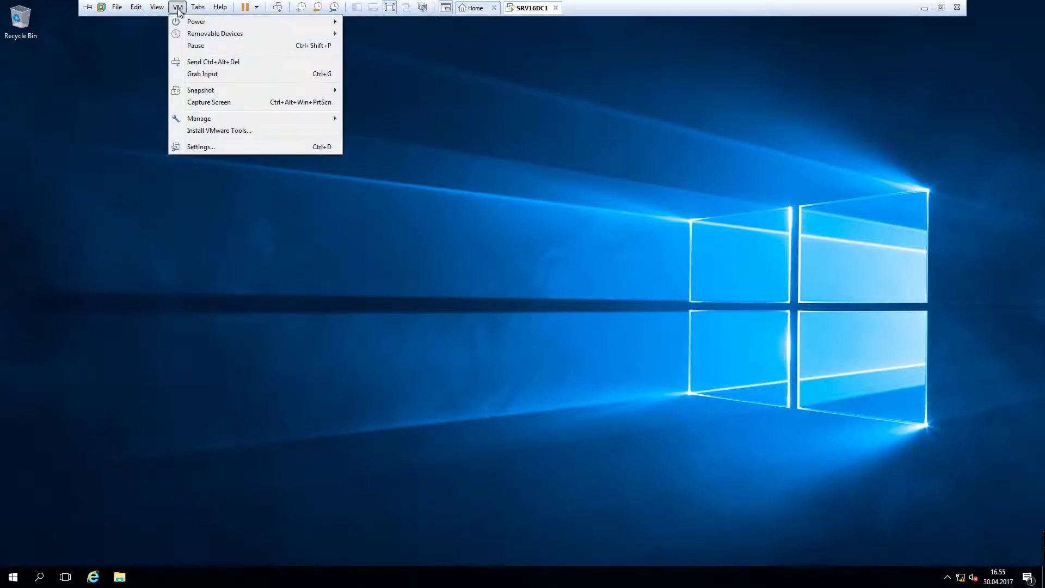
left_click(215, 131)
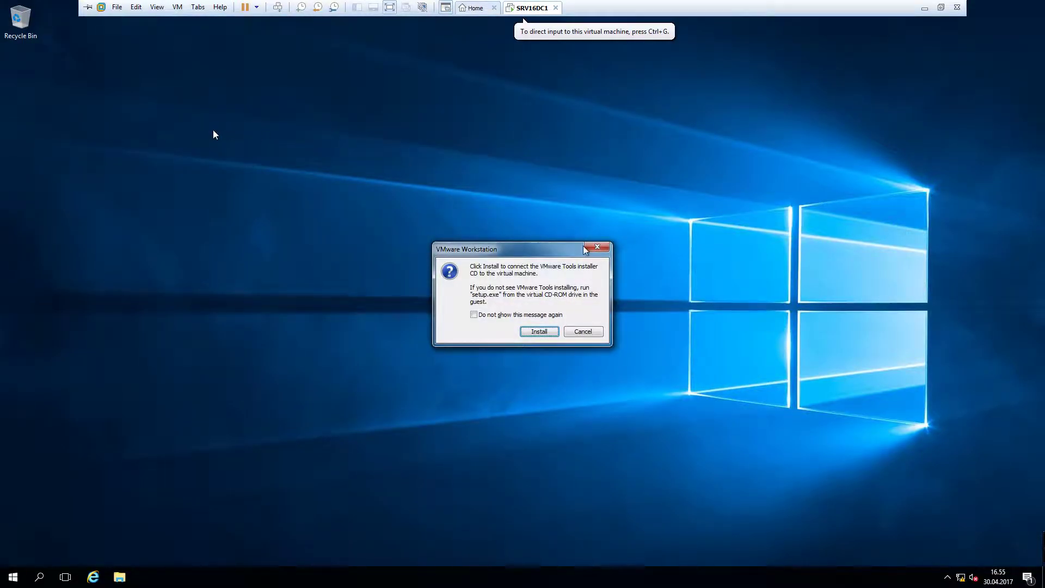
left_click(540, 330)
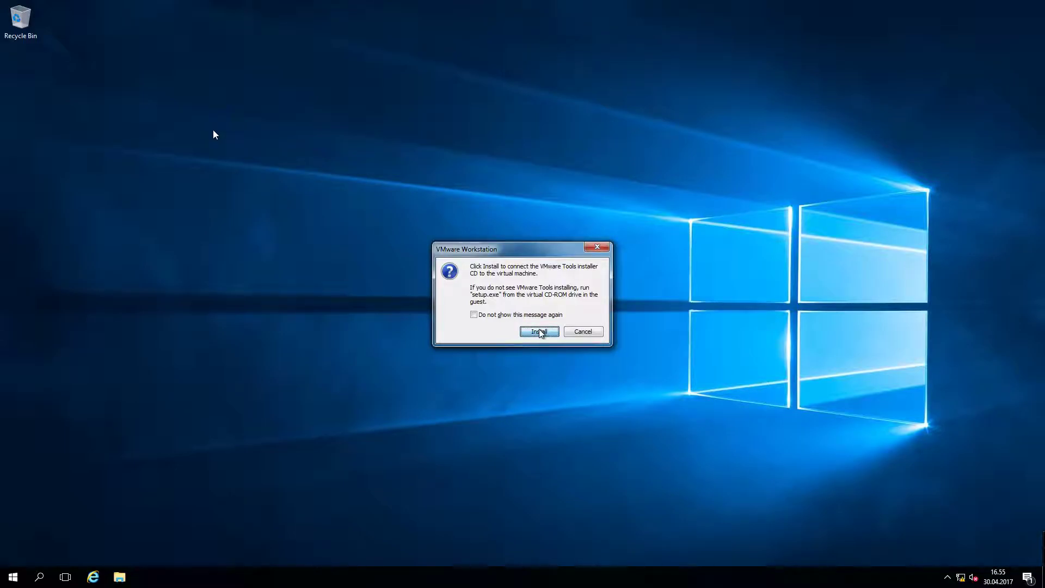
left_click(541, 332)
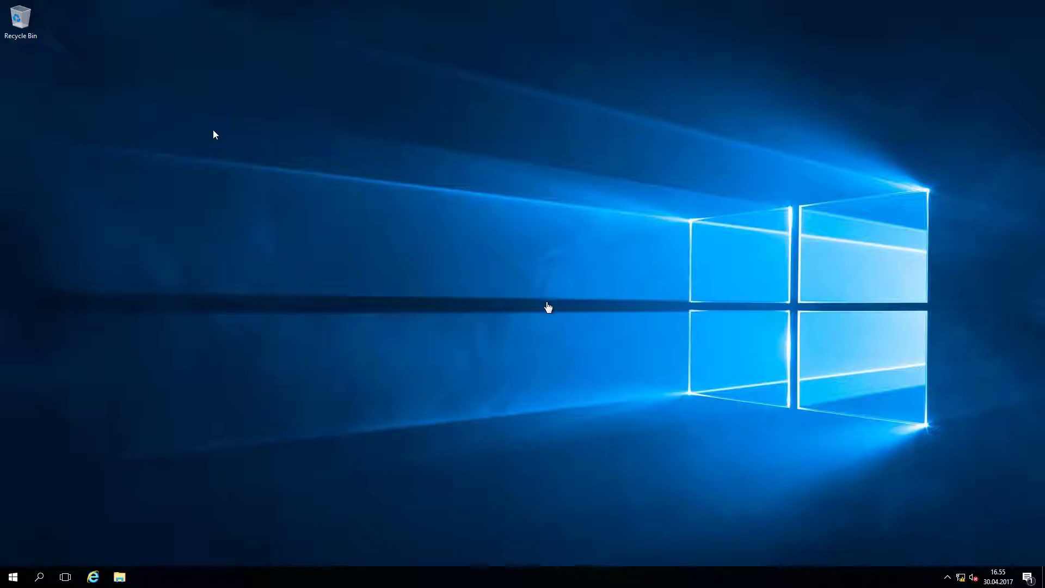
left_click(314, 196)
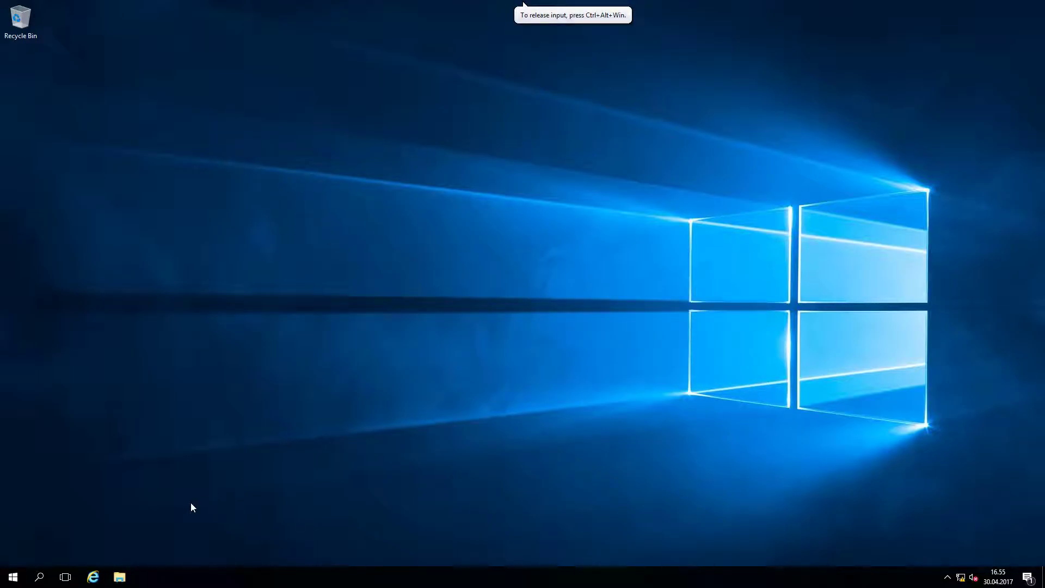
Open This PC in File Explorer and select the VMware Tools DVD drive (D:).
left_click(120, 579)
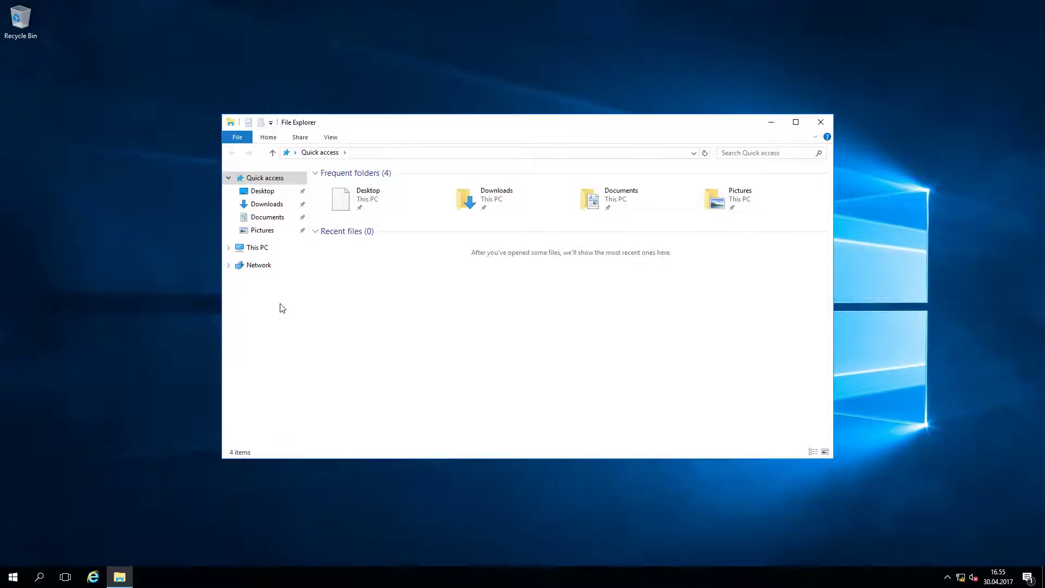
left_click(246, 247)
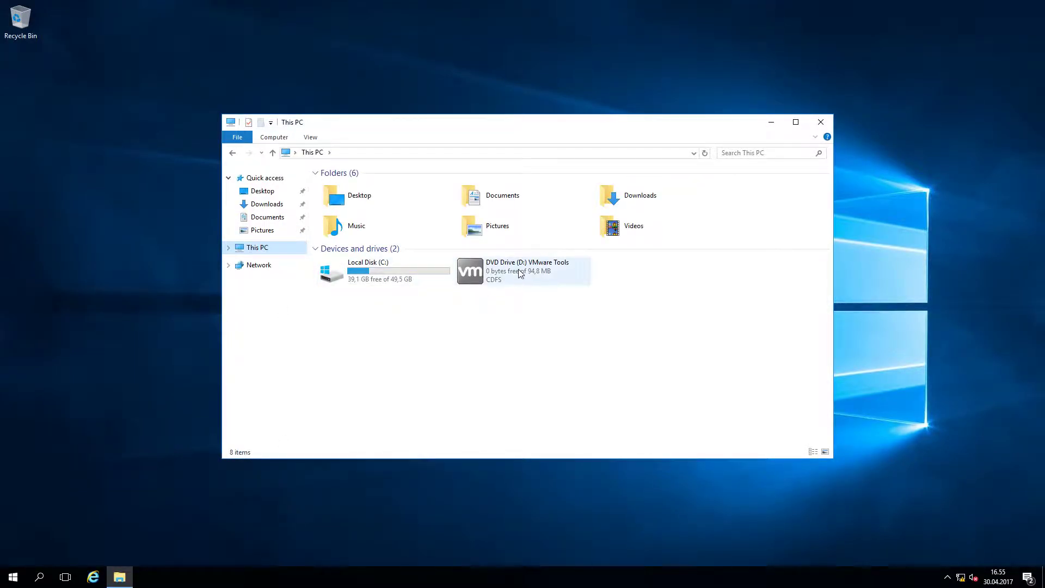
left_click(520, 272)
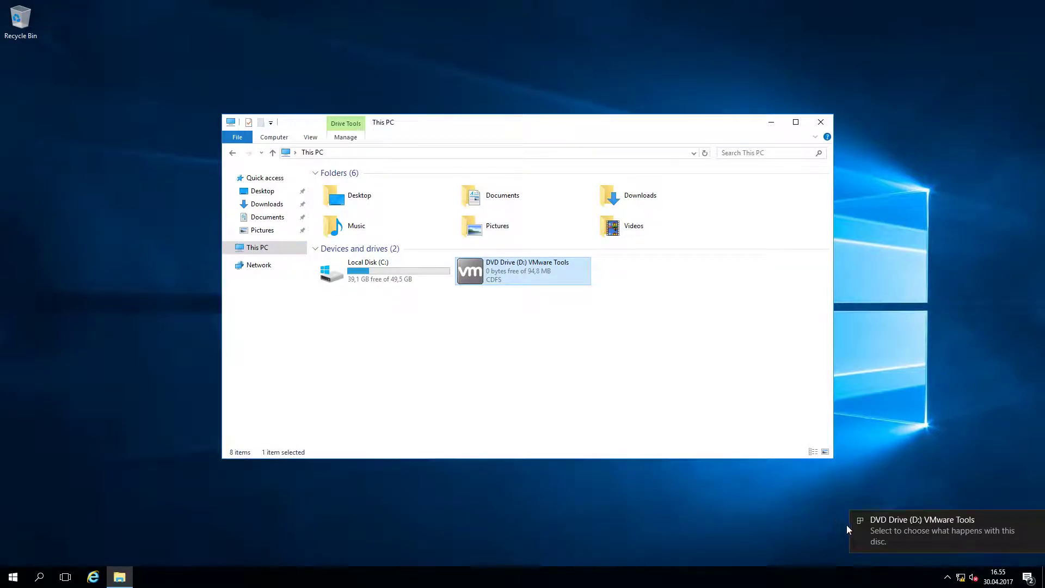
View the files on the VMware Tools disc through its disc notification and close that folder window.
left_click(903, 527)
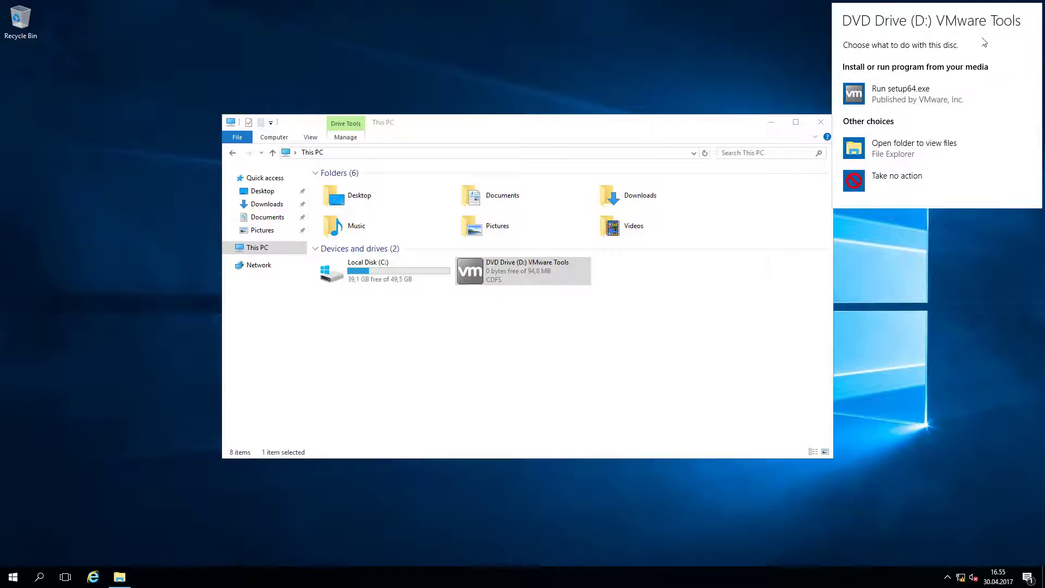
left_click(914, 146)
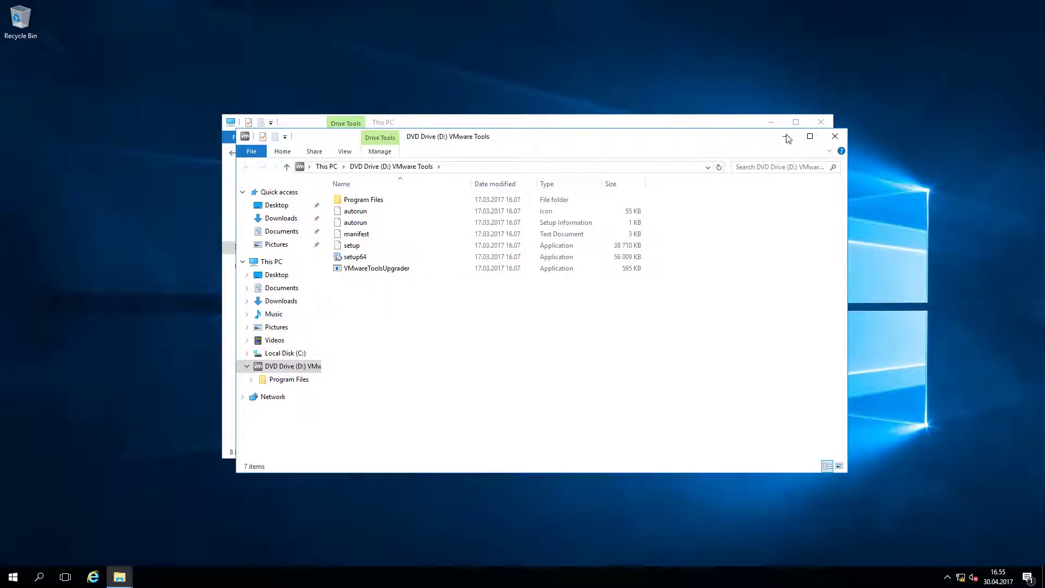
left_click(835, 136)
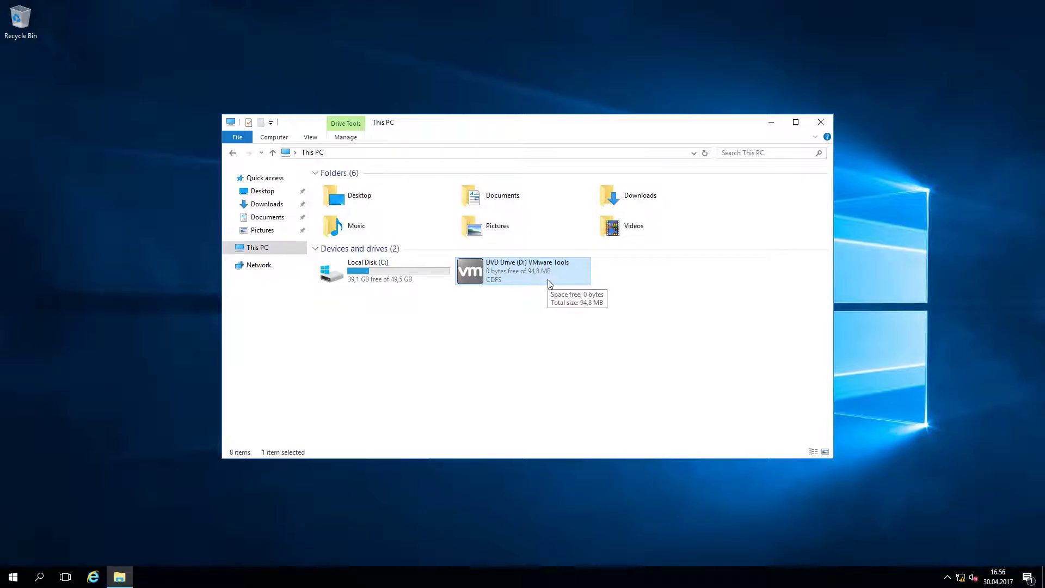
Launch the VMware Tools installer from DVD drive (D:) and check the virtual machine's commands while it prepares.
left_click(484, 316)
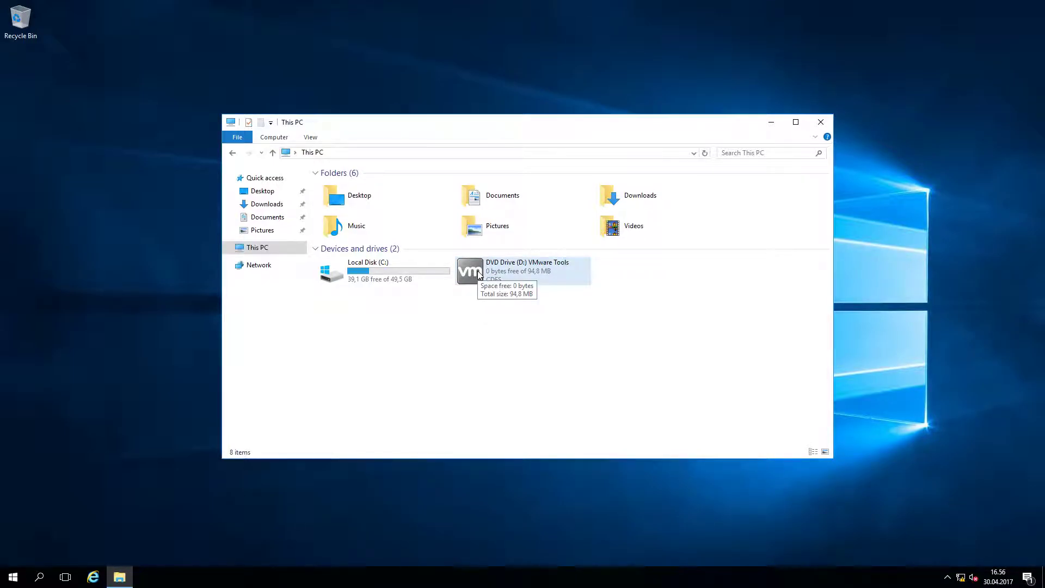
double_click(479, 272)
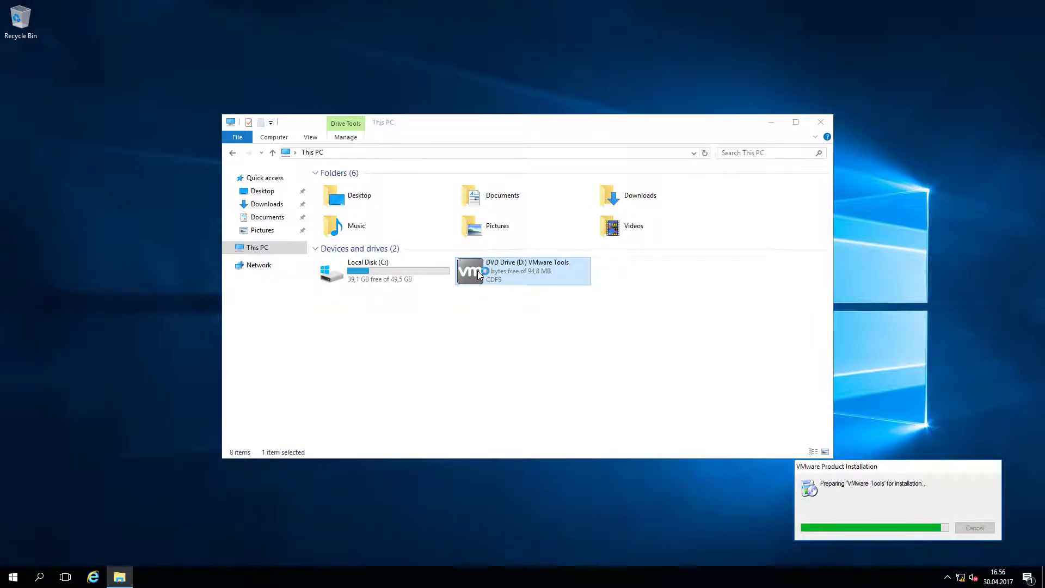
left_click(178, 7)
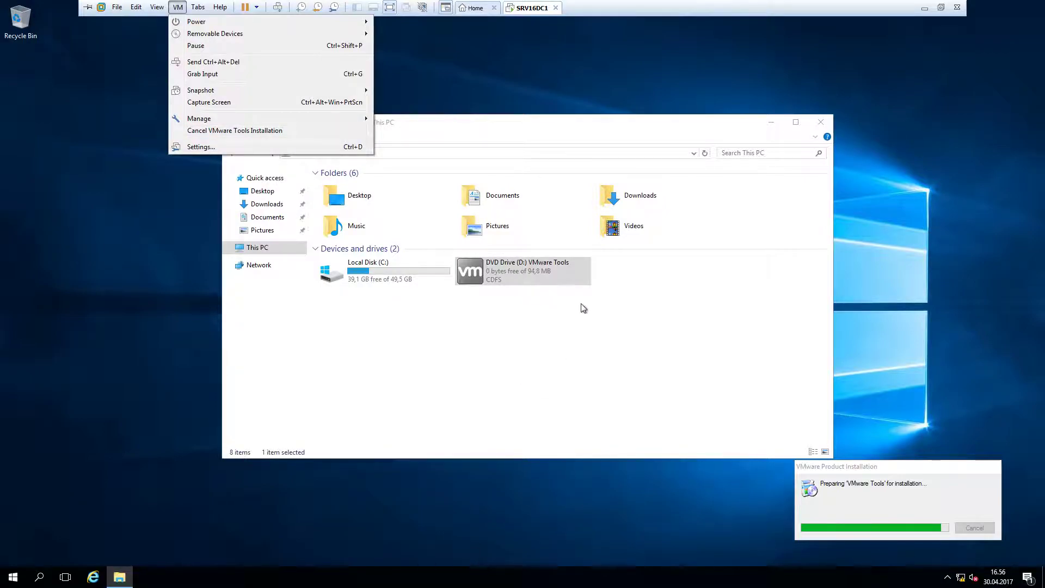
left_click(568, 374)
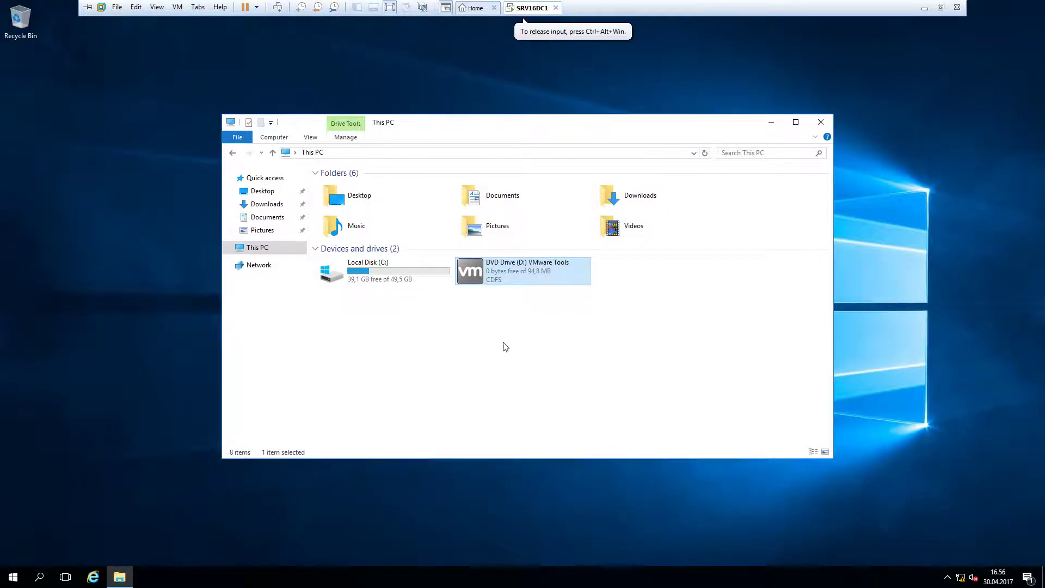
Inspect the running processes in Task Manager's detailed view while the installer loads, and close Task Manager.
right_click(560, 578)
left_click(598, 524)
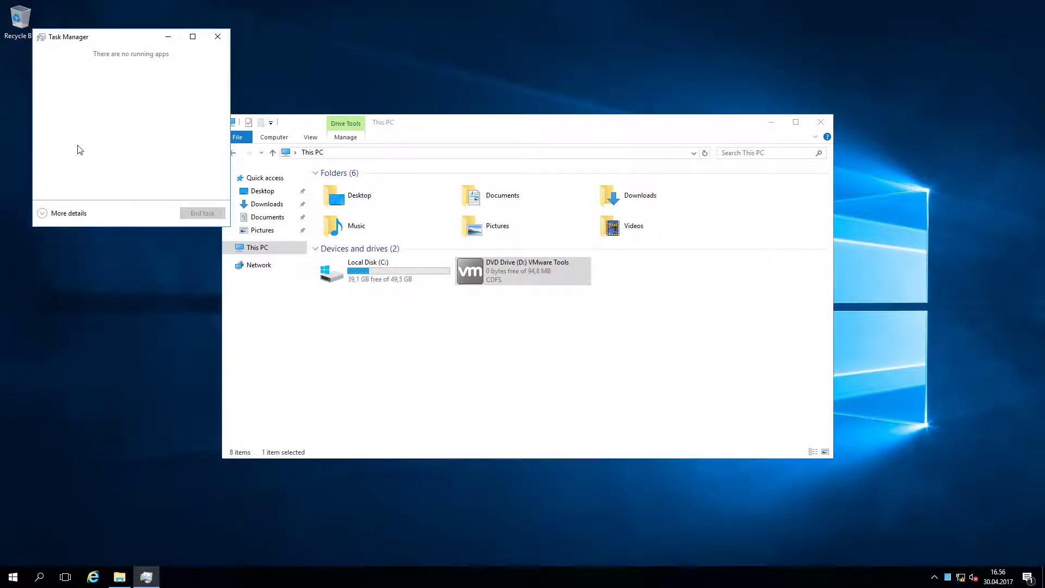
left_click(70, 213)
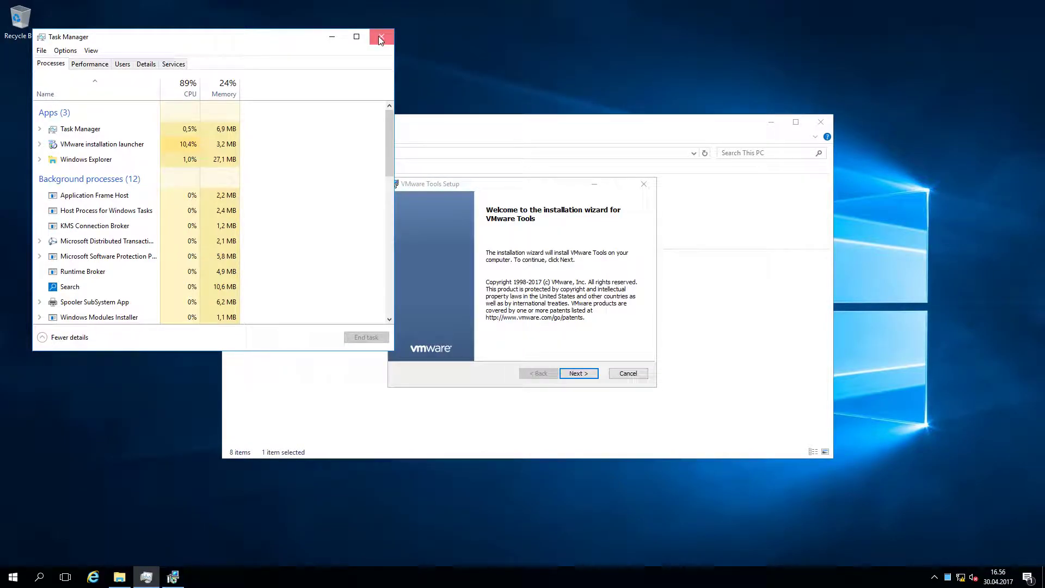
left_click(381, 37)
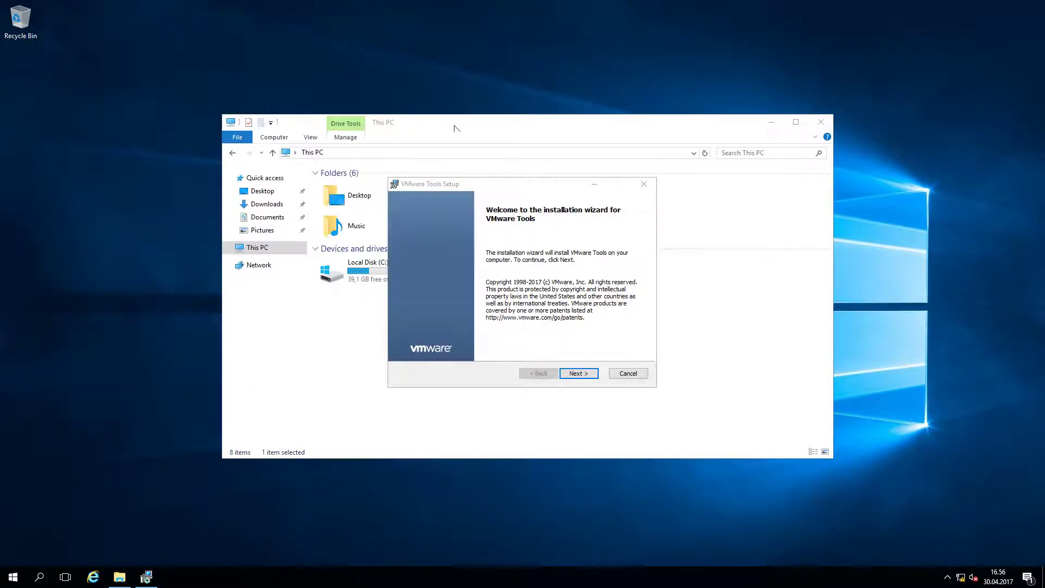
Go through the VMware Tools setup wizard with the Typical setup type and start the installation.
left_click(579, 374)
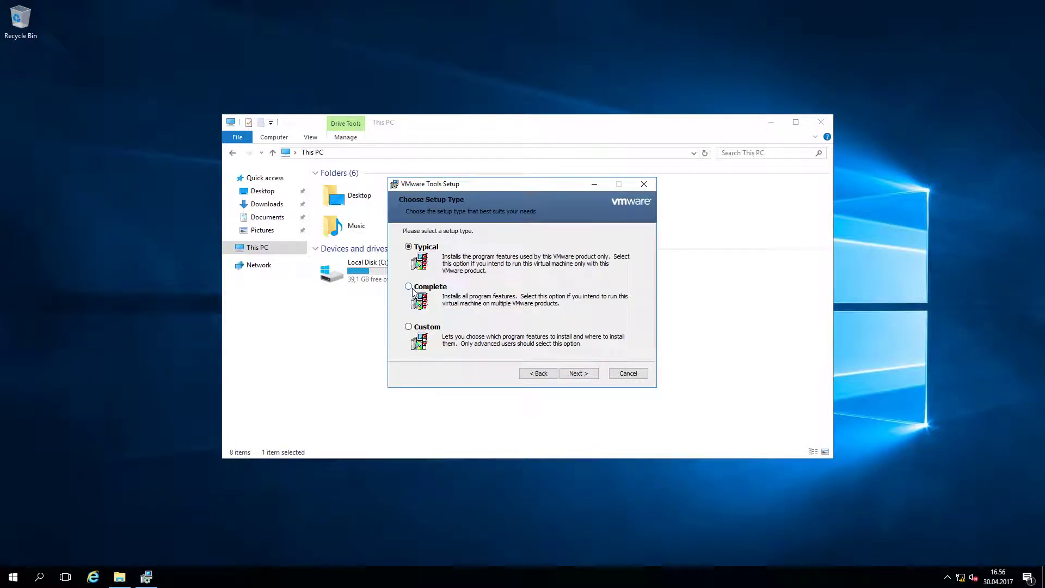
left_click(579, 373)
left_click(580, 374)
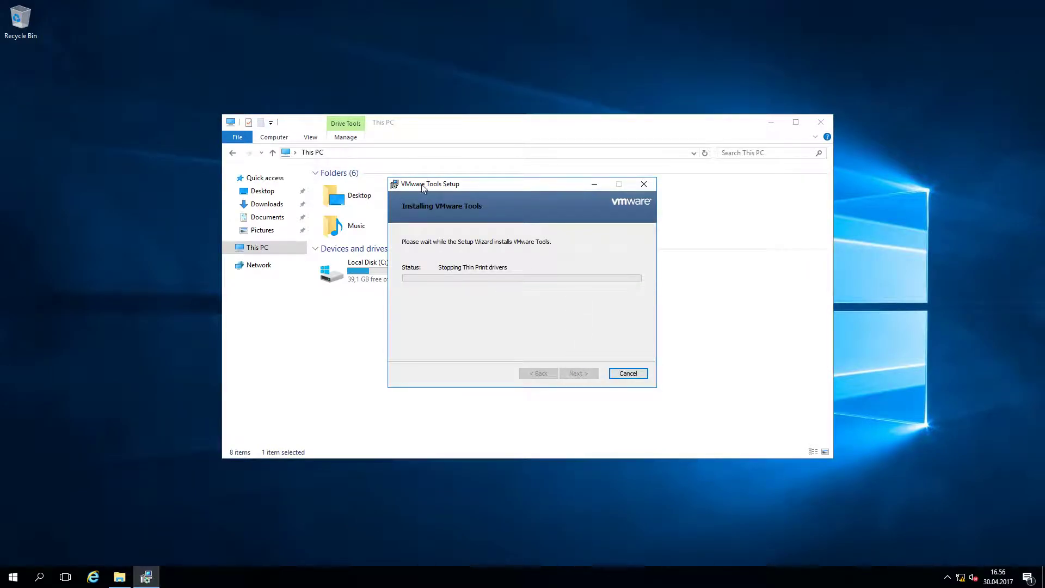
Examine the Power and Shared Folders options in the SRV16DC1 virtual machine settings and cancel without changes.
mouse_move(276, 3)
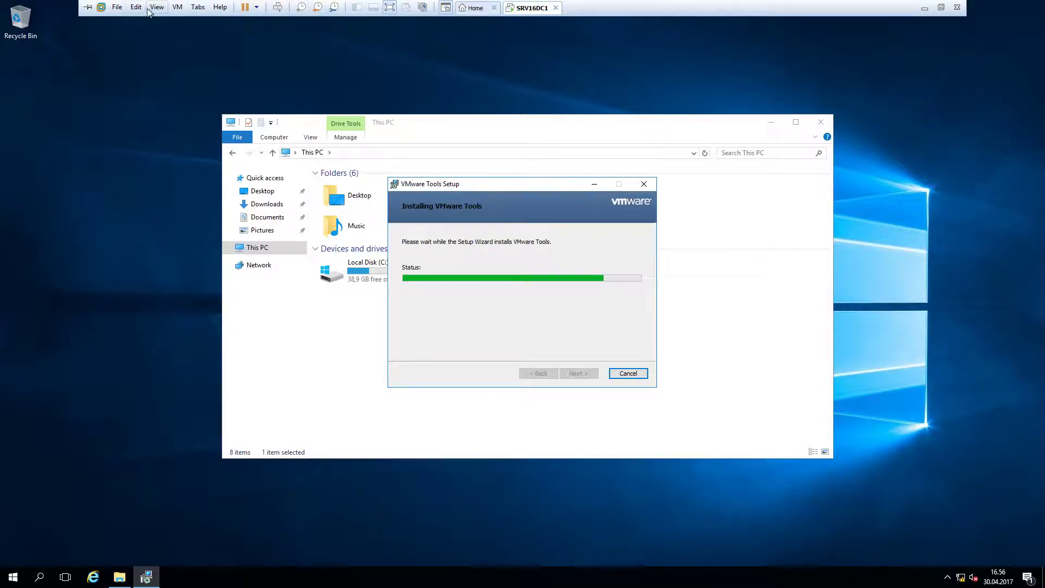
right_click(515, 6)
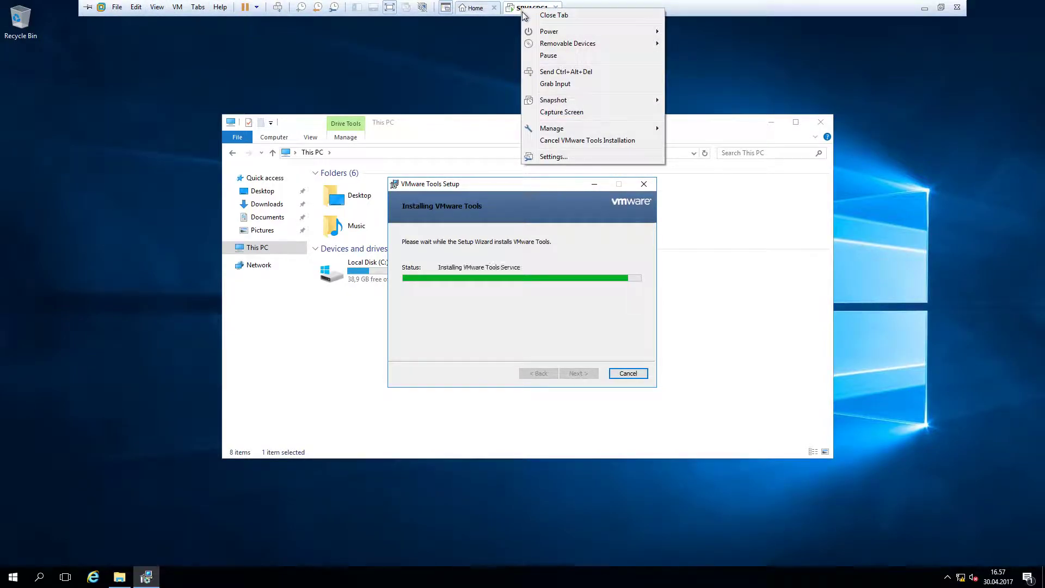
left_click(562, 159)
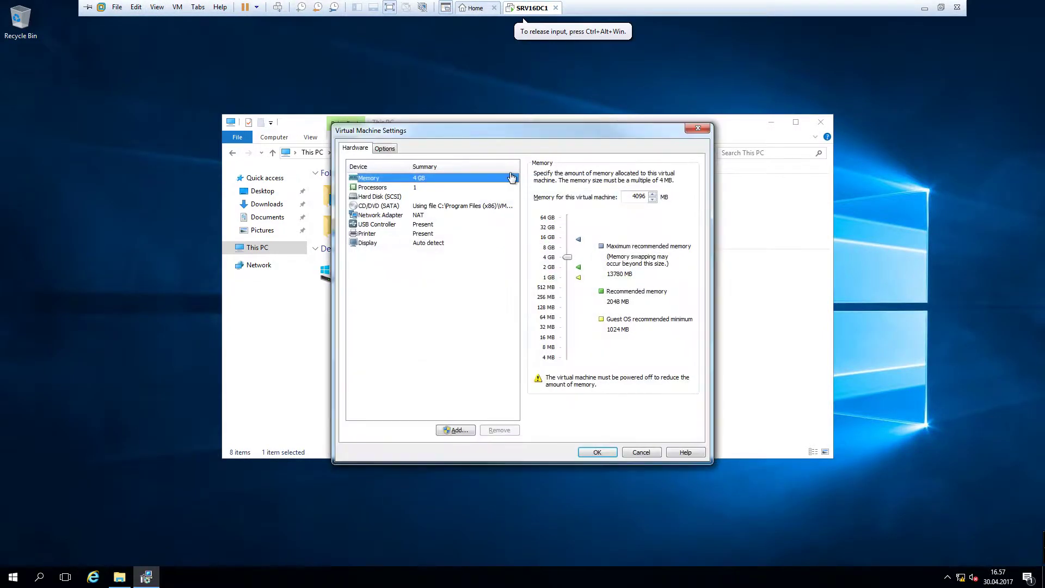
left_click(396, 150)
left_click(397, 188)
left_click(399, 197)
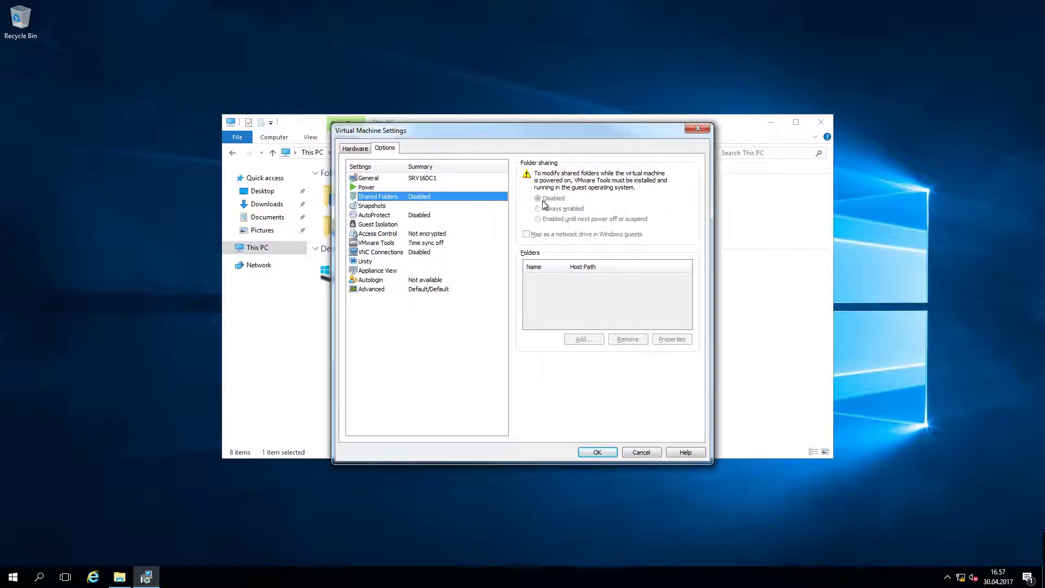
left_click(632, 454)
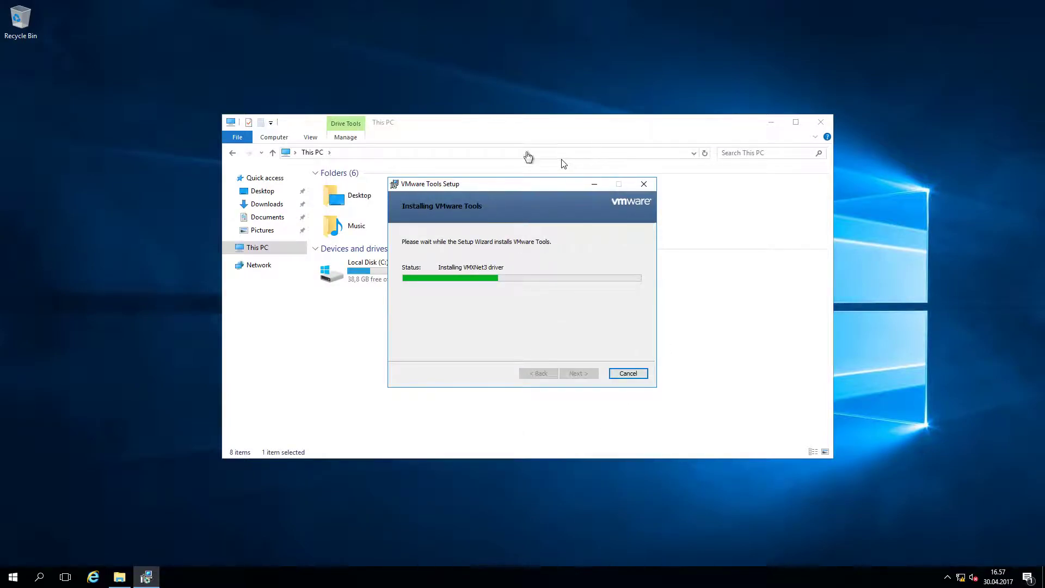
Finish the VMware Tools setup wizard and restart the virtual machine.
left_click(551, 188)
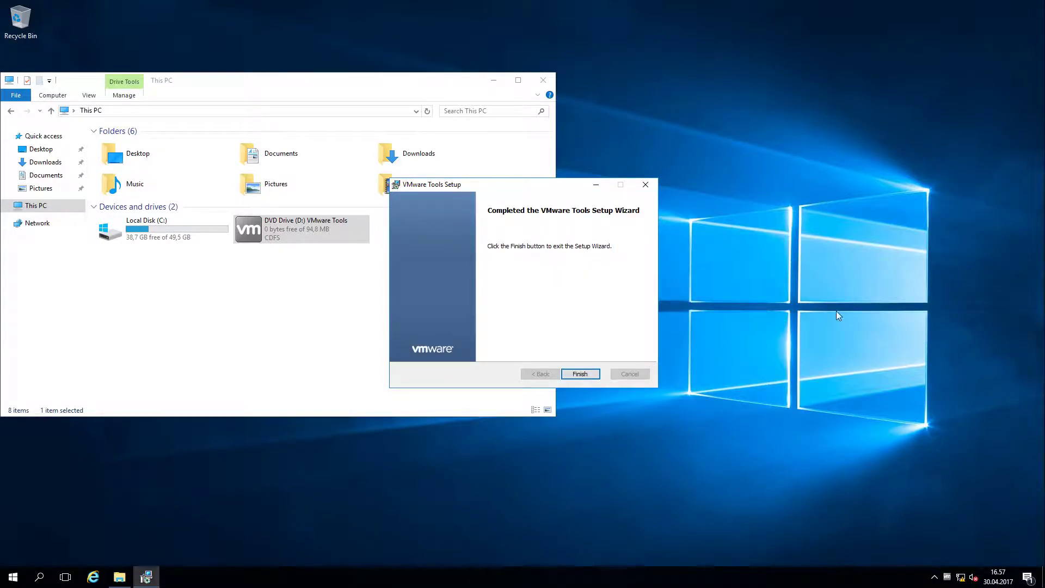
left_click(583, 378)
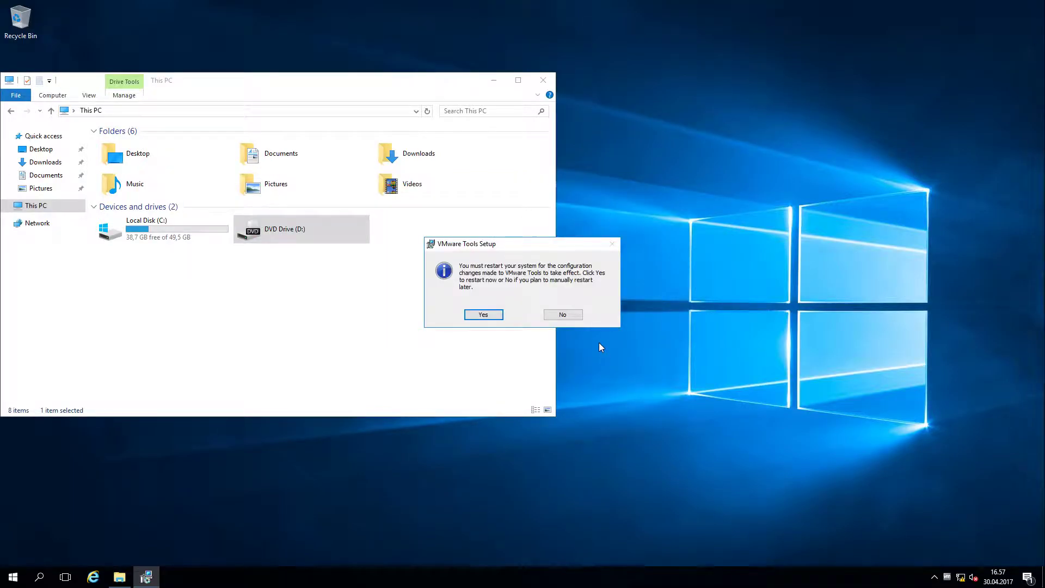
left_click(483, 316)
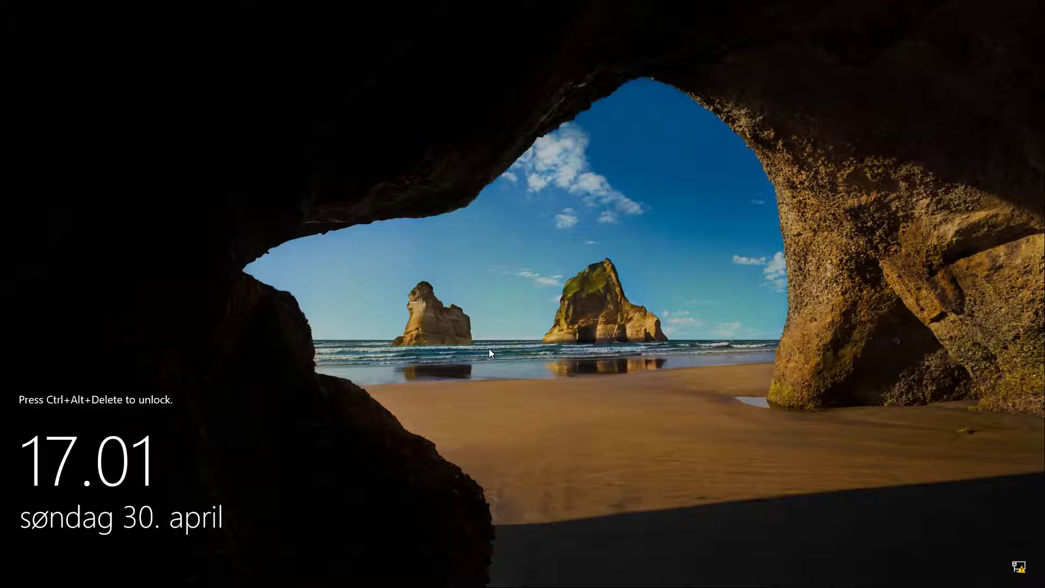
Unlock the restarted server and sign in as Administrator with the account password.
key("ctrl+alt+Delete")
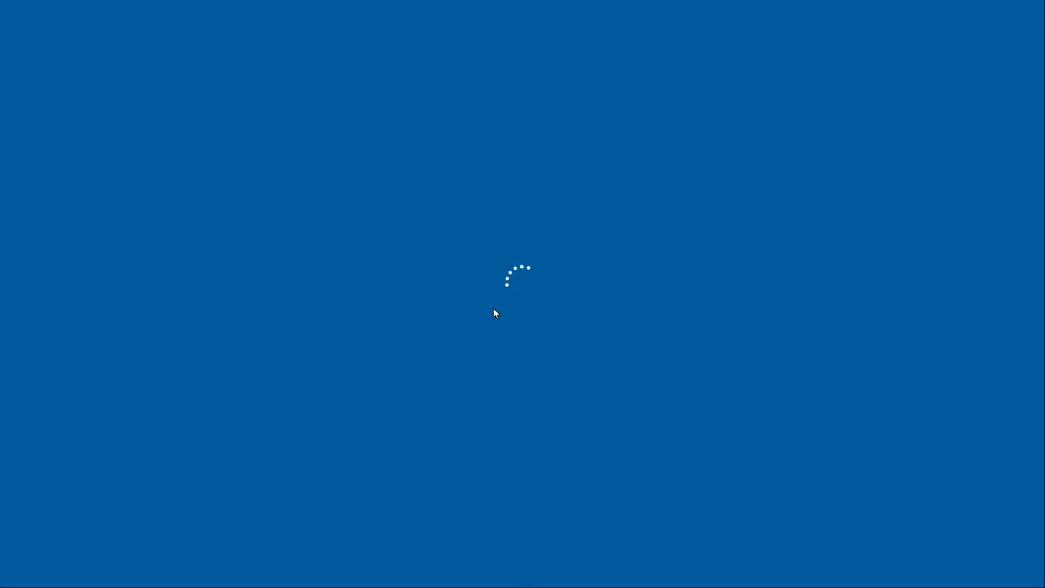
type("•••••••")
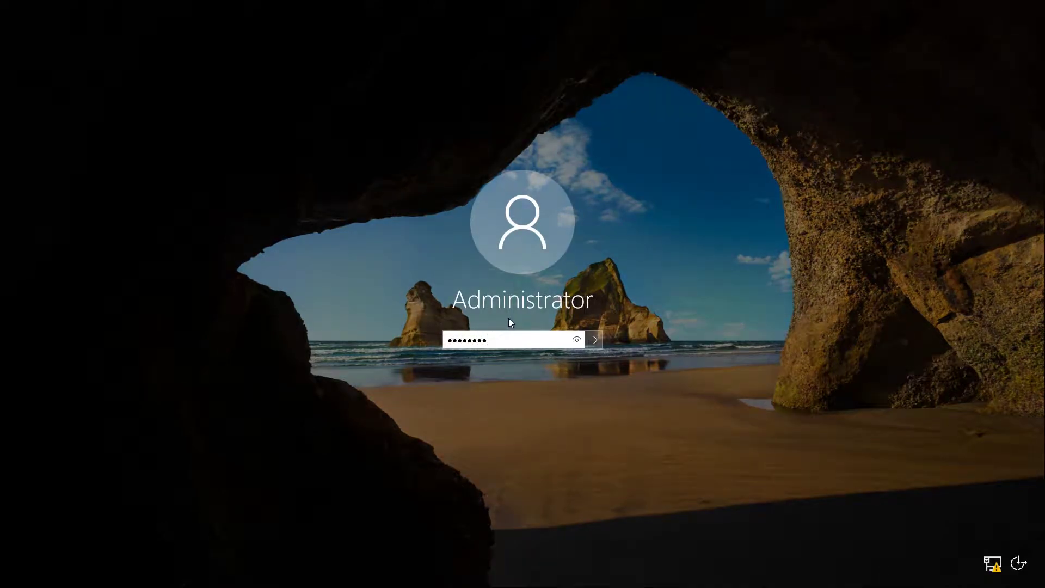
key("Return")
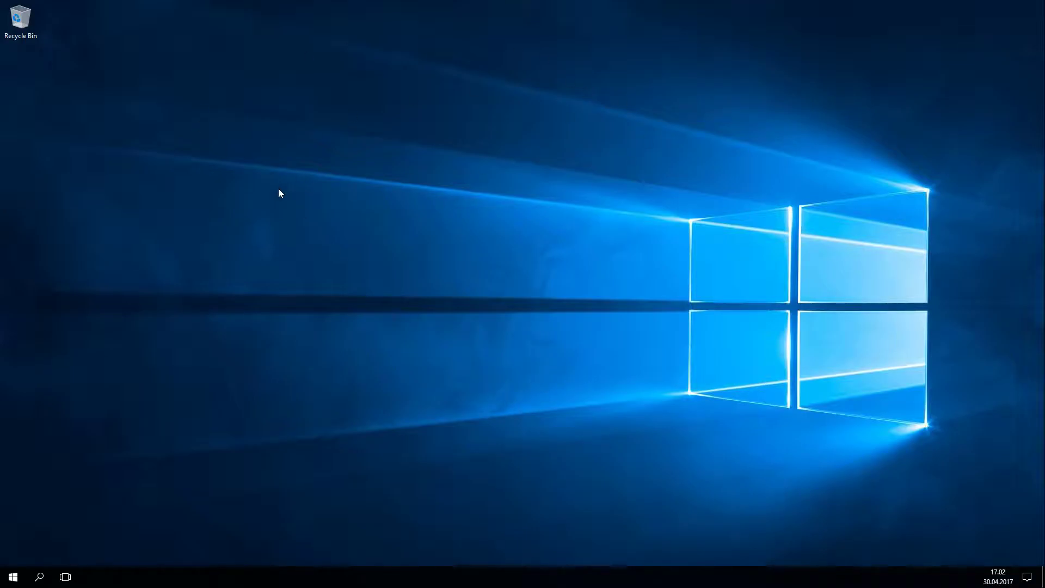
In the SRV16DC1 virtual machine settings, set folder sharing to Always enabled and map it as a network drive in Windows guests.
mouse_move(262, 1)
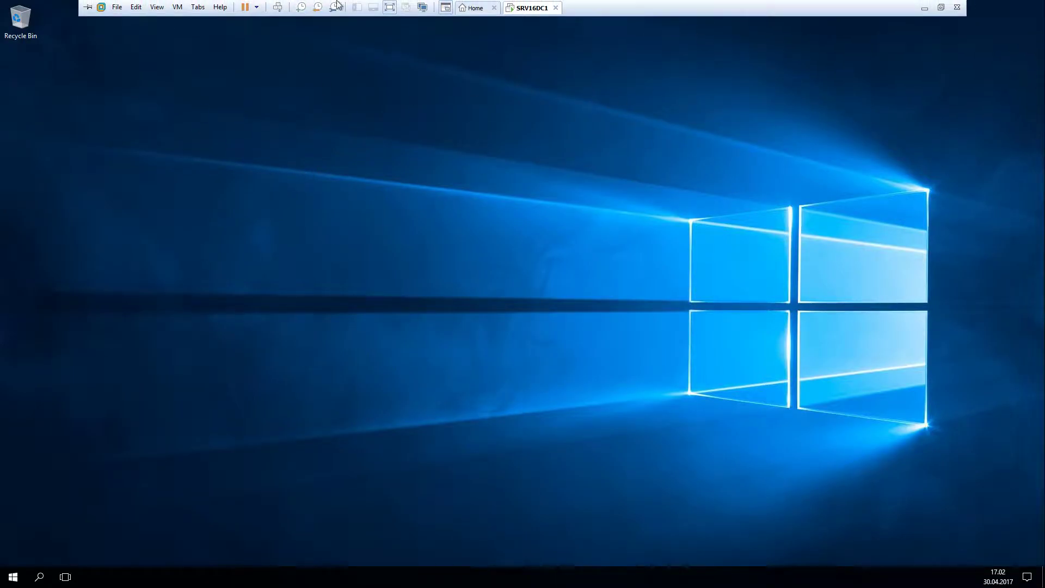
right_click(546, 15)
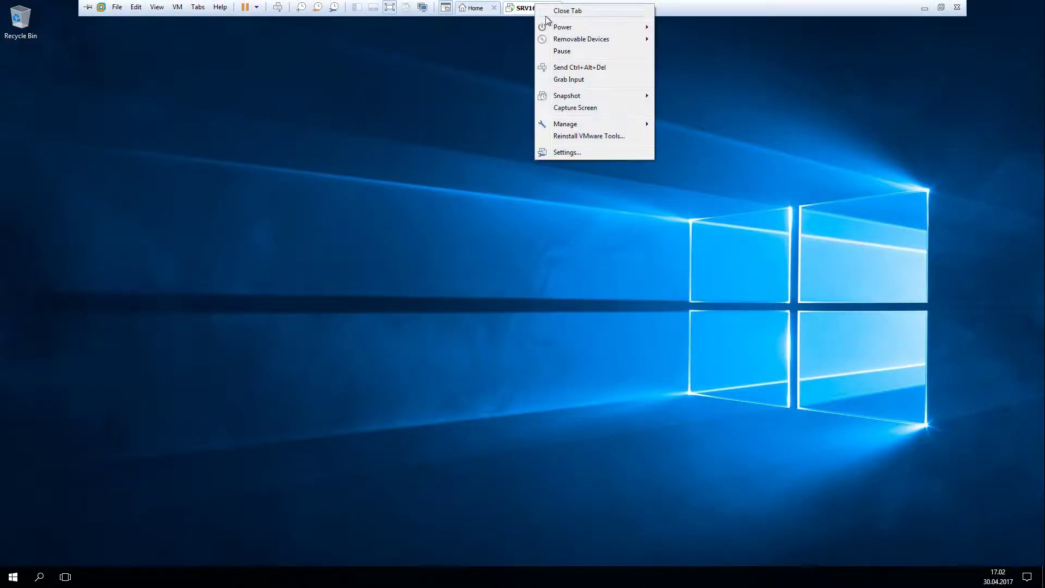
left_click(564, 153)
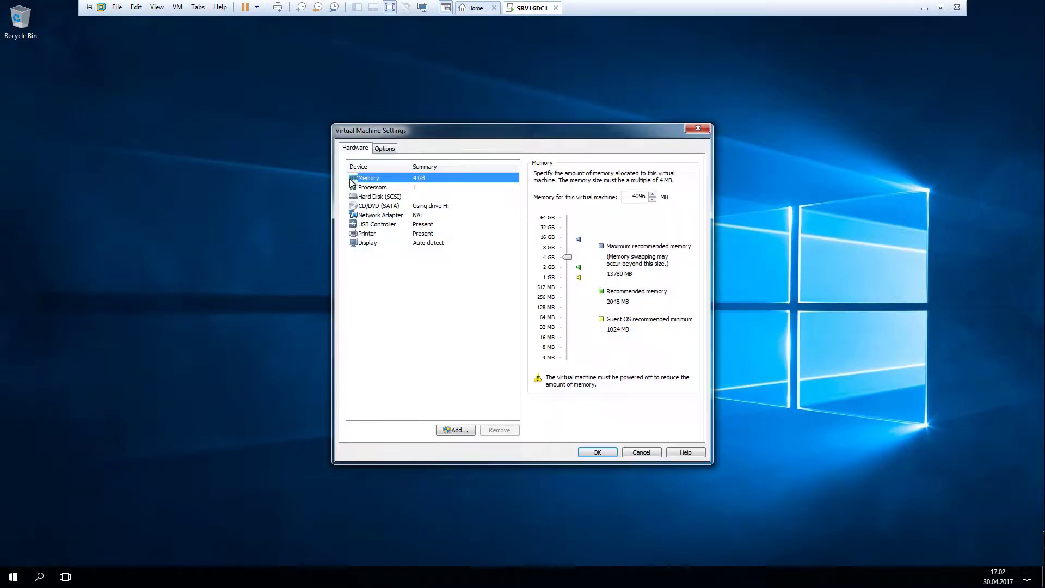
left_click(385, 148)
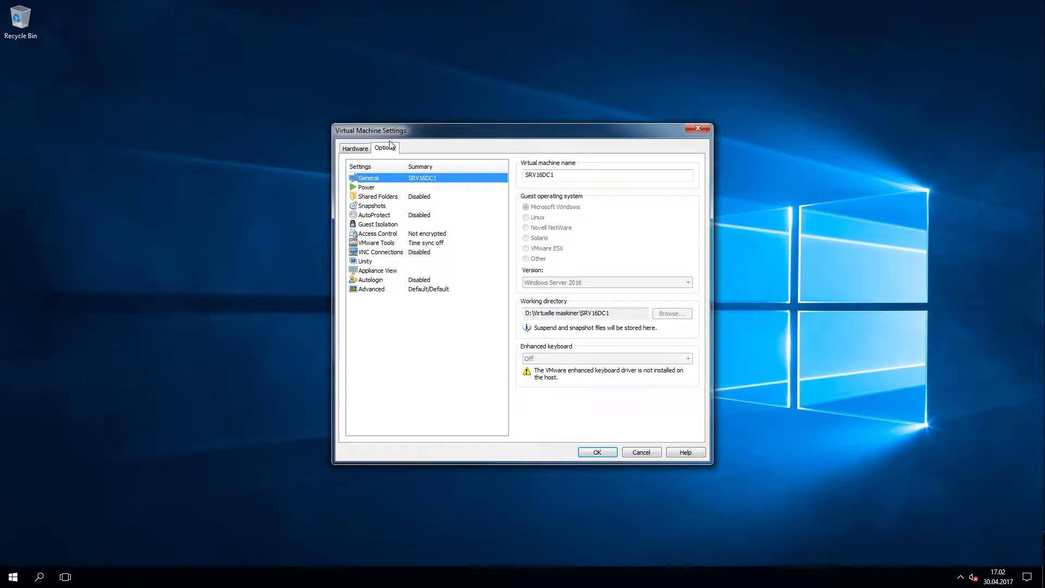
left_click(386, 198)
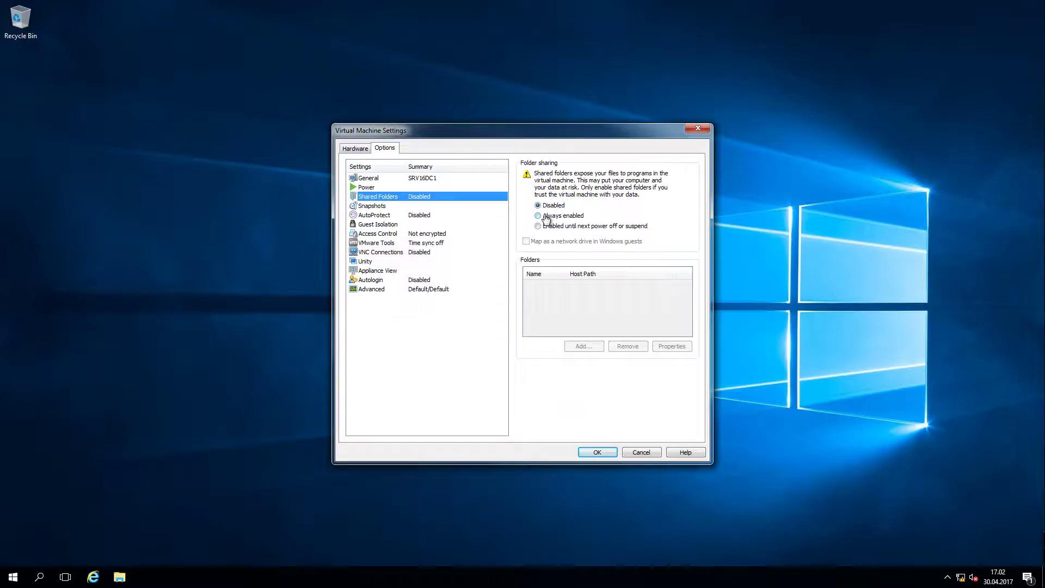
left_click(546, 217)
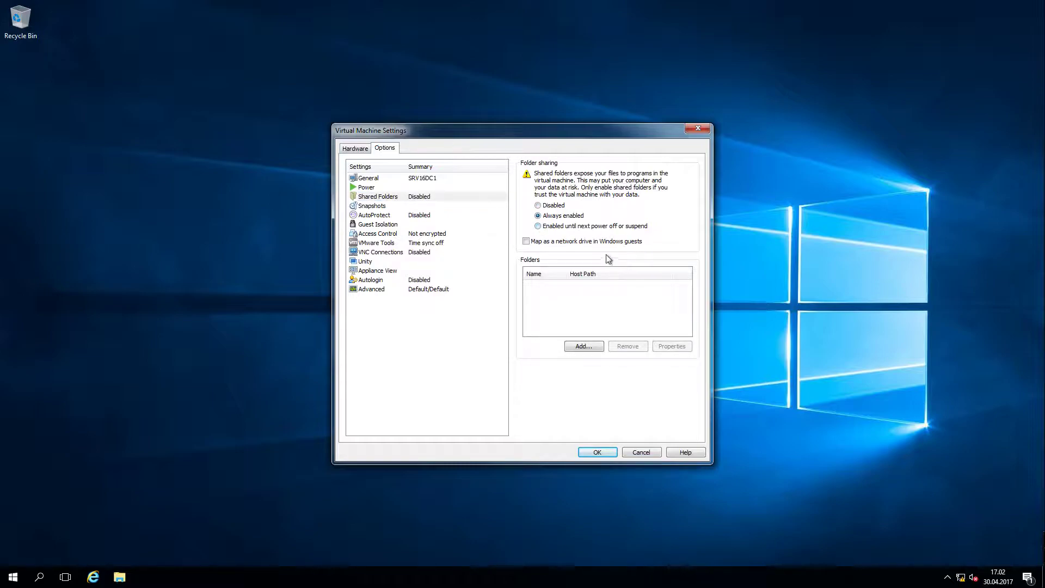
left_click(527, 241)
Start adding a shared folder and choose the host folder I:\Wordlist as its path.
left_click(583, 346)
left_click(585, 386)
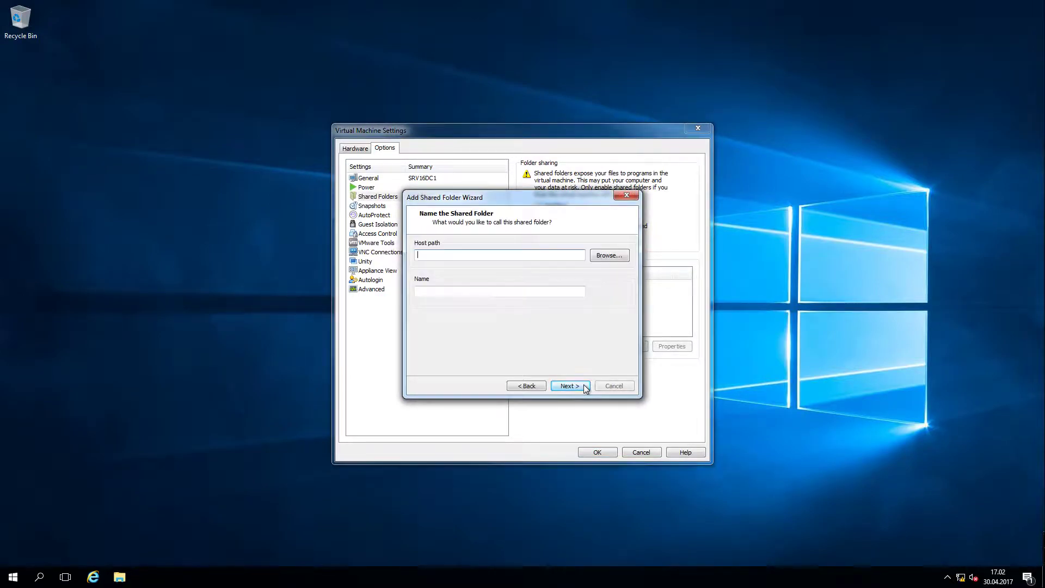
left_click(610, 256)
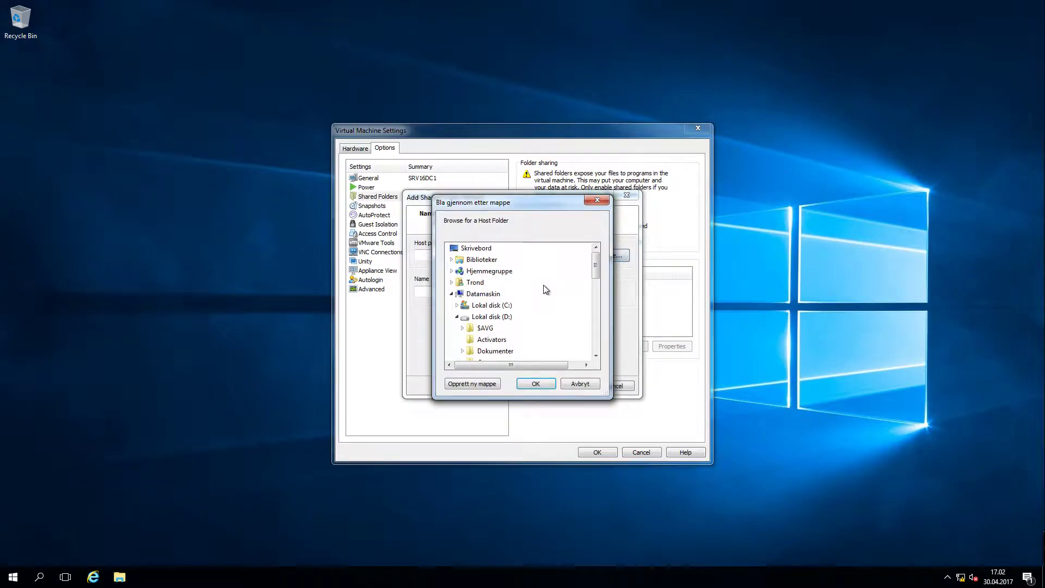
mouse_move(596, 272)
left_mouse_down()
mouse_move(596, 328)
mouse_move(593, 264)
left_mouse_up()
left_click(484, 304)
left_click_drag(596, 267, 597, 324)
left_click(506, 298)
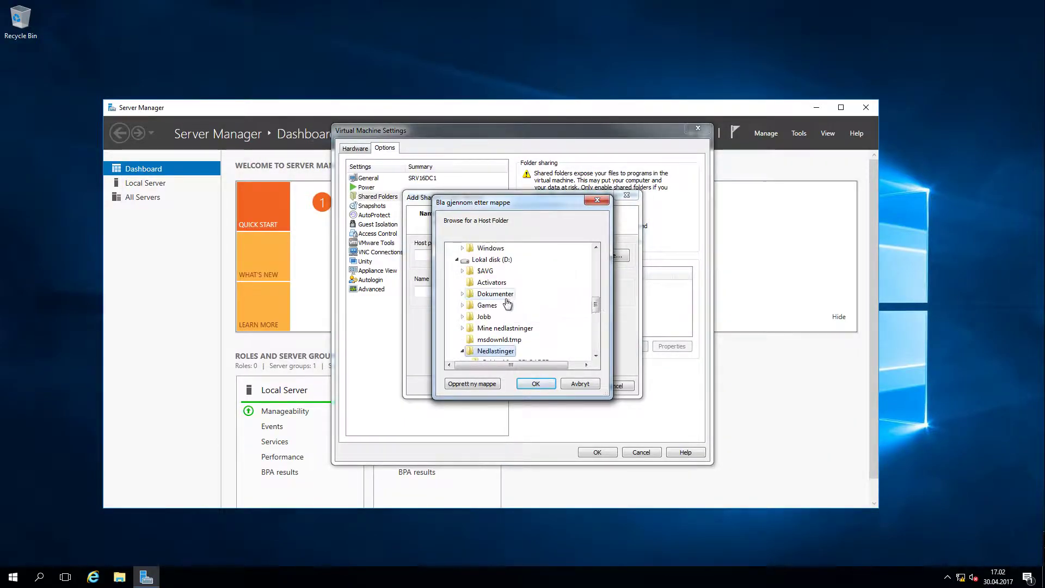
scroll(570, 294, "down", 2)
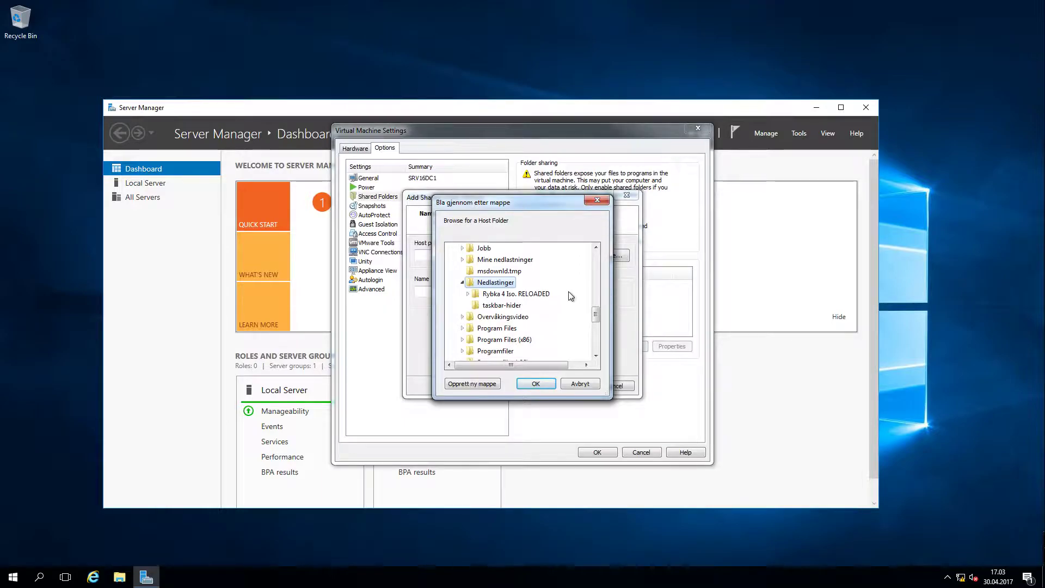
scroll(571, 295, "down", 5)
left_click(479, 297)
scroll(494, 304, "down", 6)
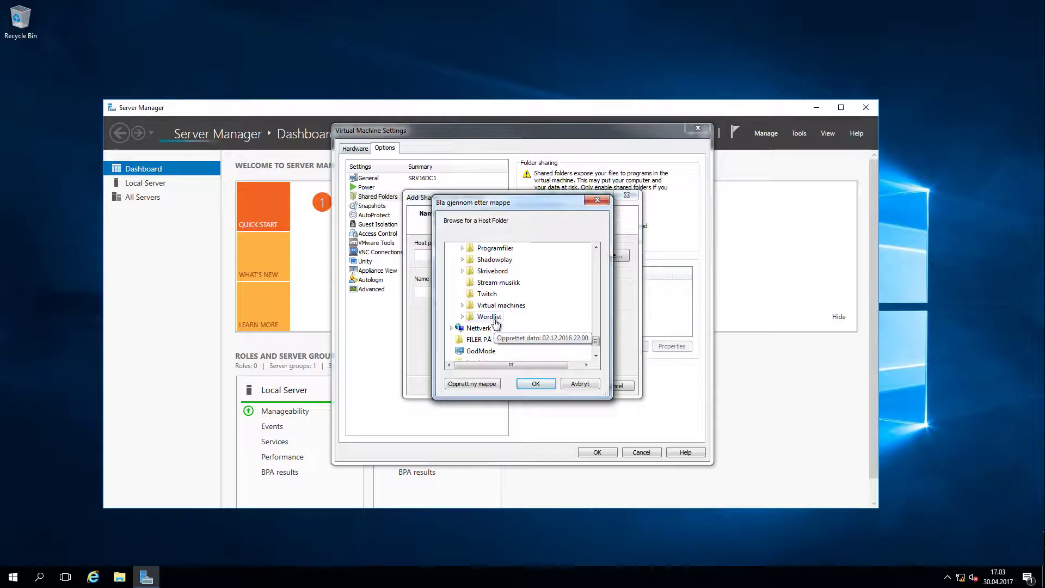
left_click(489, 317)
left_click(542, 385)
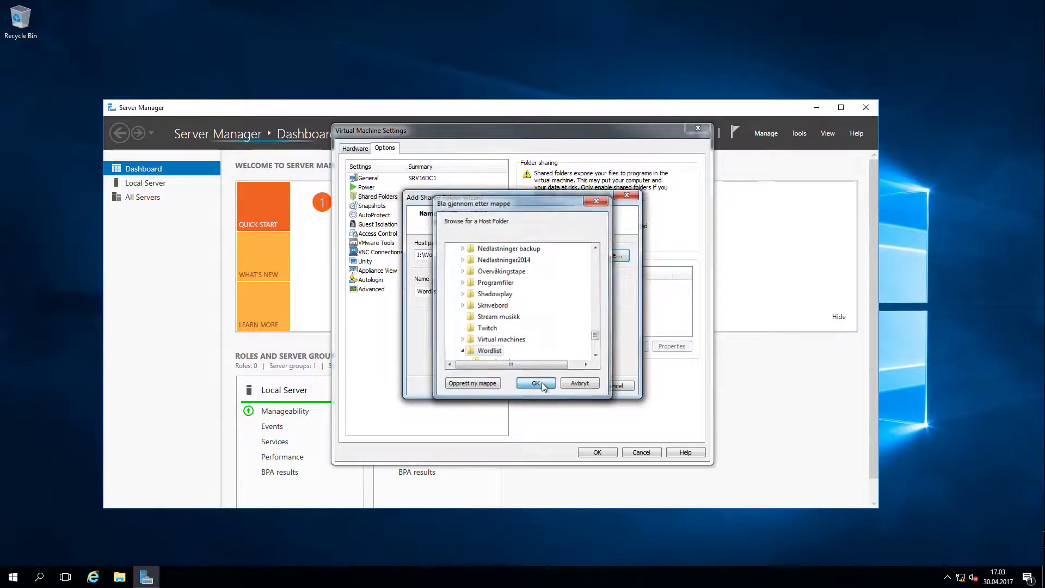
Finish adding the Wordlist share with it enabled and not read-only, and save the virtual machine settings.
left_click(569, 386)
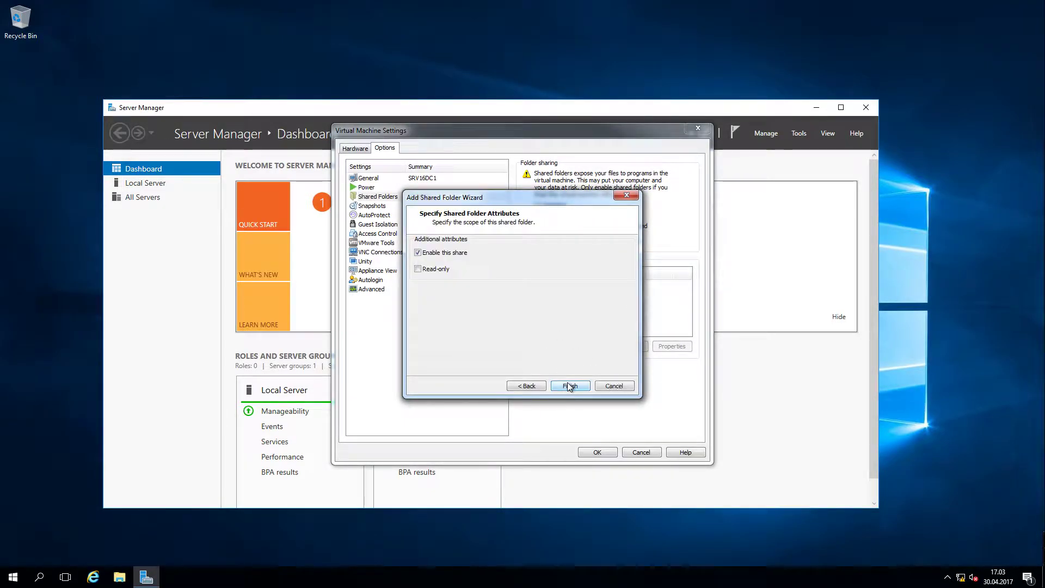
left_click(570, 386)
left_click(526, 241)
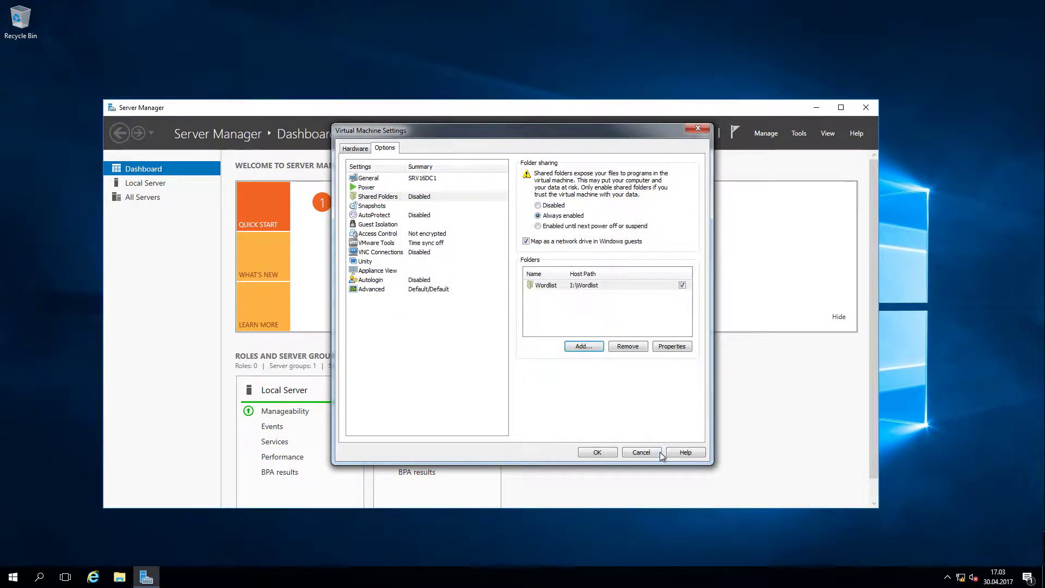
left_click(617, 453)
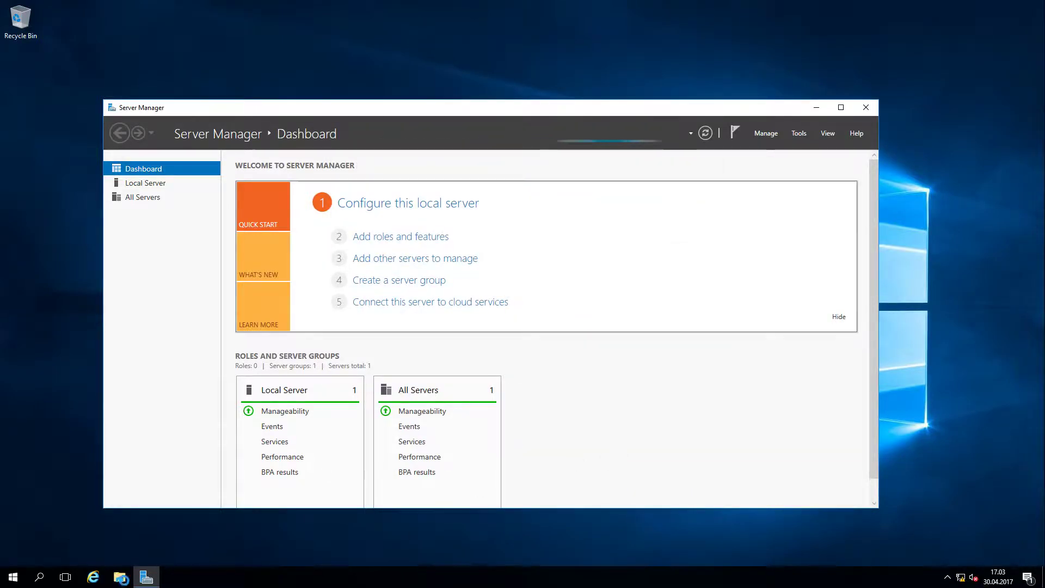
Open the Shared Folders (Z:) network drive in File Explorer, examine its Wordlist folder, and close the window.
left_click(125, 583)
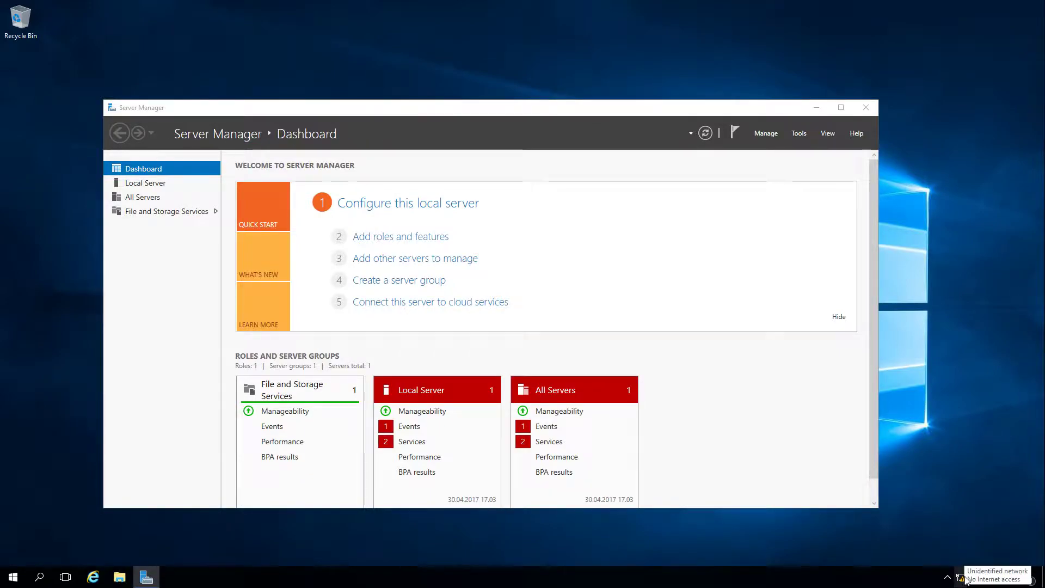
left_click(119, 577)
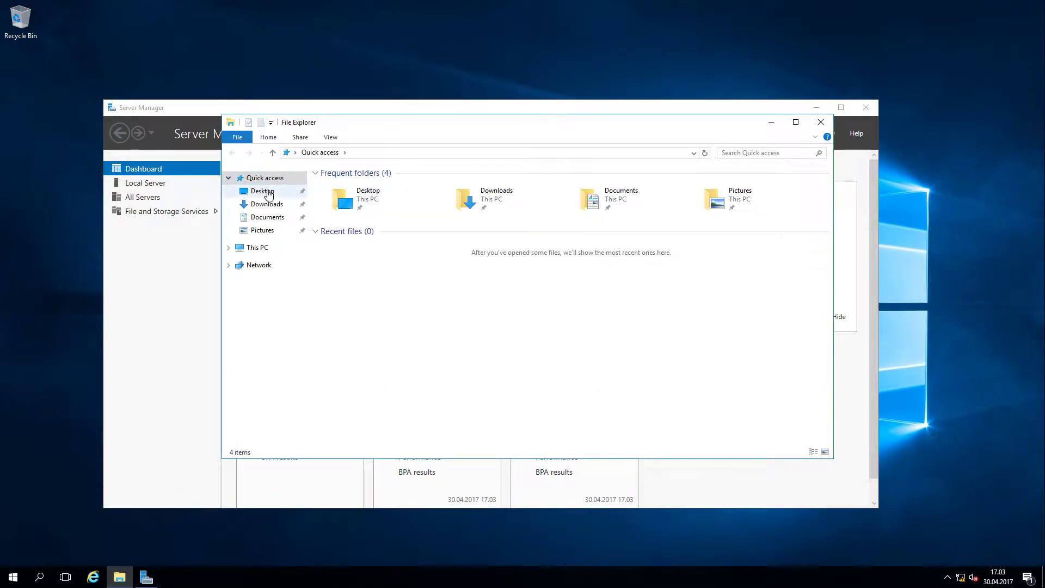
left_click(256, 248)
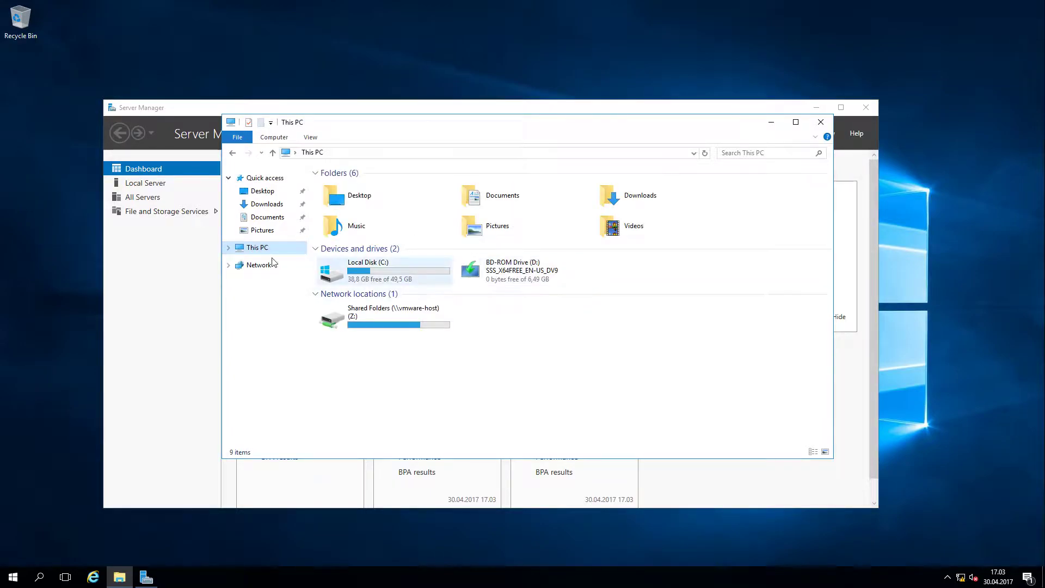
double_click(412, 325)
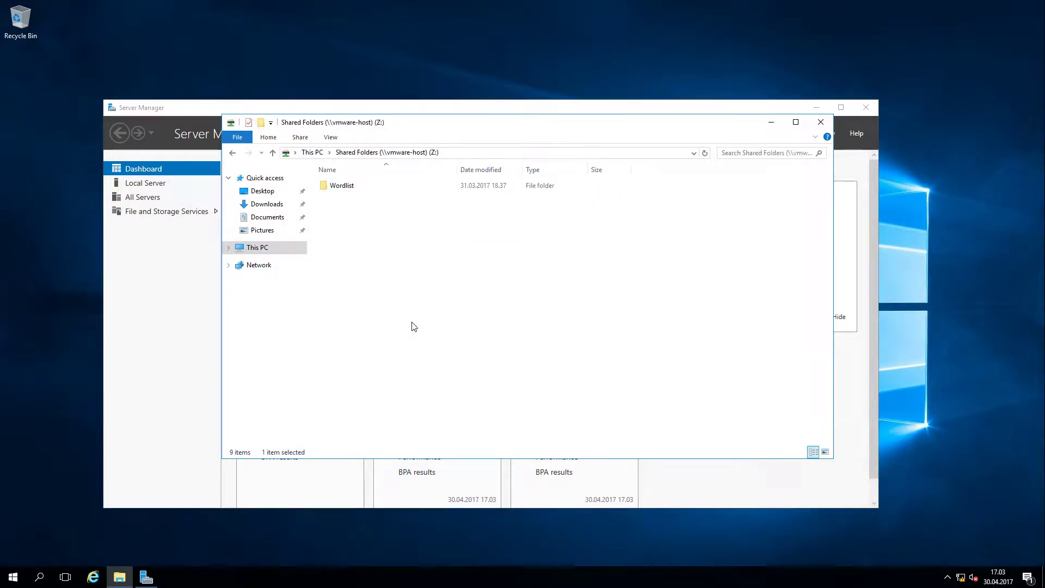
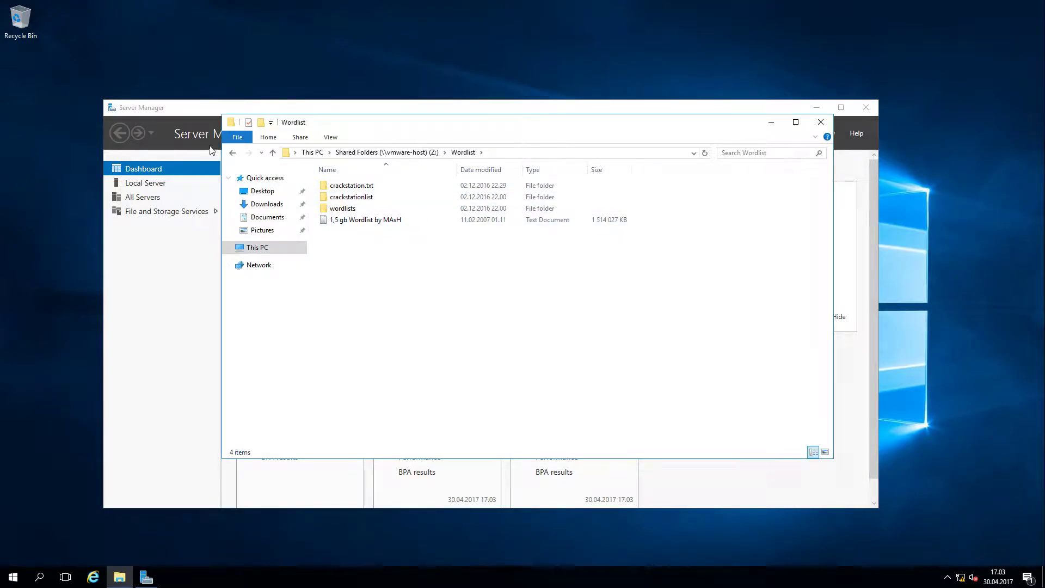
left_click(233, 153)
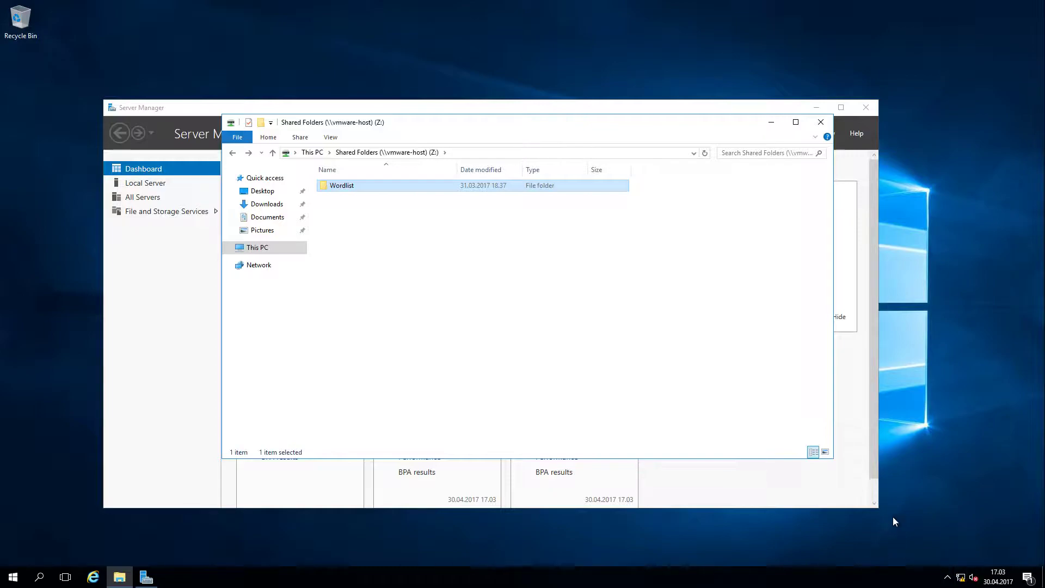
left_click(507, 321)
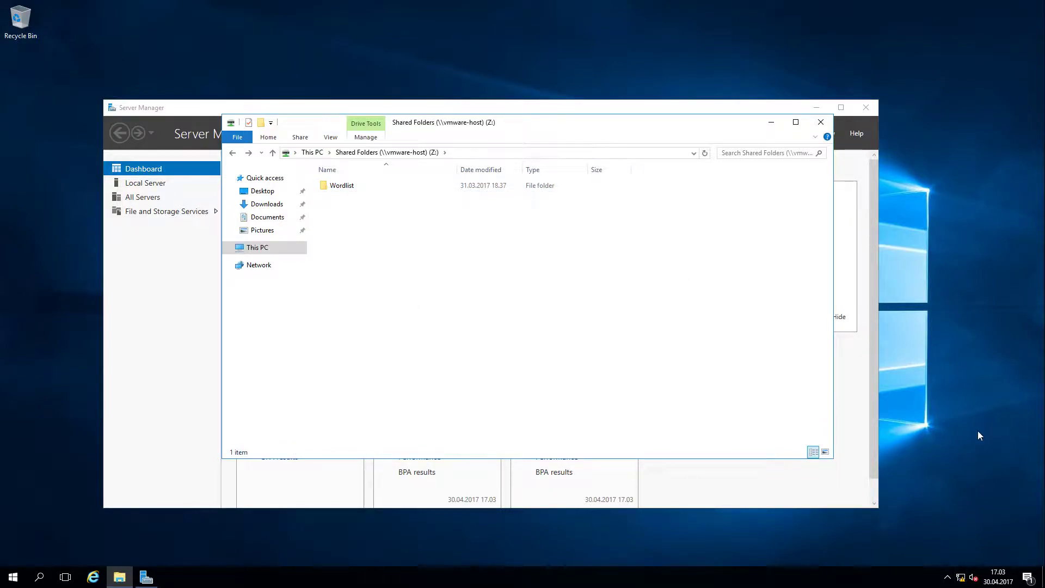
left_click(228, 247)
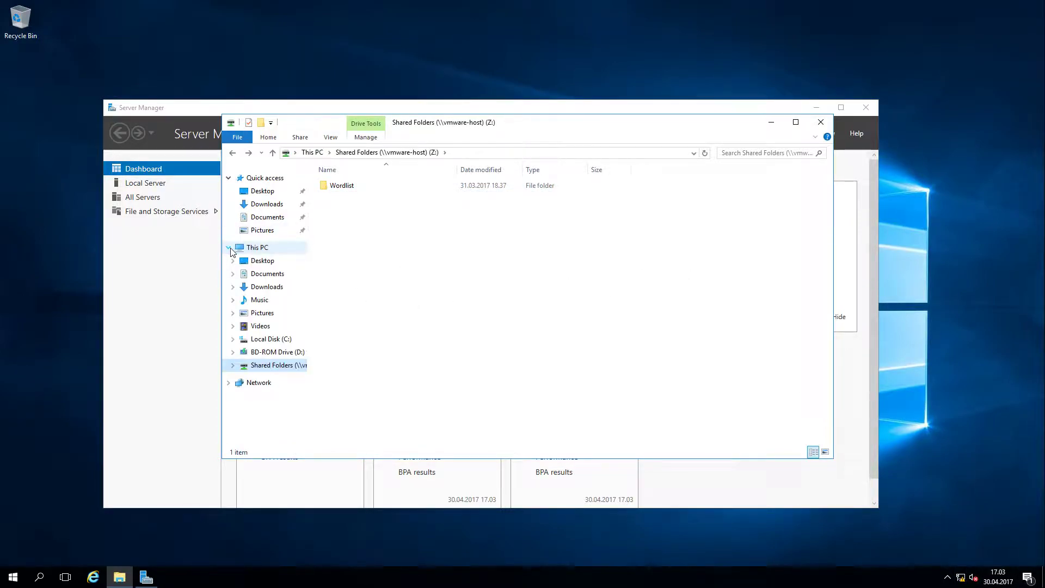
left_click(821, 122)
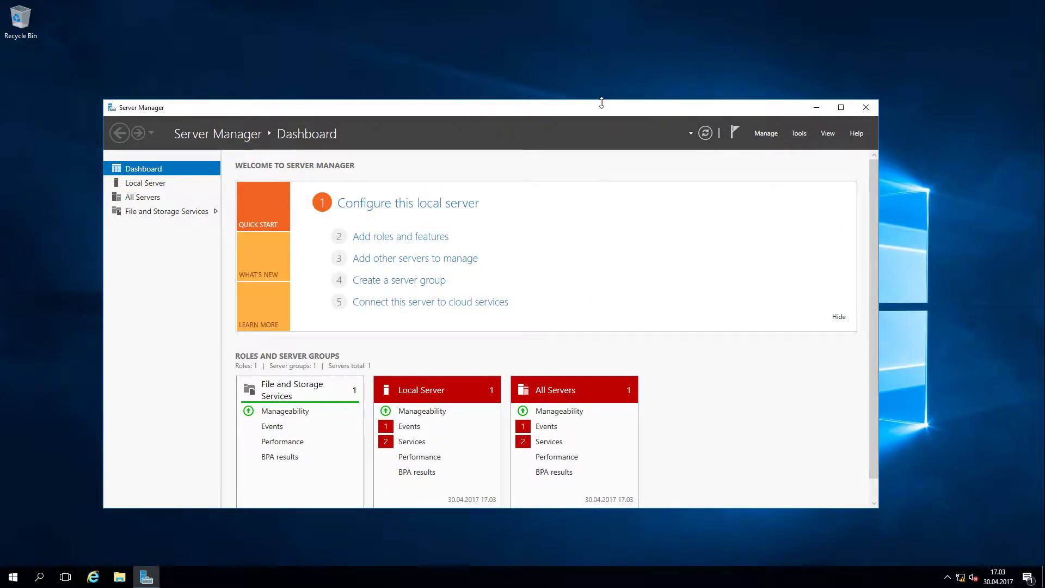
left_click(623, 44)
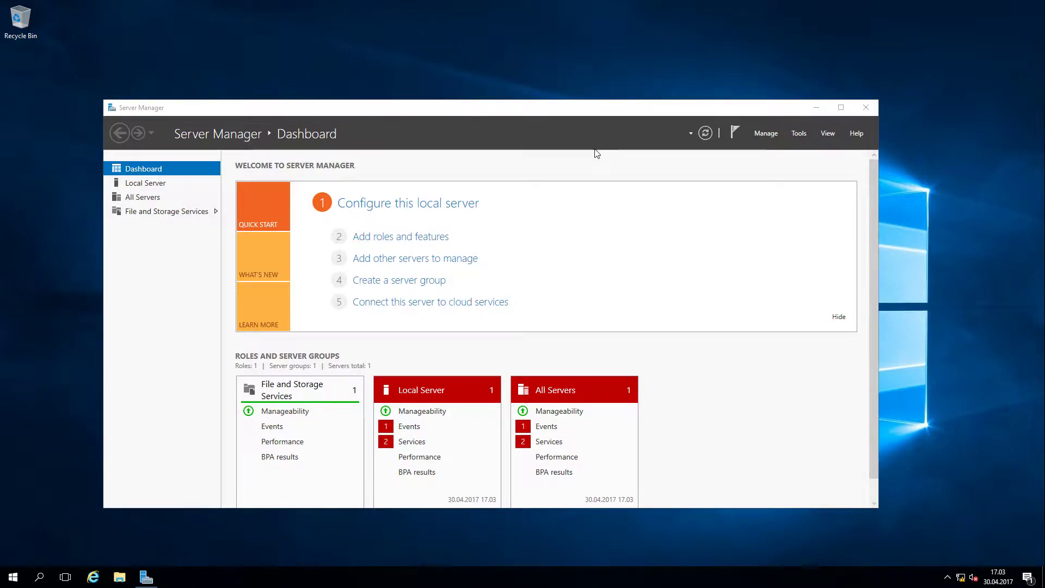
left_click(12, 578)
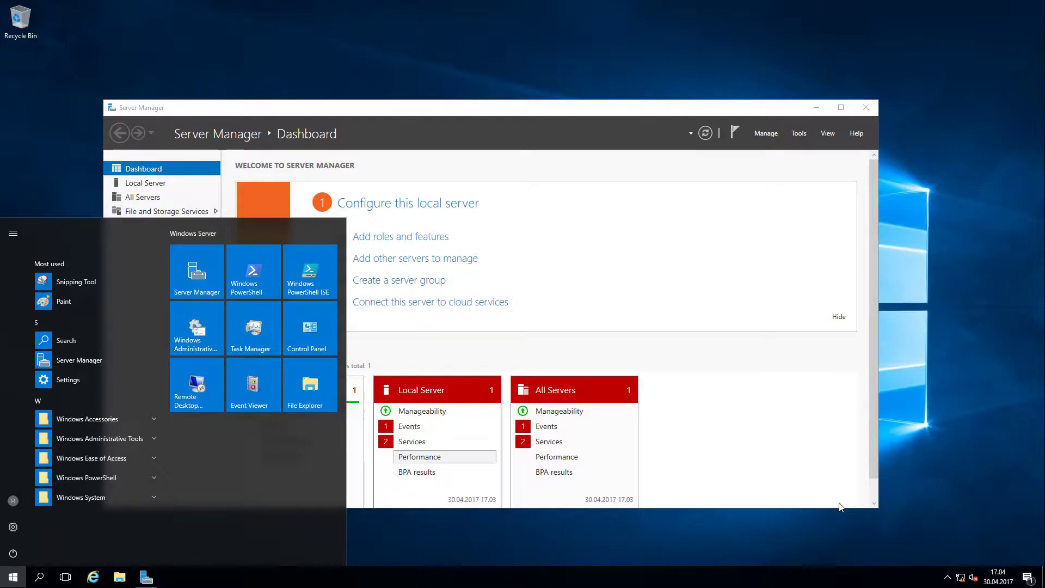
left_click(741, 462)
Reopen the SRV16DC1 virtual machine settings and examine the Hard Disk and Network Adapter hardware.
mouse_move(342, 1)
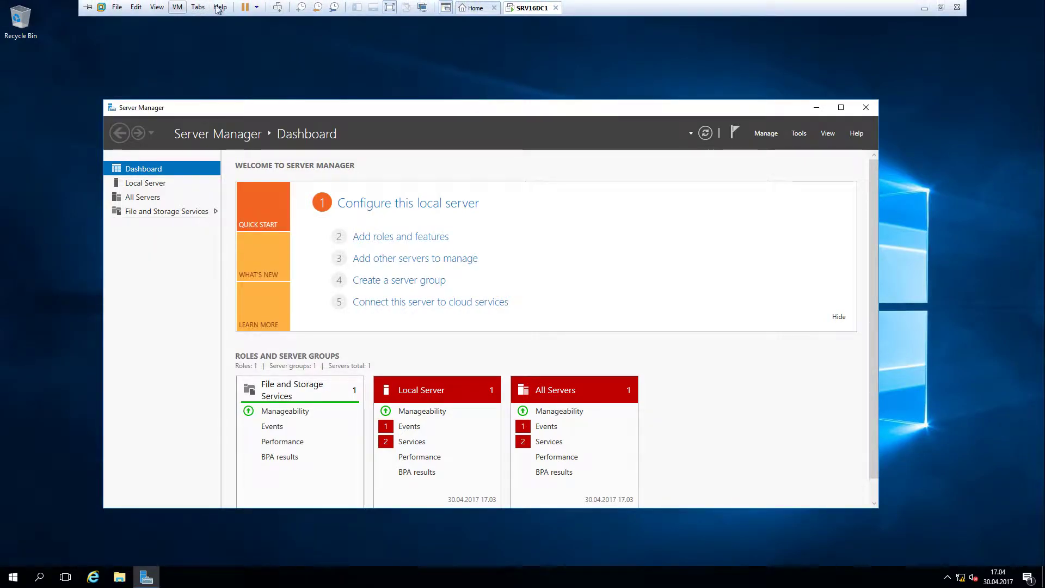
right_click(531, 8)
left_click(558, 151)
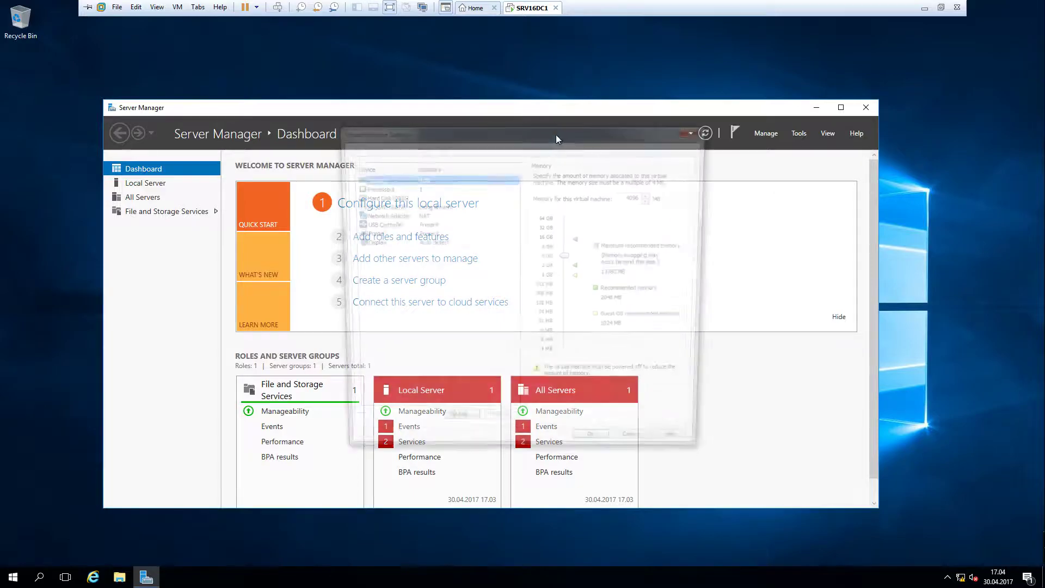
left_click(407, 196)
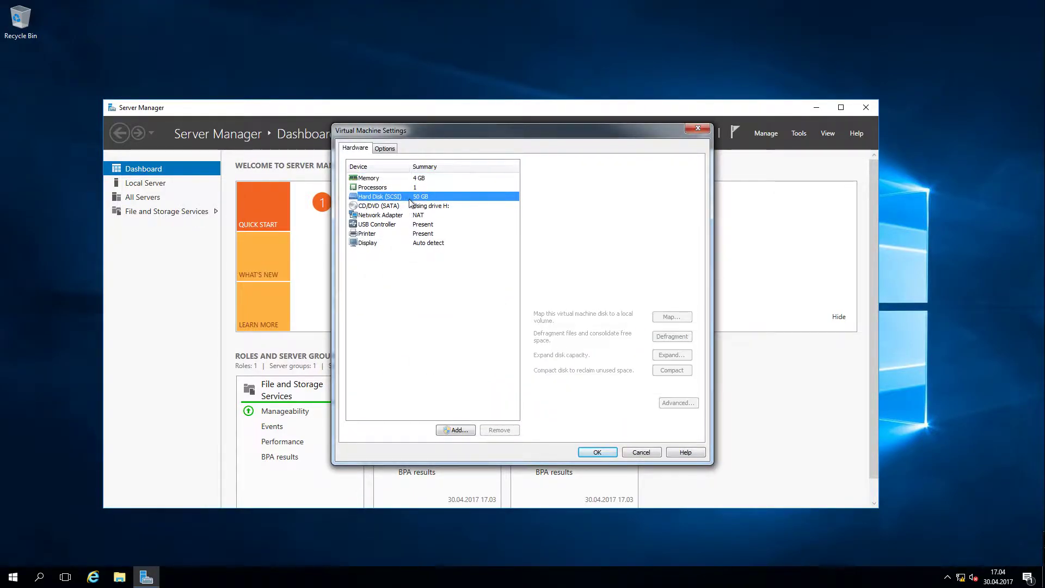
left_click(403, 215)
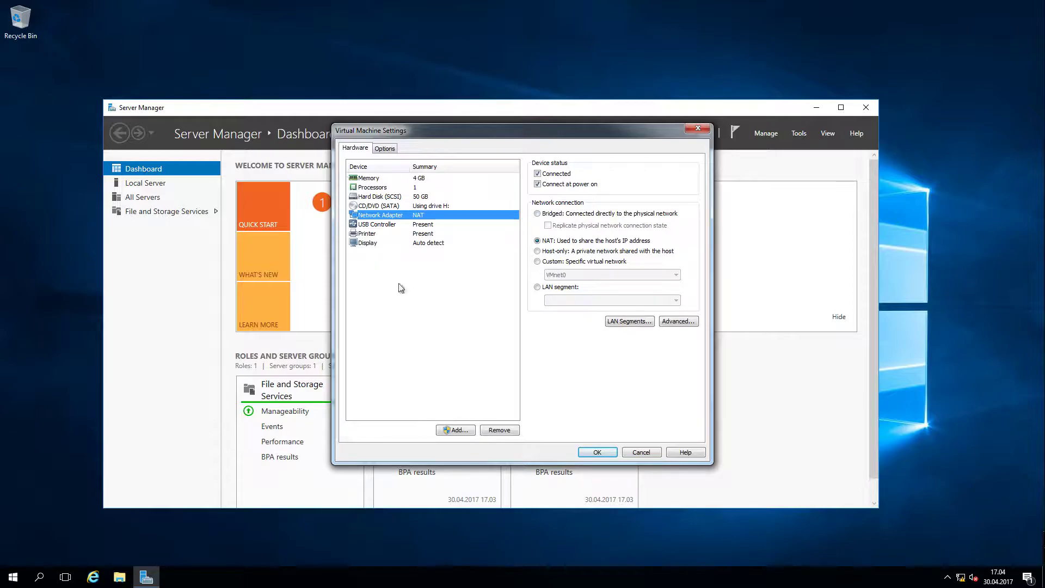
Add a 5 GB SCSI hard disk to the virtual machine, split into multiple files and stored as SRV16DC1-0.vmdk.
left_click(463, 430)
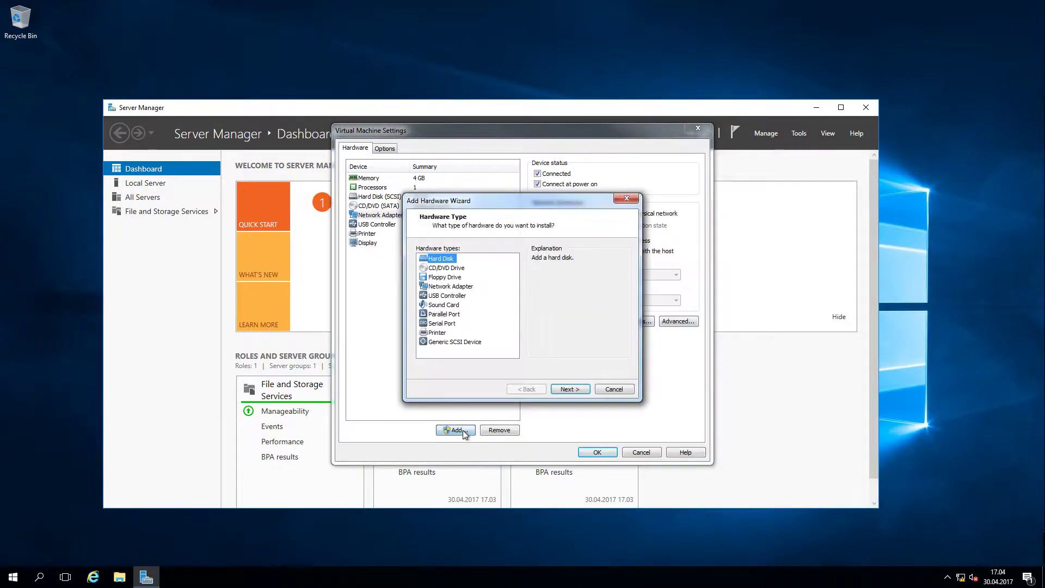
left_click(570, 390)
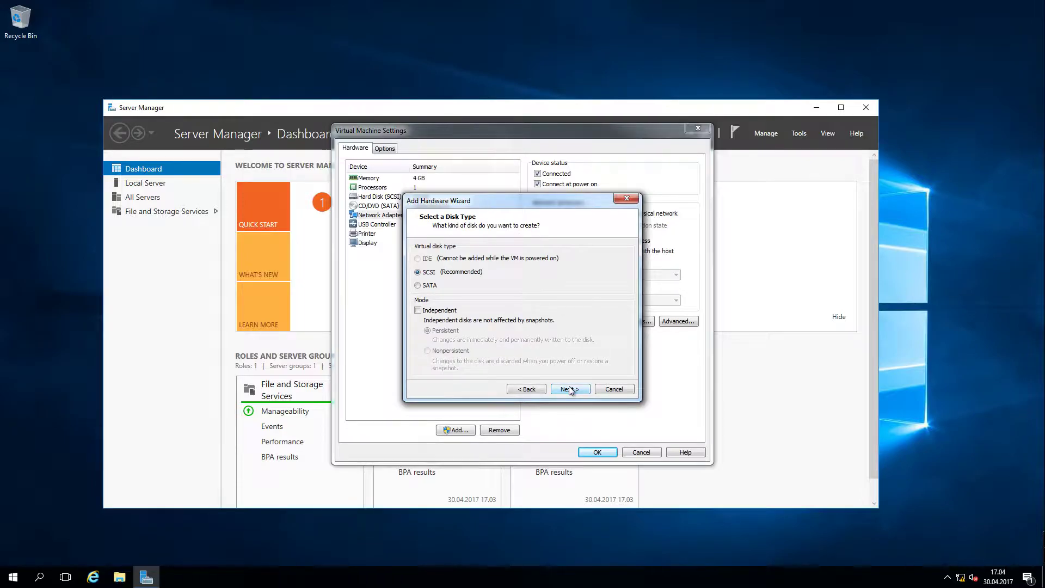
left_click(570, 390)
left_click(569, 389)
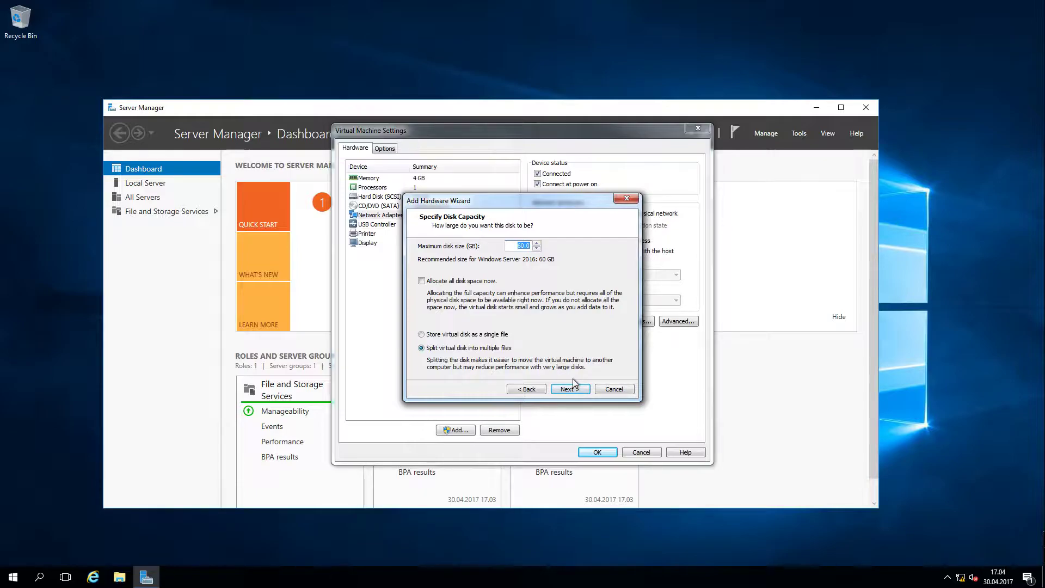
type("10")
left_click(569, 389)
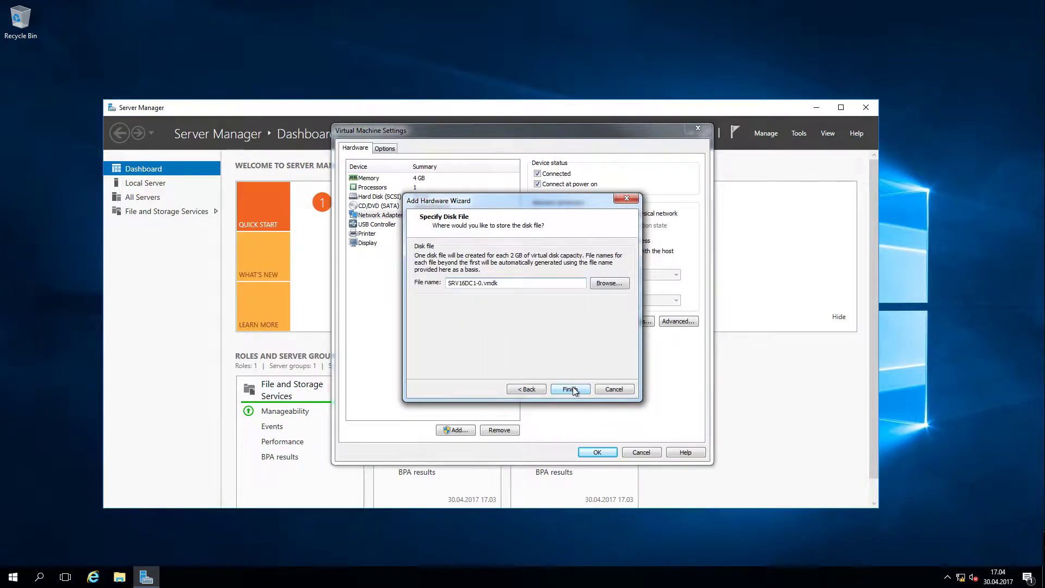
left_click(526, 389)
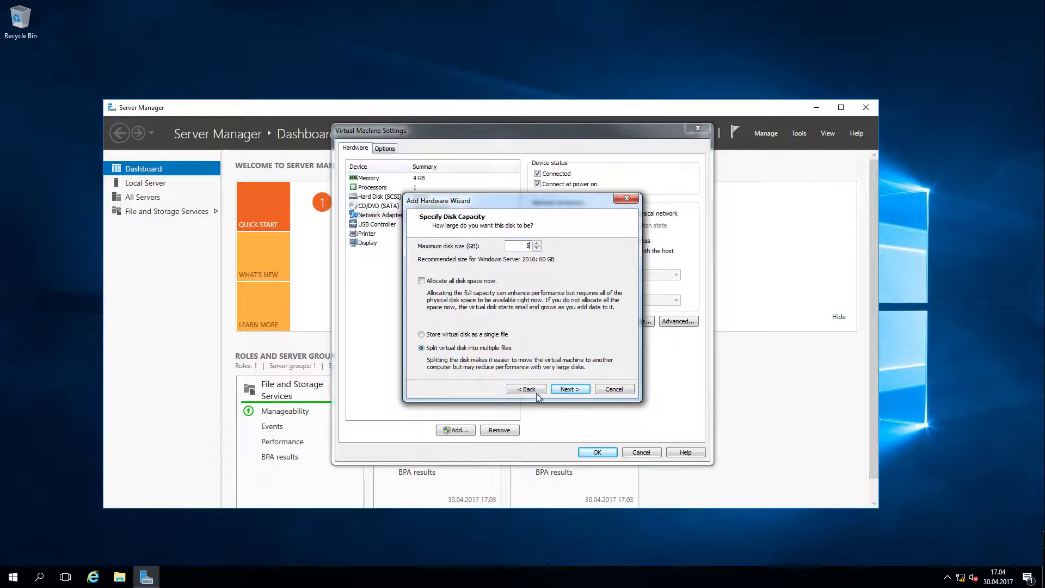
left_click(570, 389)
left_click(570, 389)
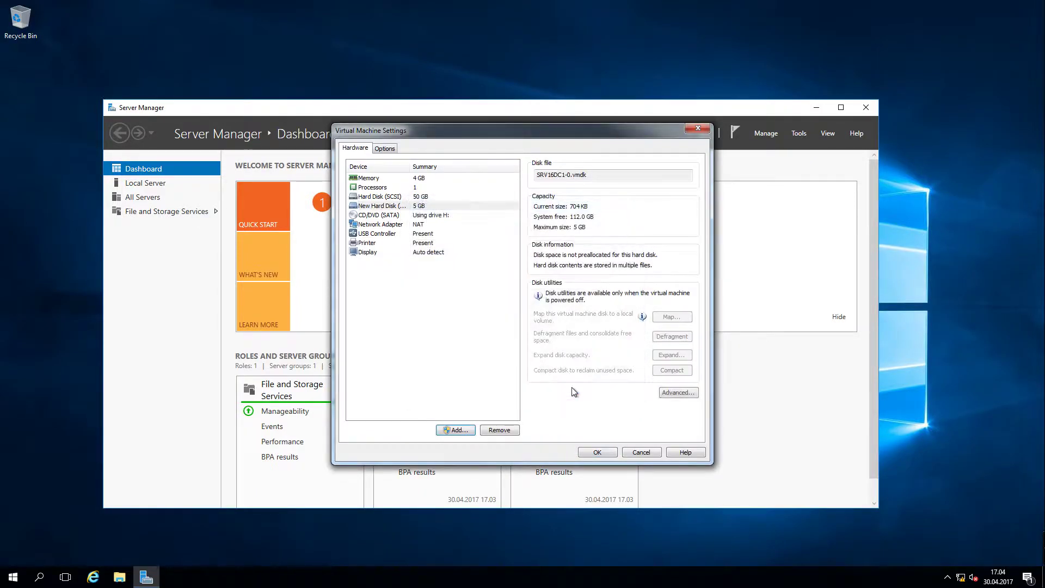
Add a second new 5 GB SCSI hard disk, split into multiple files, with the disk file SRV16DC1-1.vmdk.
left_click(474, 430)
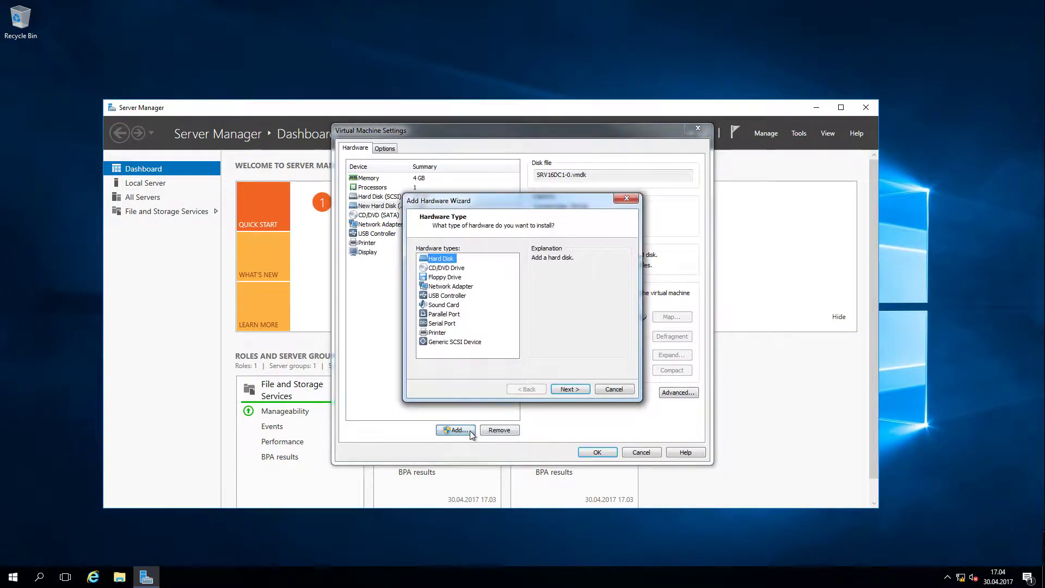
key("Return")
key("Return")
key("Return")
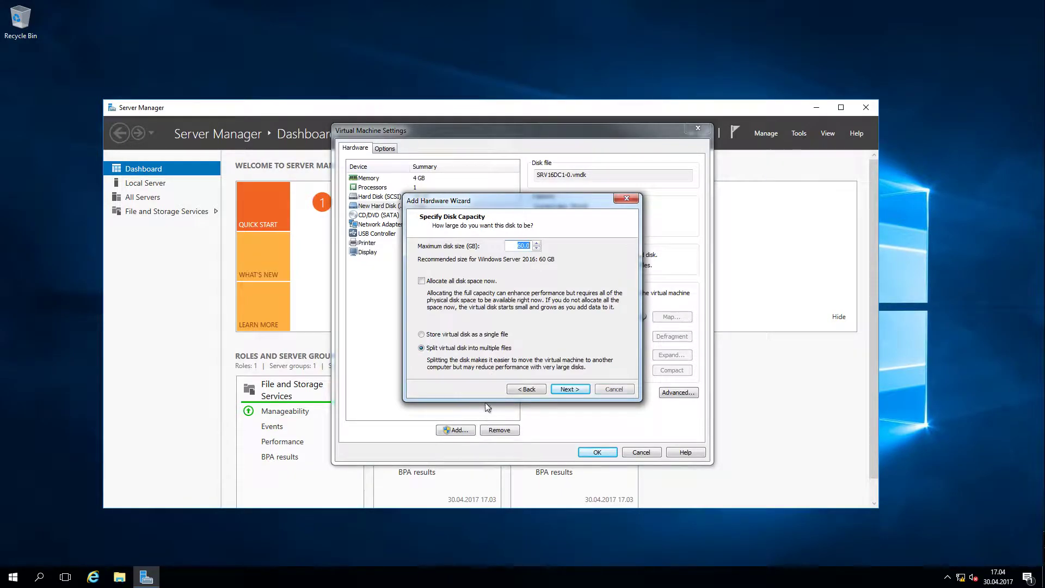
type("5")
key("Return")
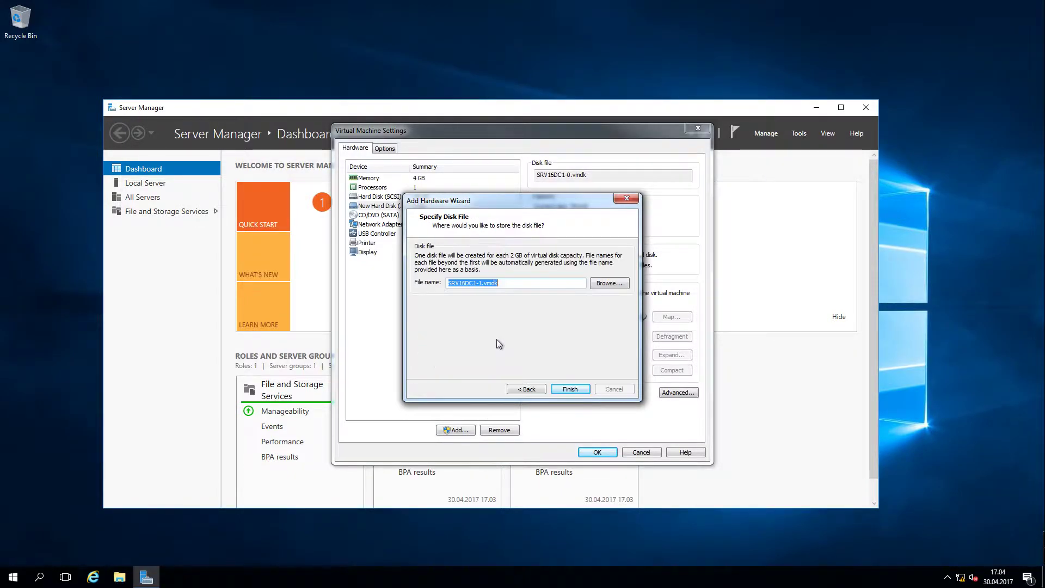
key("Return")
Add a third new 5 GB SCSI hard disk, split into multiple files, with the disk file SRV16DC1-2.vmdk.
key("Return")
key("Return")
key("Return")
key("Return")
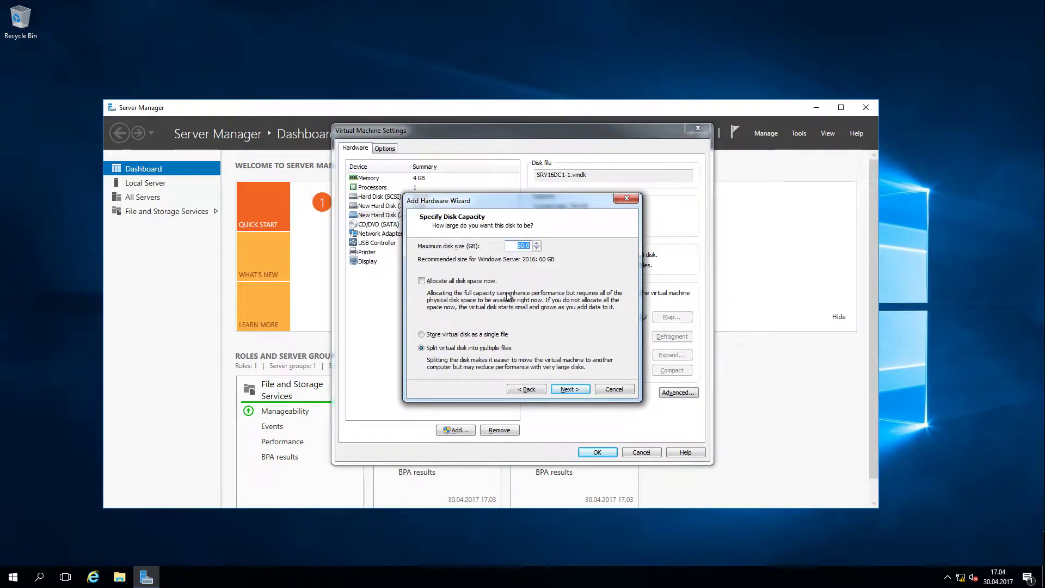
type("5")
key("Return")
key("Return")
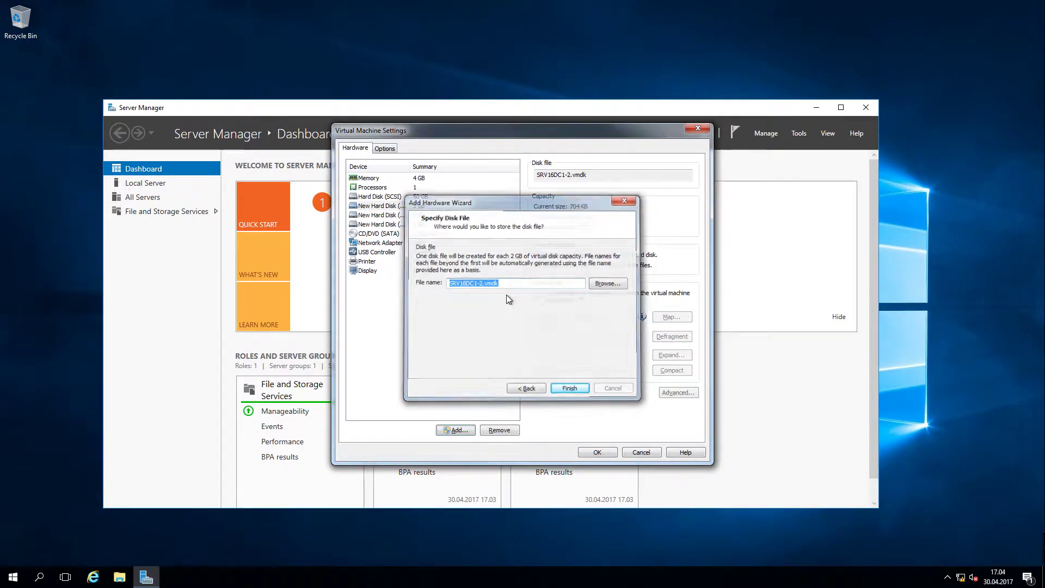
Add a fourth new 5 GB SCSI hard disk, split into multiple files, with the disk file SRV16DC1-3.vmdk.
key("Return")
key("Return")
key("Return")
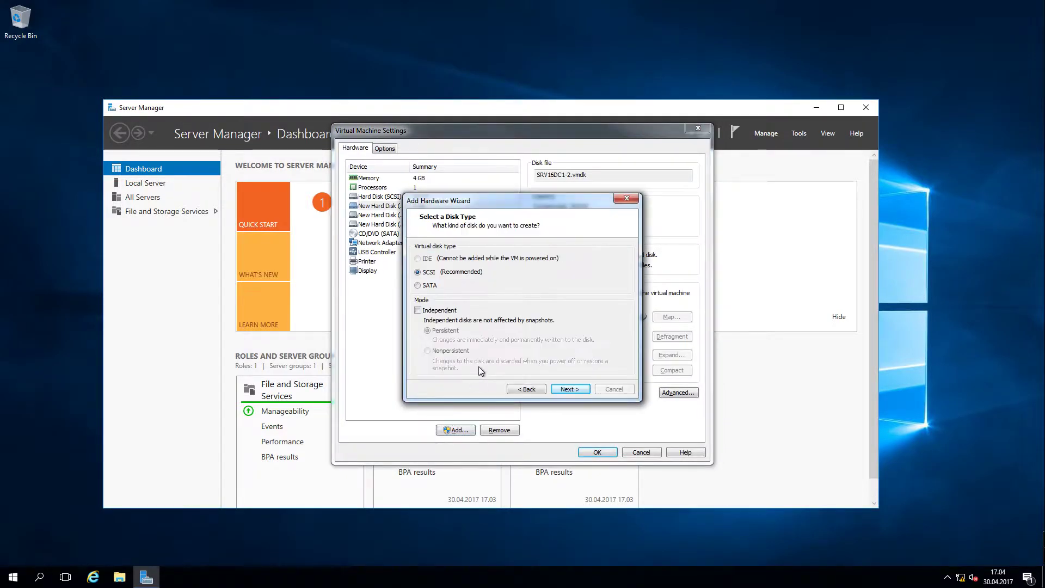
type("5")
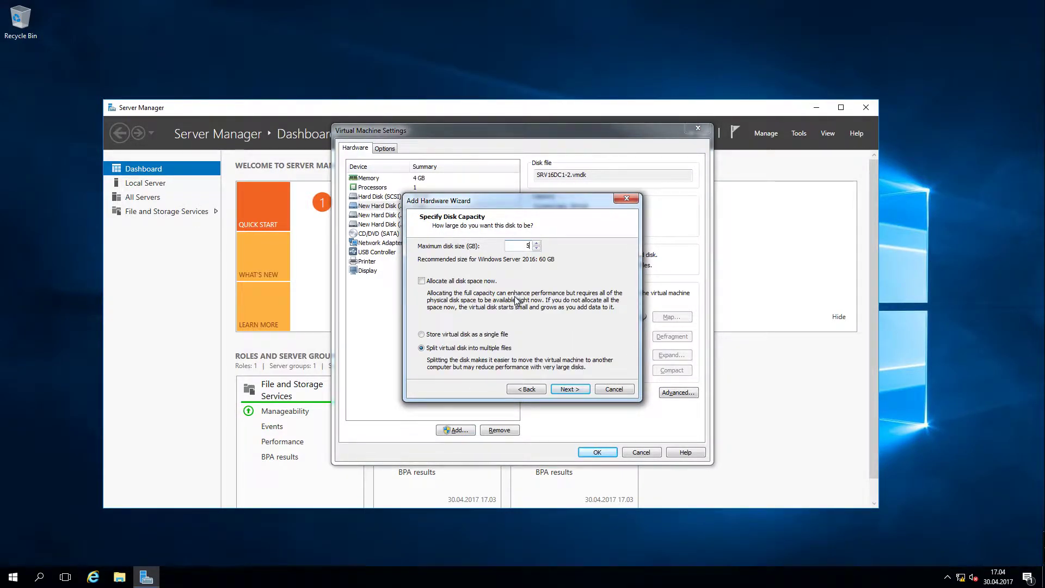
key("Return")
key("Return")
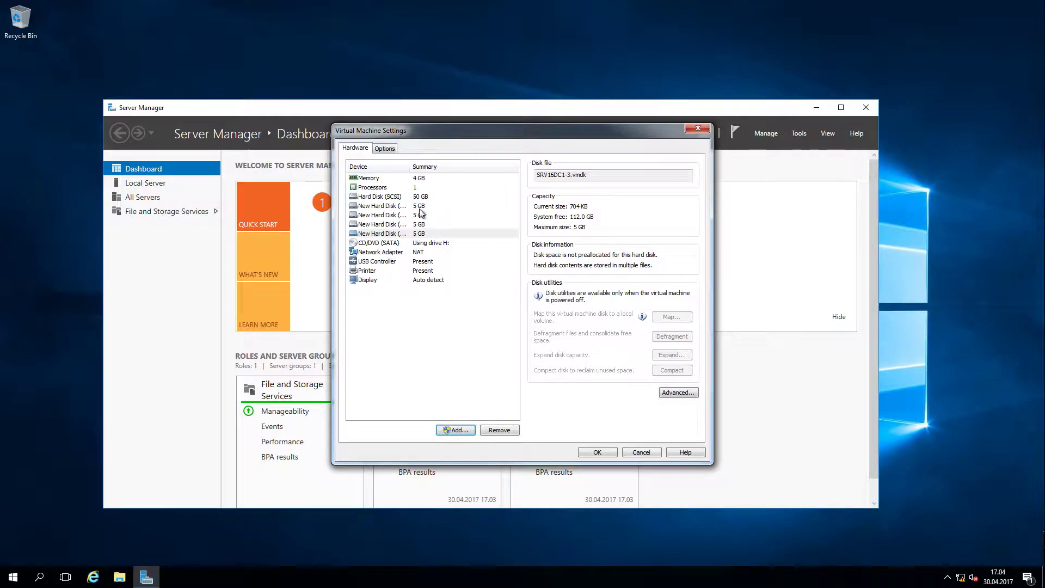
Check the first and last of the new 5 GB hard disks and save the virtual machine settings.
left_click(423, 205)
left_click(422, 233)
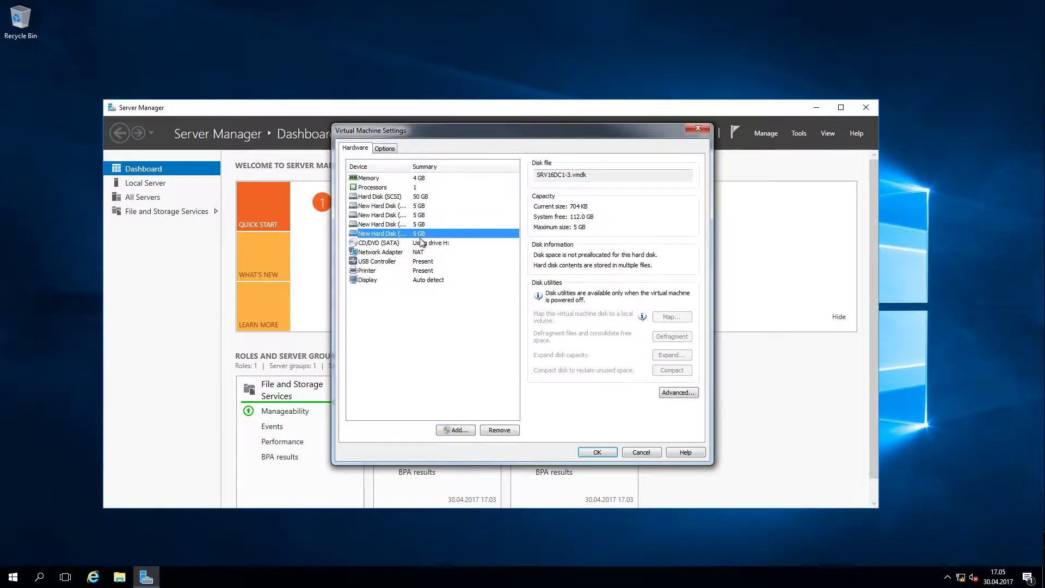
left_click(598, 453)
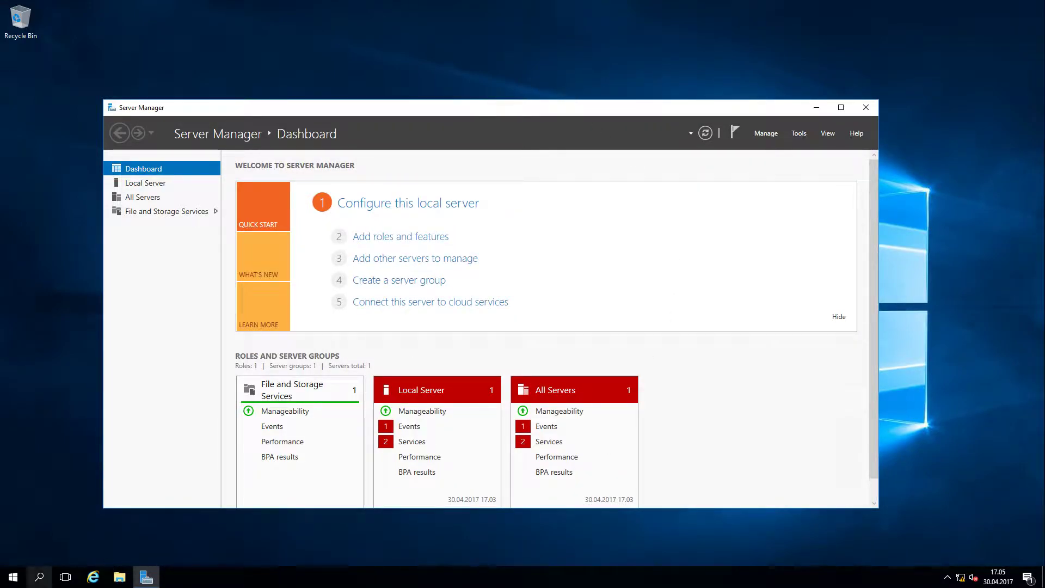
Open Disk Management on the server and maximize its window.
right_click(12, 578)
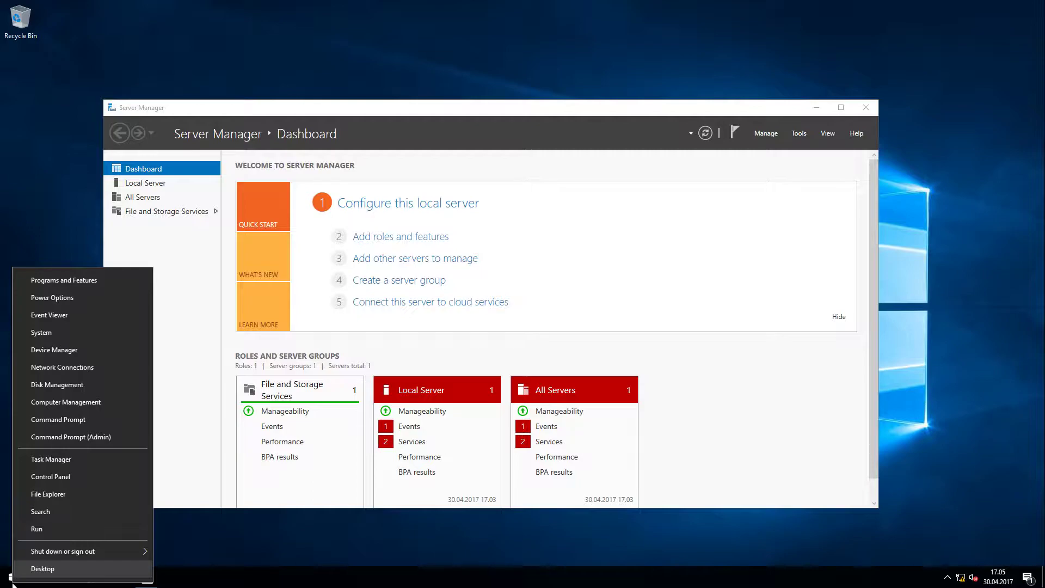
left_click(47, 386)
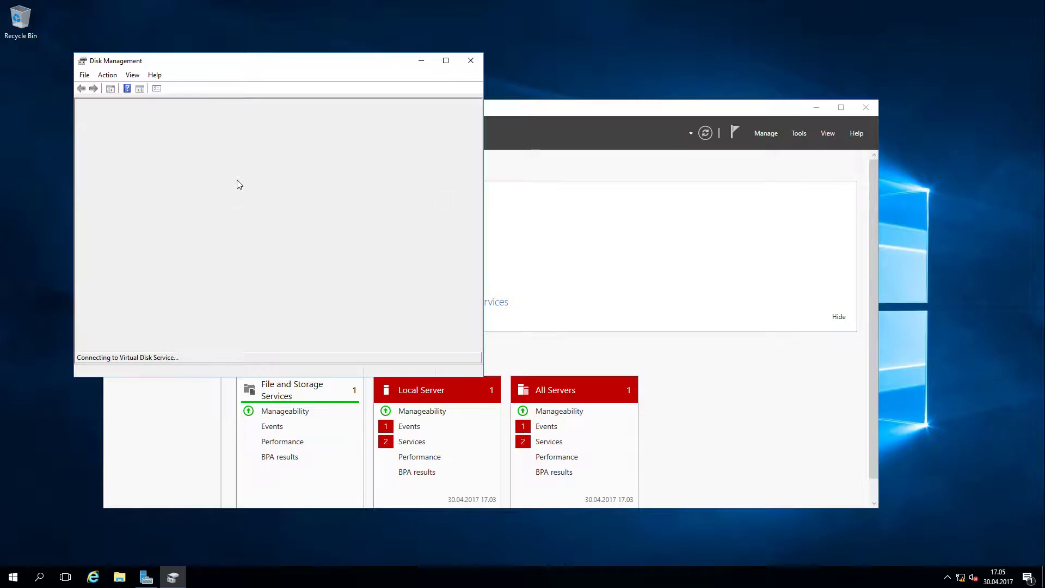
left_click(445, 60)
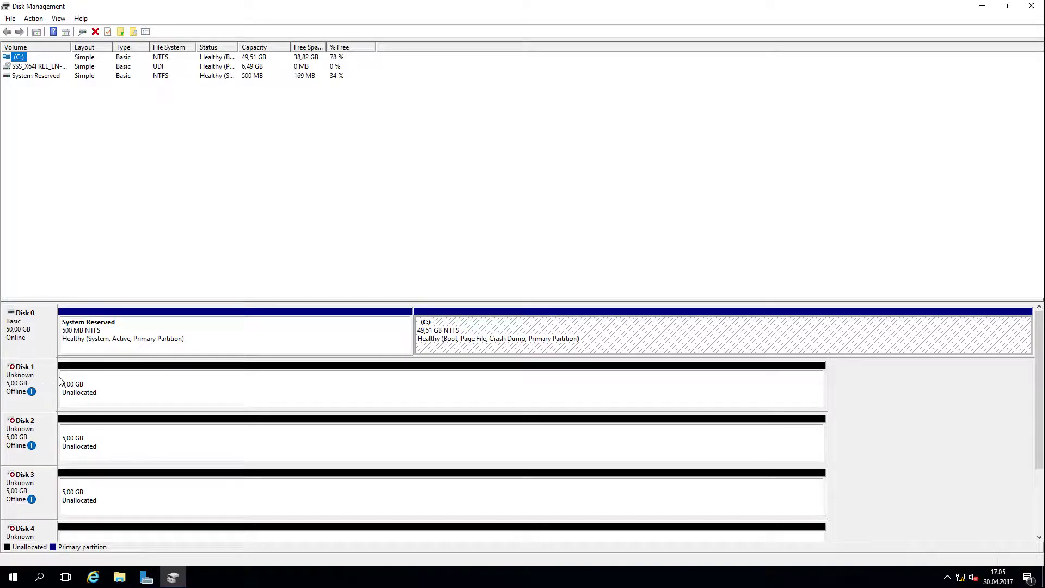
Bring the offline Disk 1 online.
right_click(29, 383)
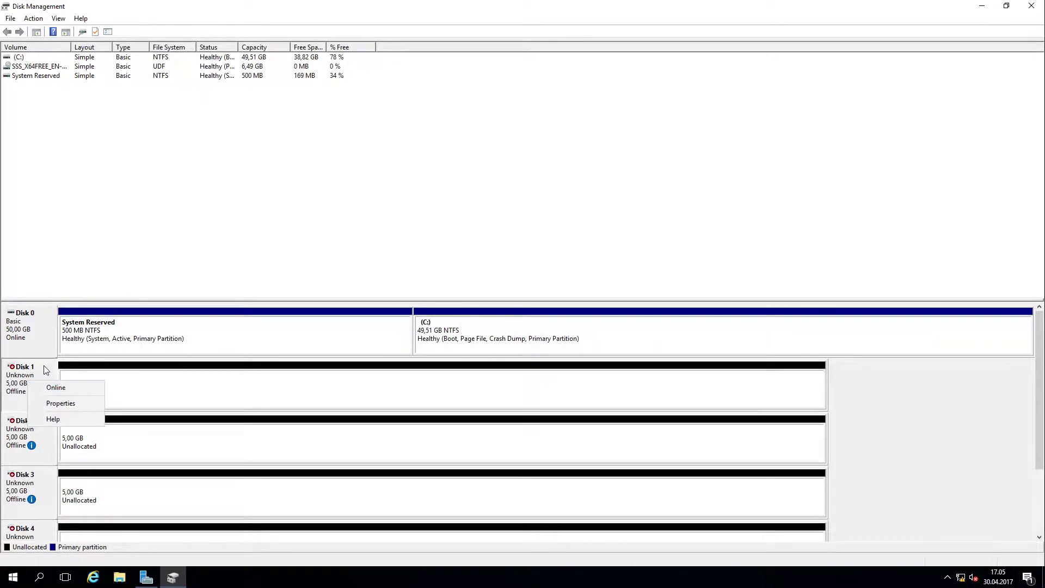
left_click(947, 407)
mouse_move(1041, 401)
left_mouse_down()
mouse_move(1041, 464)
mouse_move(1042, 404)
left_mouse_up()
right_click(24, 384)
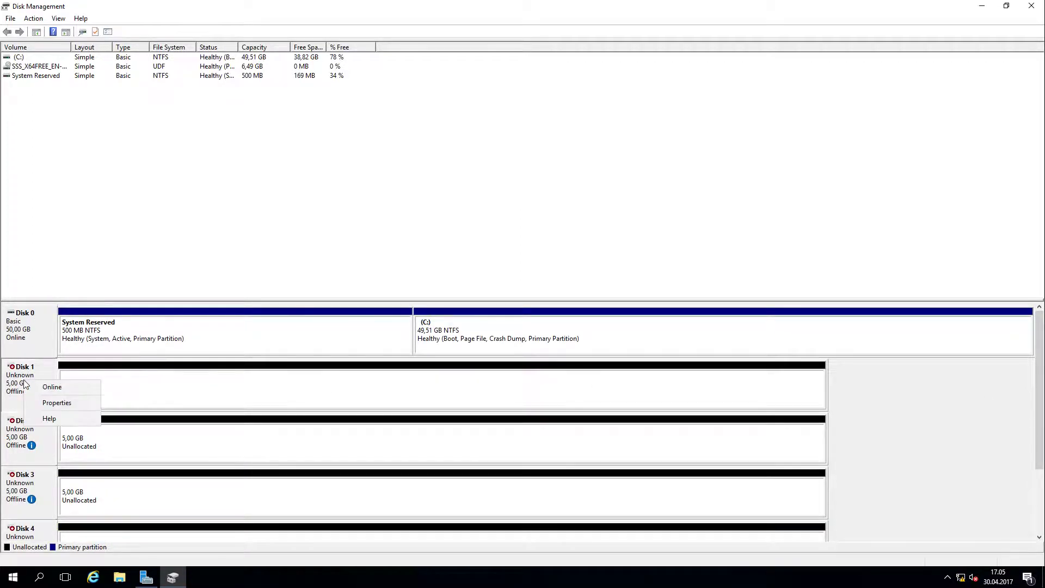
left_click(48, 384)
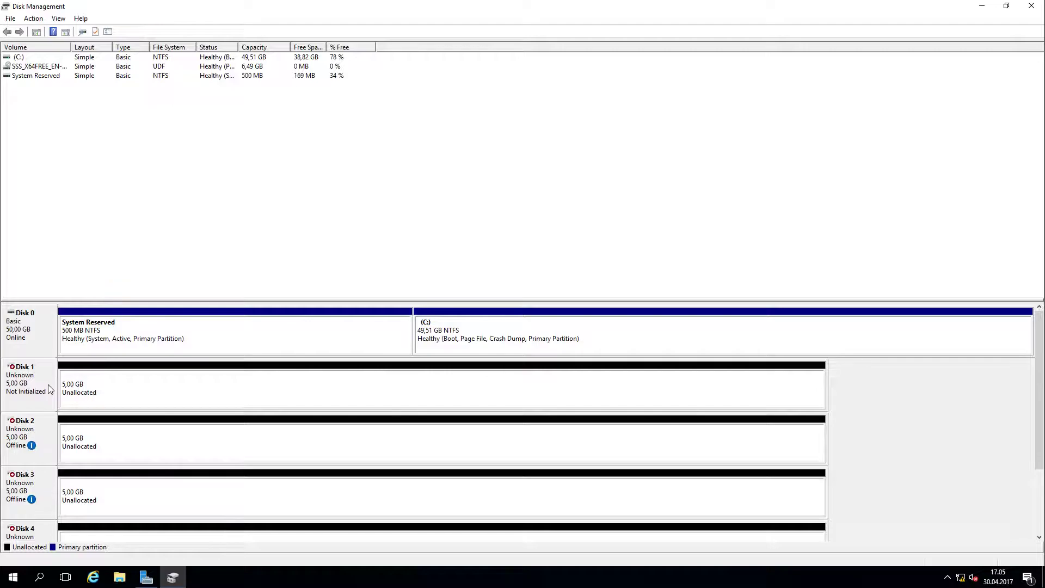
Bring Disk 2, Disk 3 and Disk 4 online.
right_click(41, 446)
left_click(65, 453)
right_click(33, 493)
left_click(52, 498)
scroll(1034, 401, "down", 2)
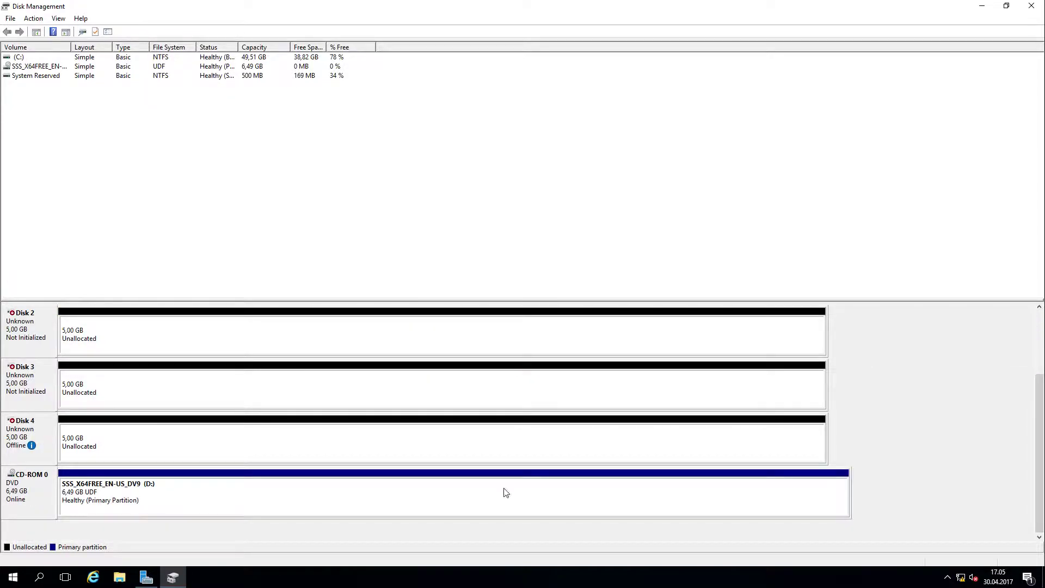
right_click(41, 440)
left_click(63, 447)
Initialize Disk 1, Disk 2, Disk 3 and Disk 4 with the MBR (Master Boot Record) partition style.
scroll(1040, 412, "up", 2)
right_click(32, 388)
left_click(44, 390)
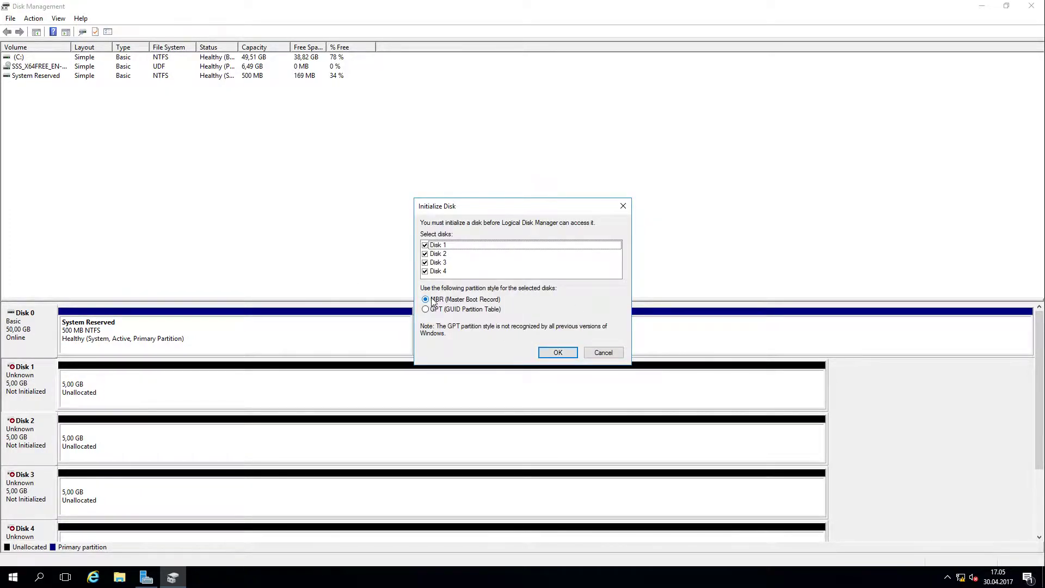
left_click(558, 352)
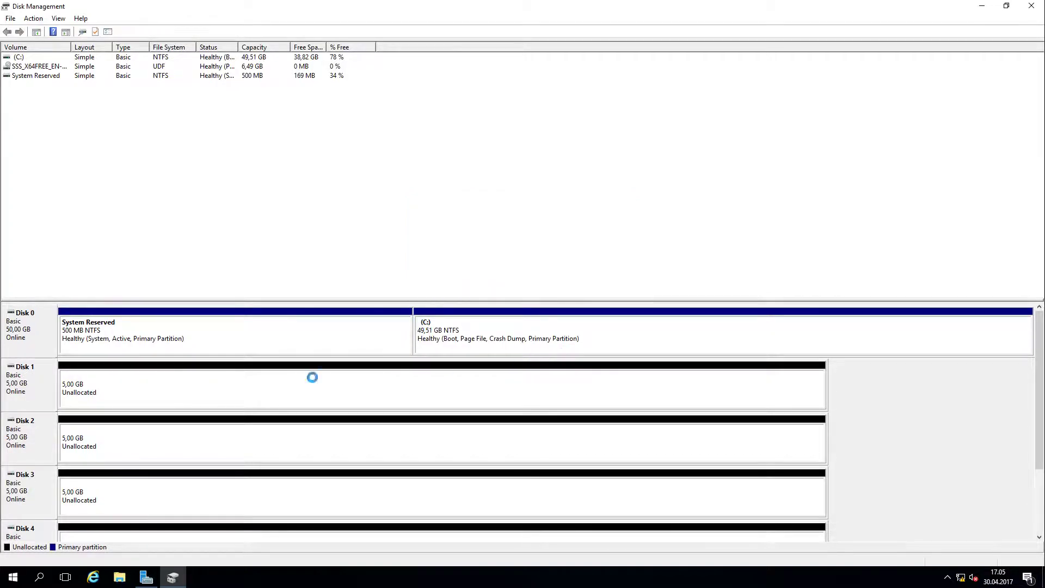
Start a new RAID-5 volume on Disk 1's unallocated space and include Disk 2, Disk 3 and Disk 4 in it.
right_click(8, 386)
right_click(152, 393)
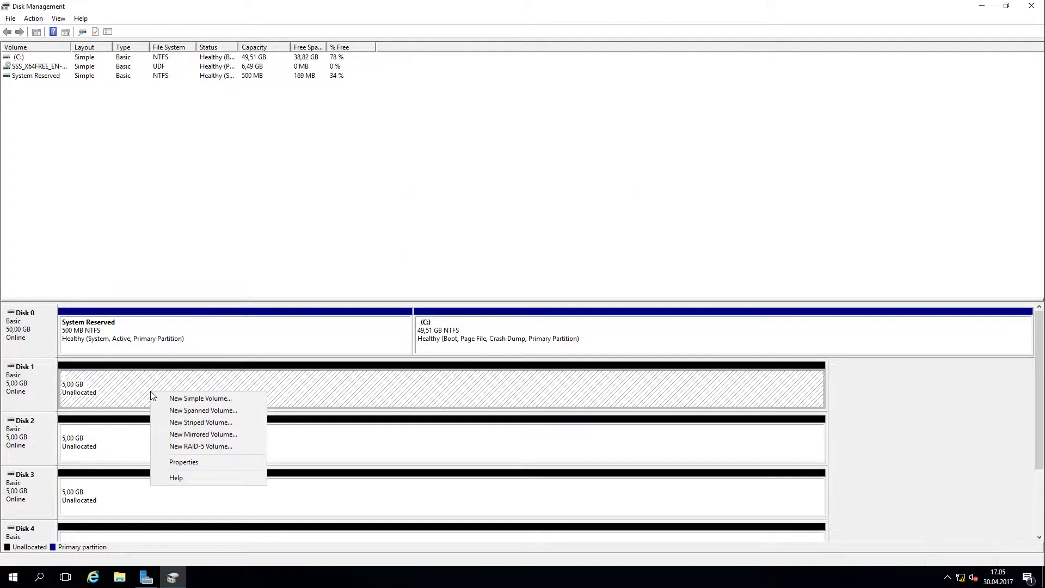
left_click(217, 448)
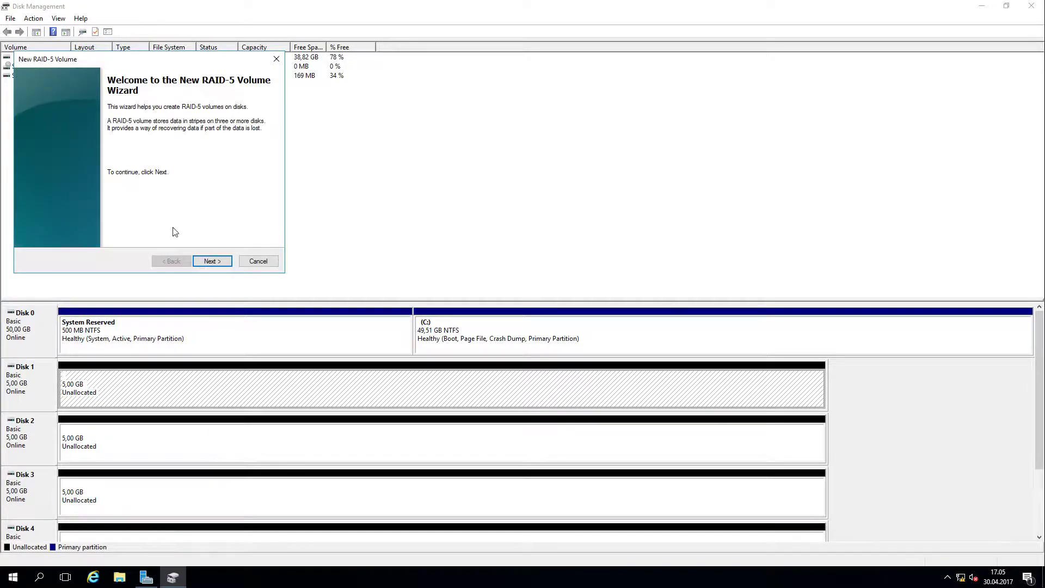
left_click(212, 261)
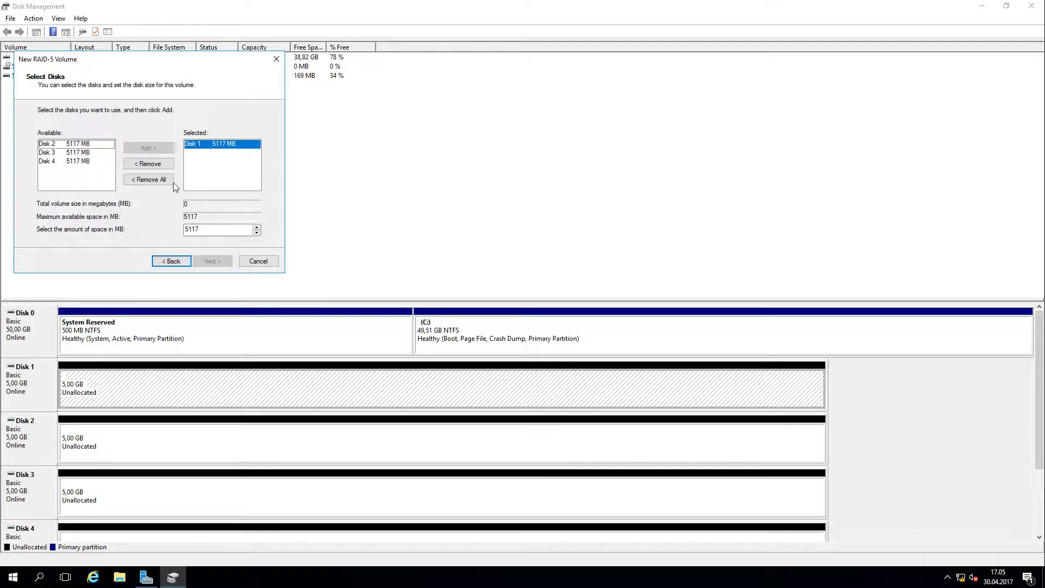
left_click(82, 144)
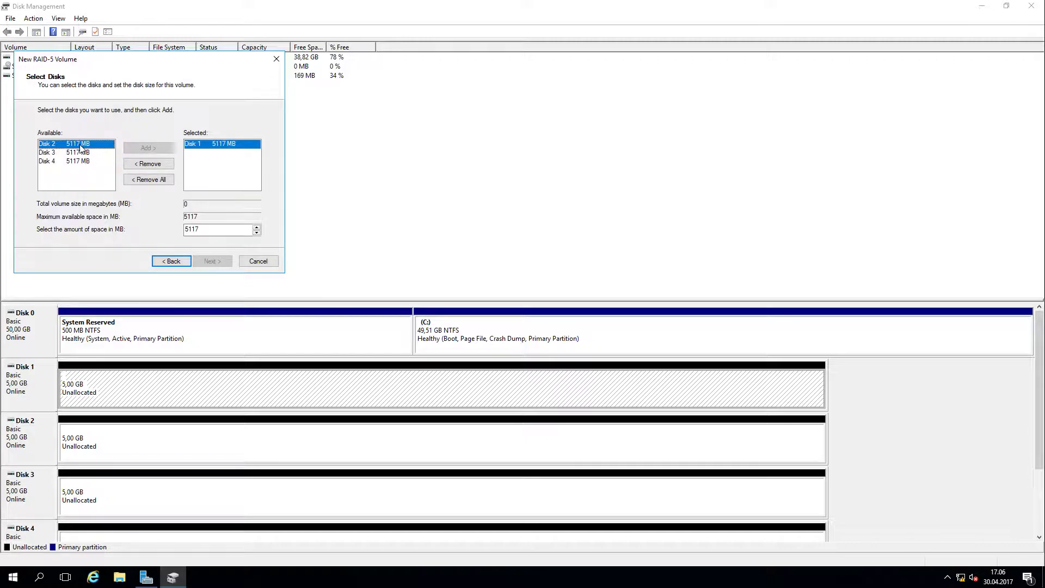
left_click(147, 148)
left_click(109, 145)
left_click(139, 149)
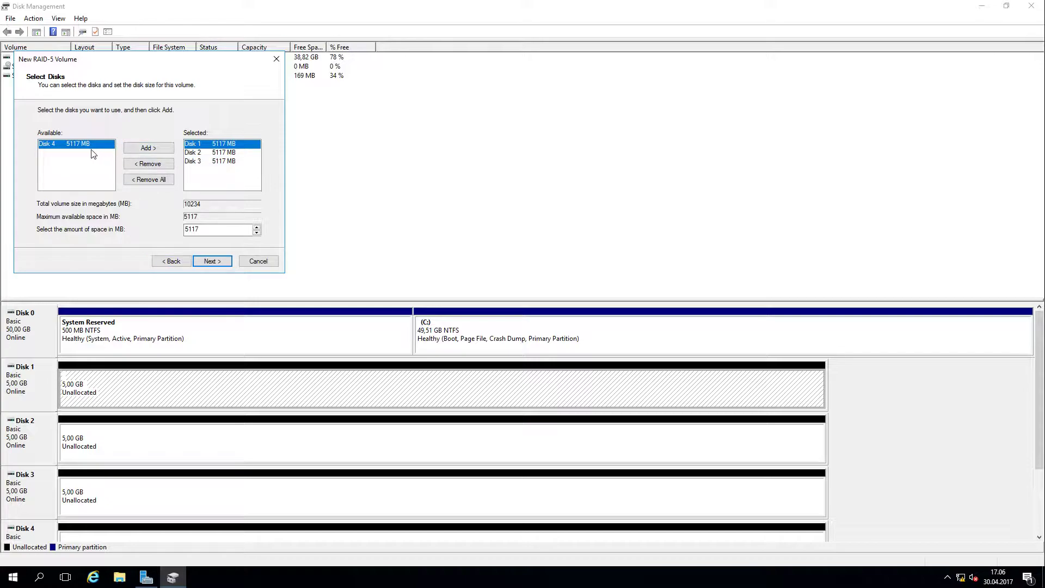
left_click(111, 144)
left_click(150, 148)
left_click_drag(192, 170, 195, 145)
left_click(218, 262)
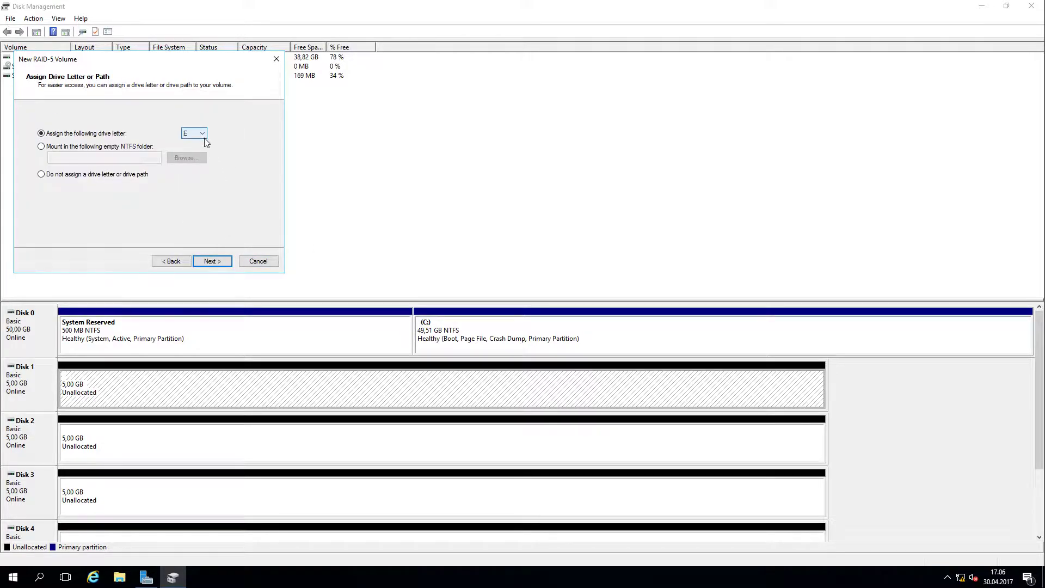
Assign drive letter E to the RAID-5 volume and set a quick NTFS format with the volume label RAID Storage.
left_click(216, 263)
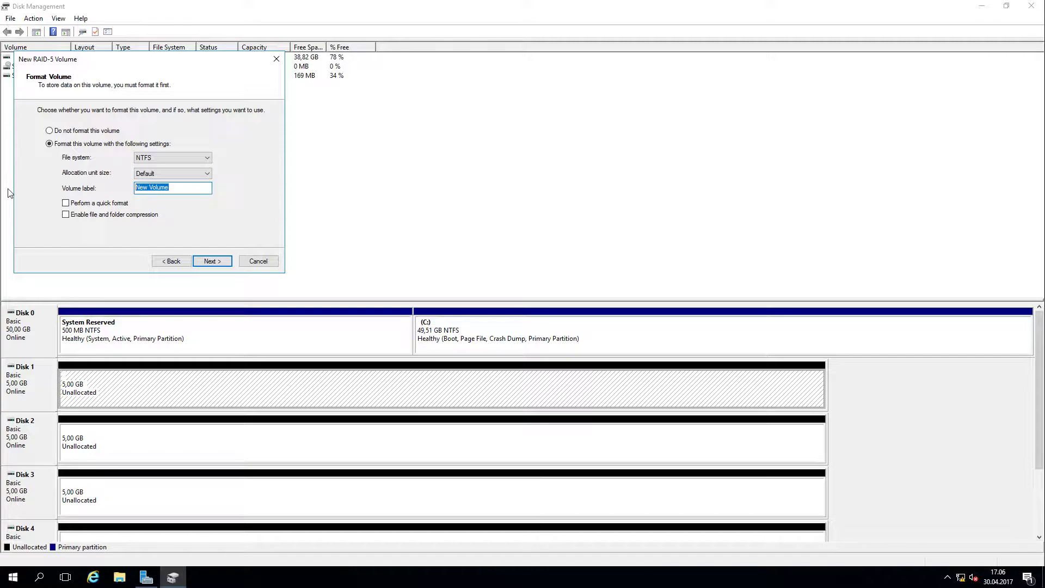
type("RAID Storage")
left_click(216, 263)
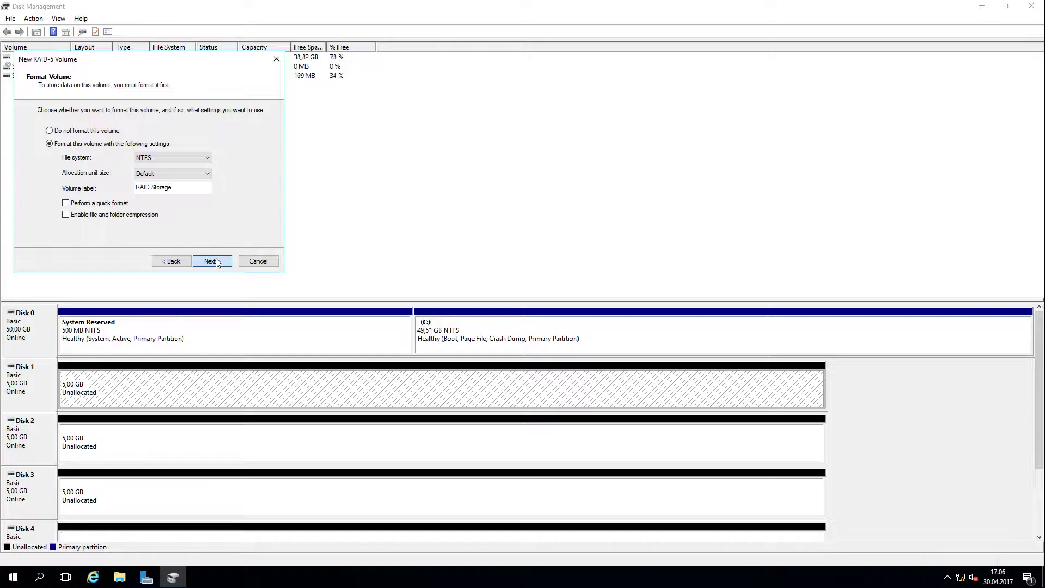
left_click(66, 203)
Finish creating the RAID-5 volume and accept converting the selected basic disks to dynamic disks.
left_click(215, 264)
left_click(216, 264)
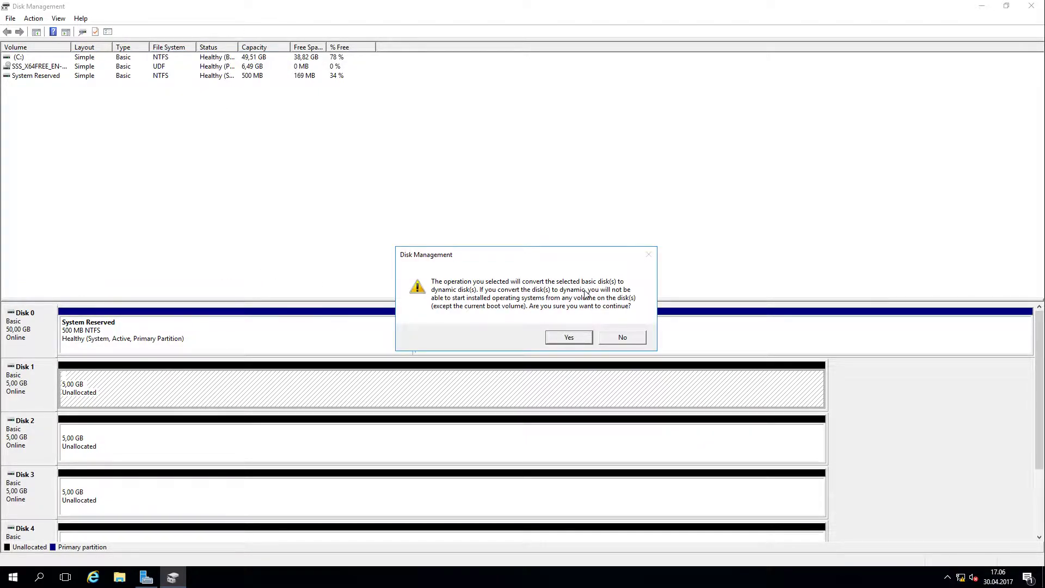
left_click(570, 337)
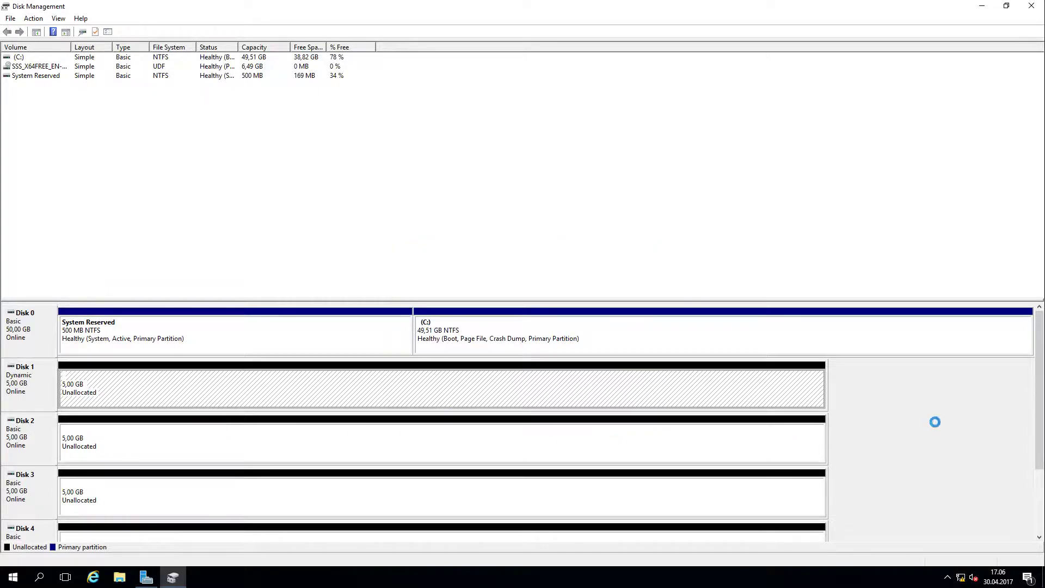
Review the RAID Storage volume across Disks 1 to 4 and close Disk Management.
left_click_drag(1040, 407, 1040, 441)
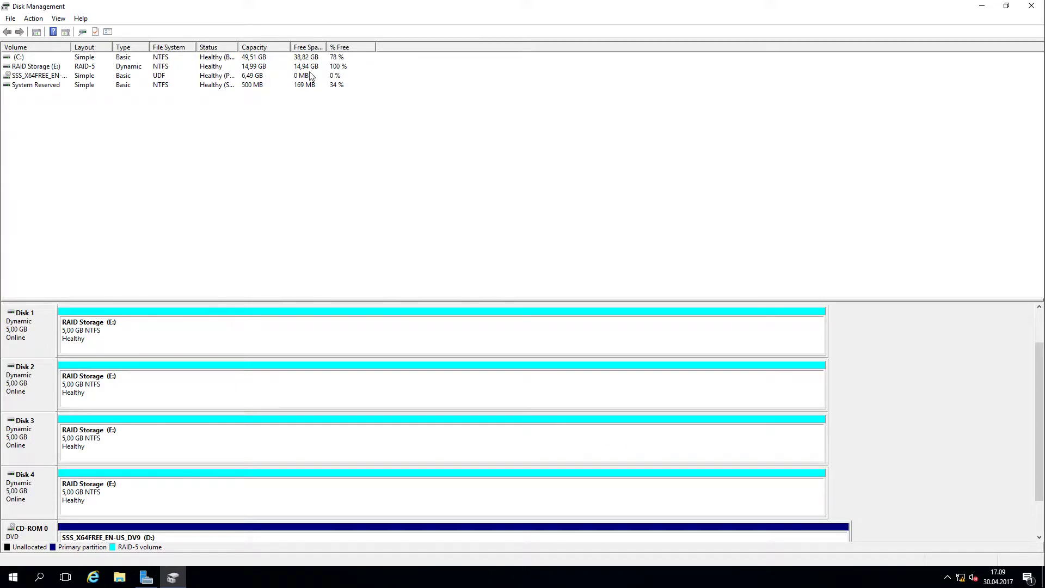
left_click_drag(698, 13, 517, 87)
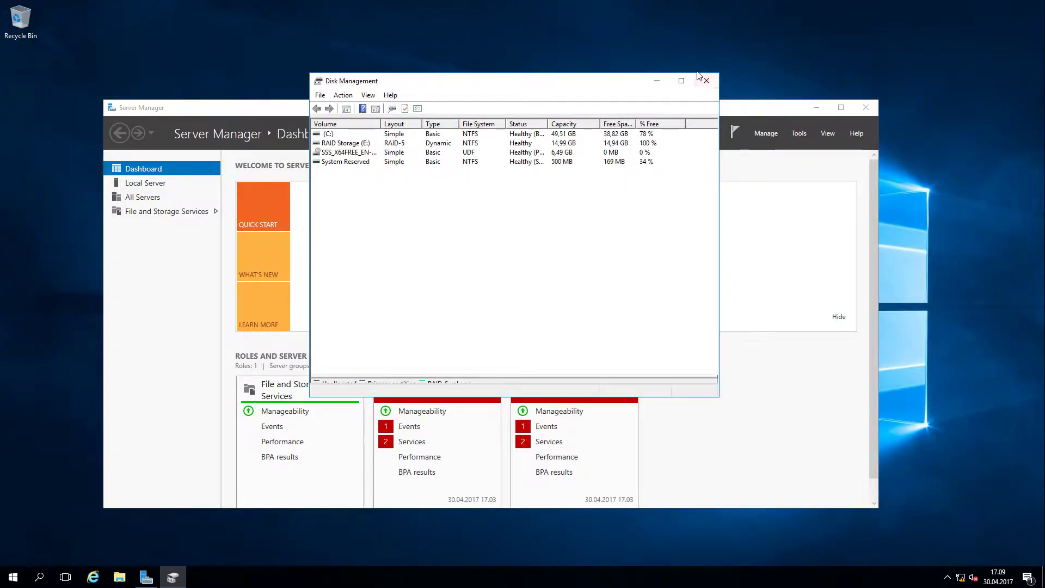
left_click(706, 82)
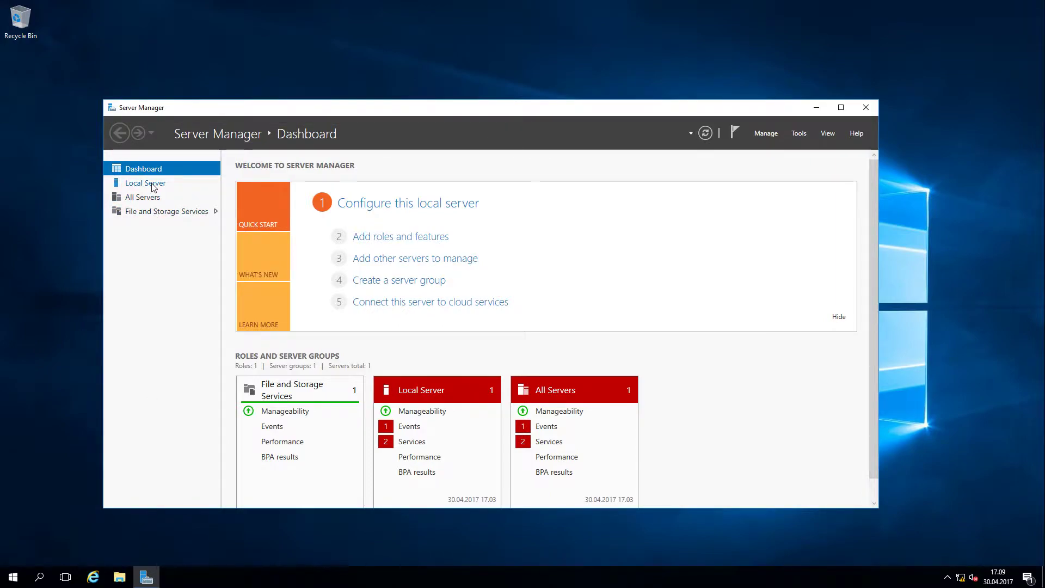
Inspect the server's disks and volumes under File and Storage Services and select the RAID Storage volume E:.
left_click(149, 211)
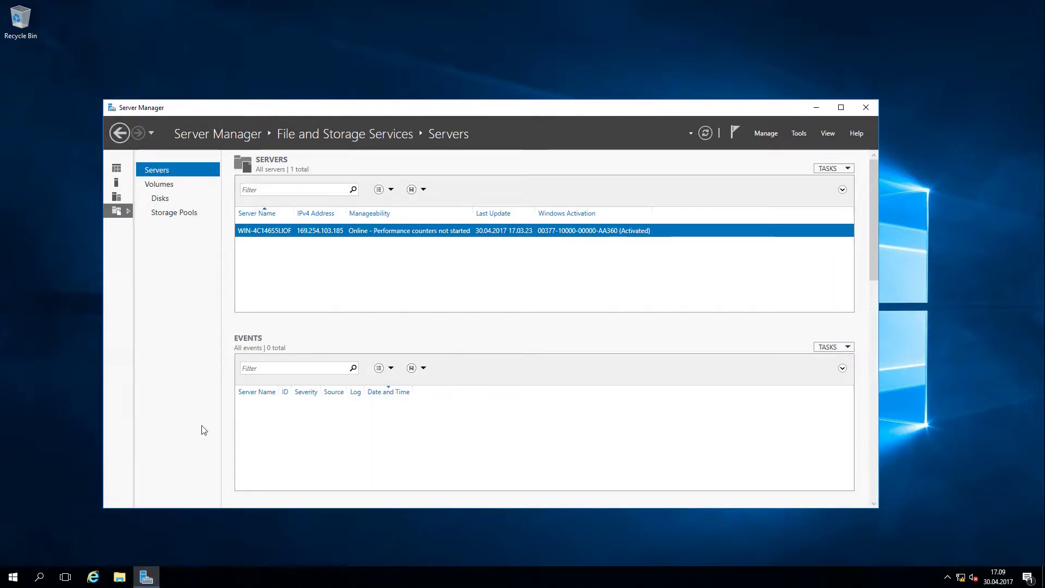
left_click(171, 201)
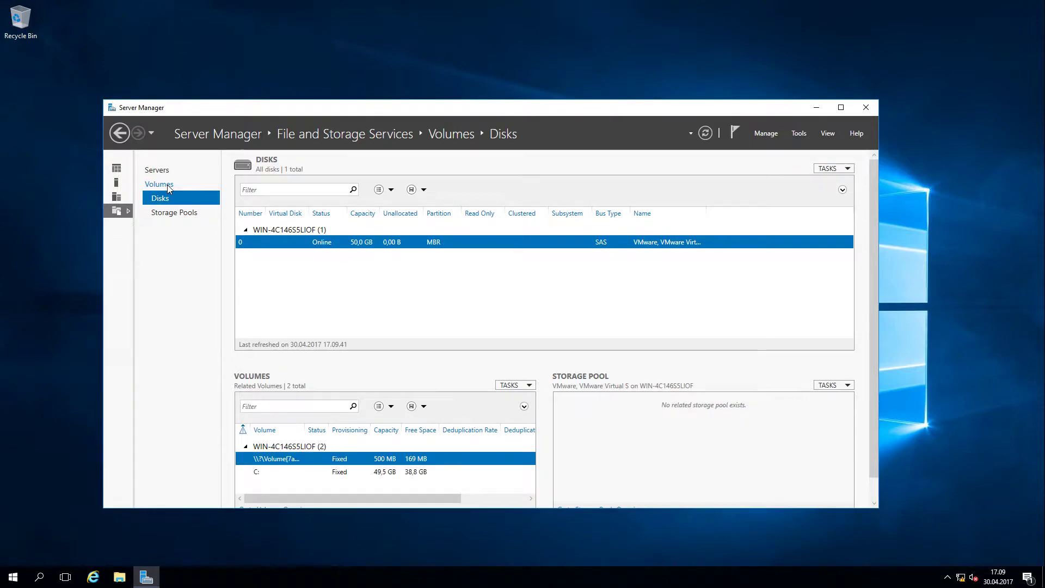
left_click(165, 185)
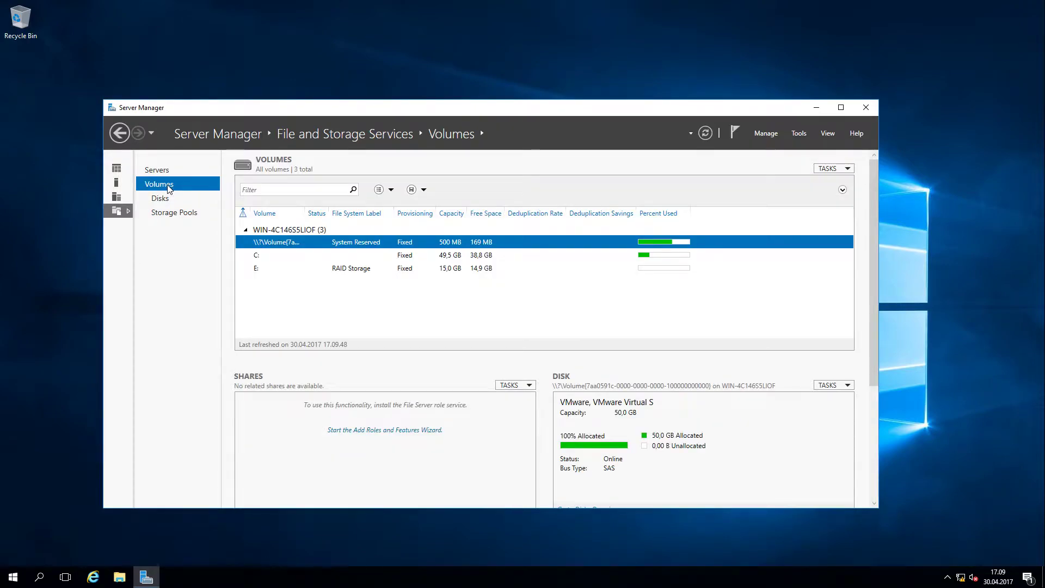
left_click(351, 271)
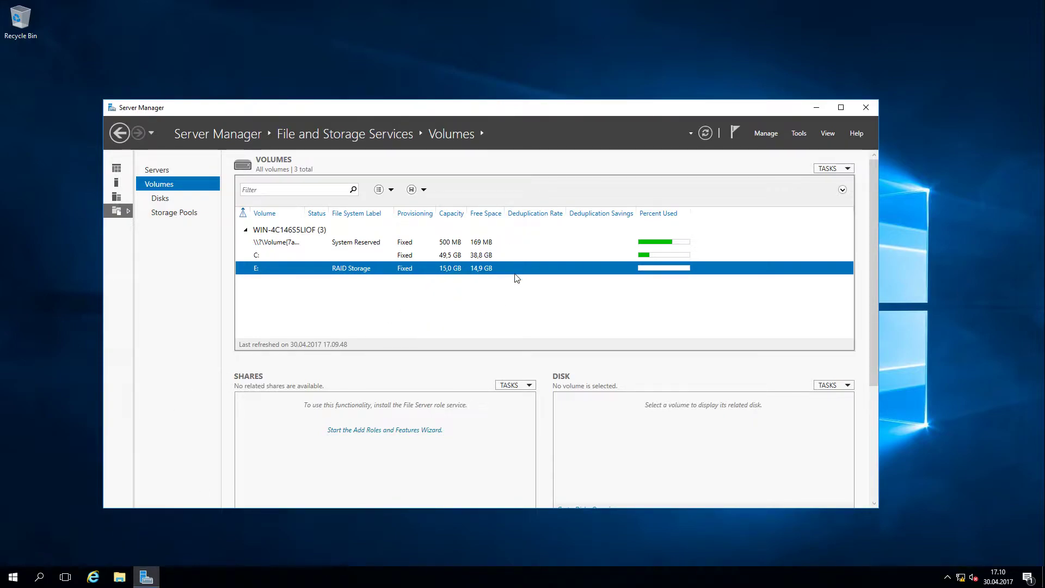
Switch to File Explorer, look inside the RAID Storage (E:) drive and check its free space in This PC.
left_click(128, 581)
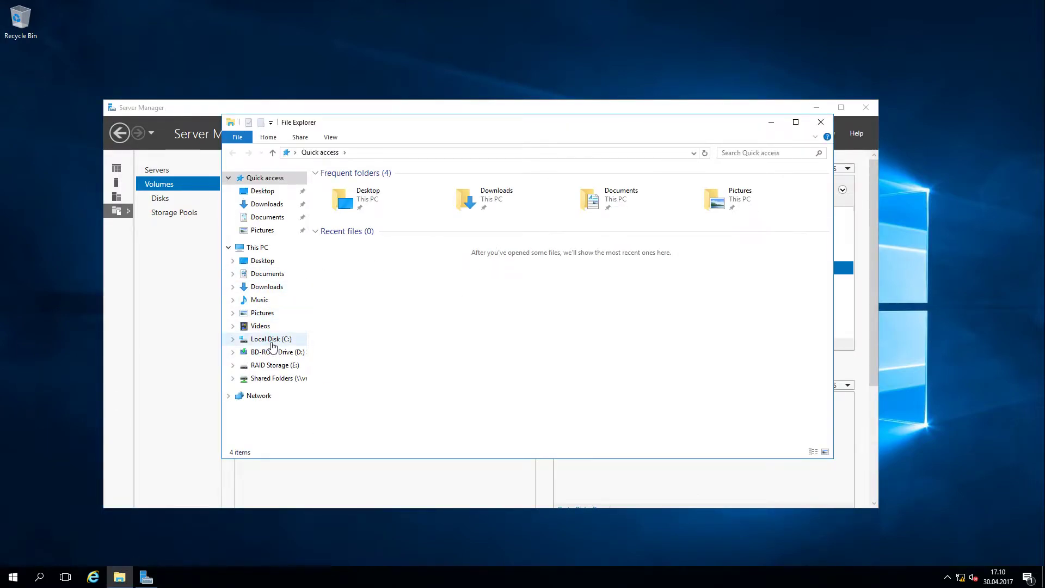
left_click(258, 248)
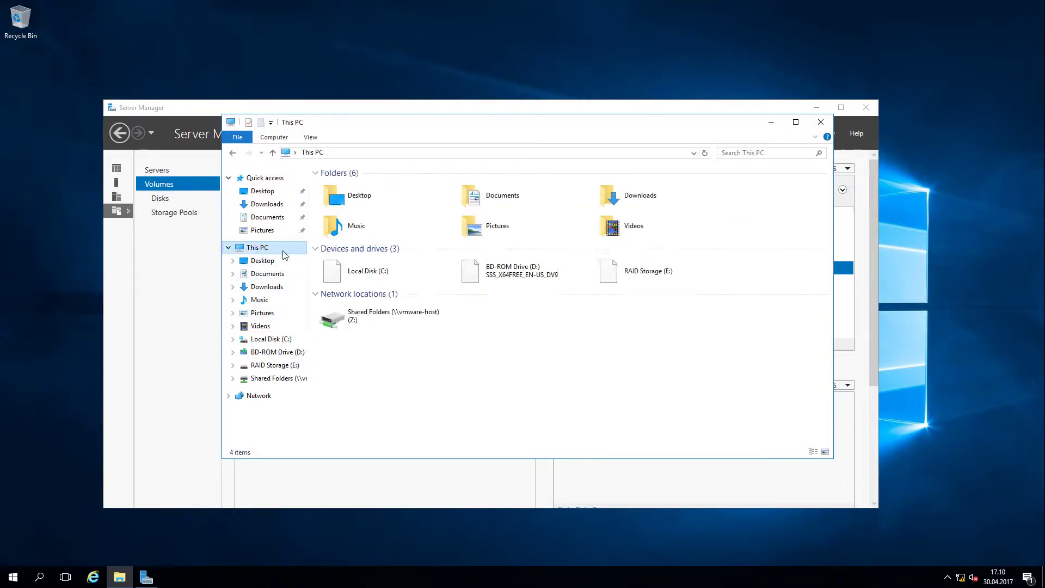
double_click(651, 273)
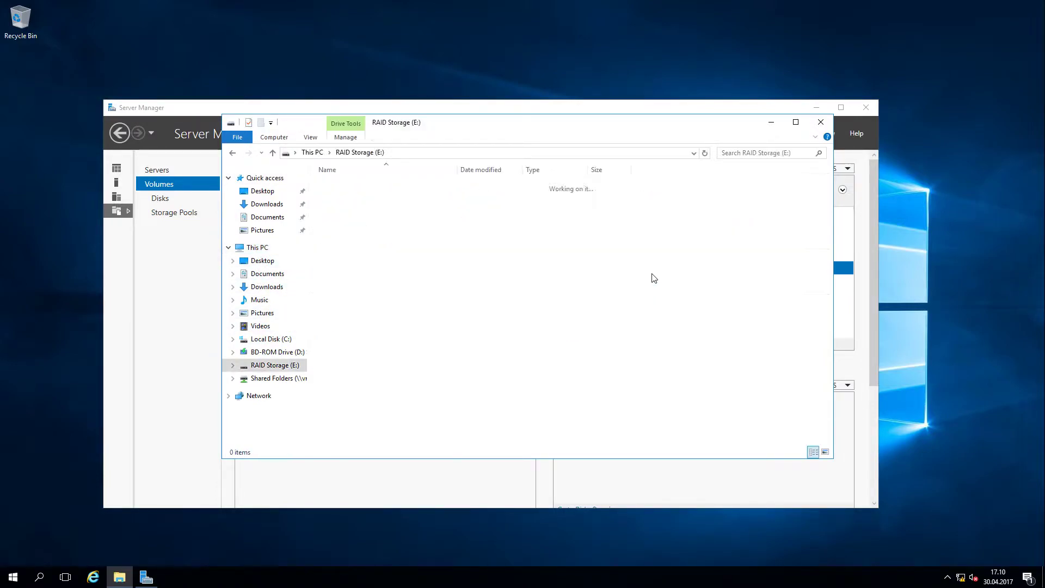
left_click(233, 153)
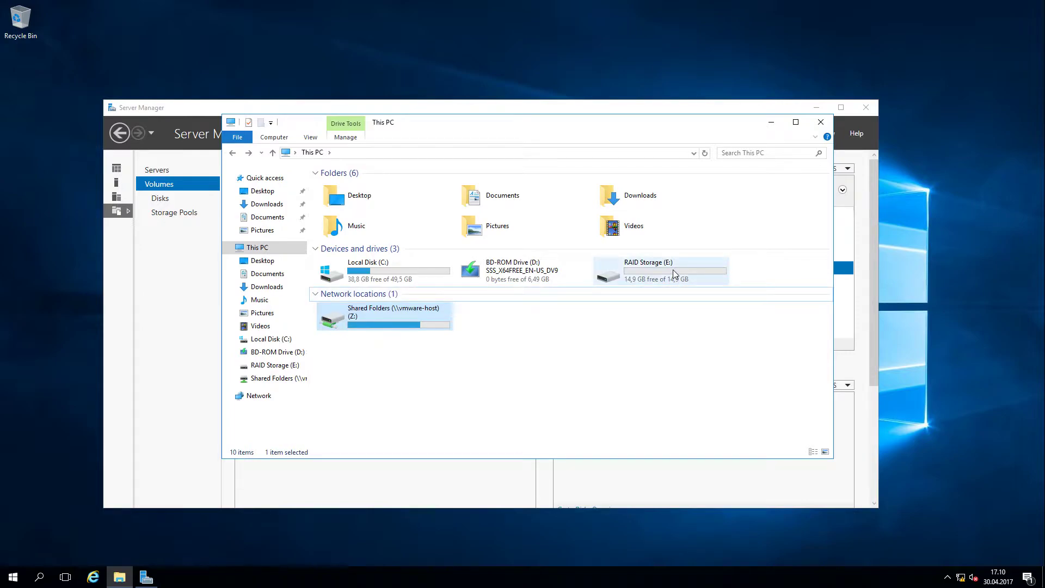
mouse_move(673, 273)
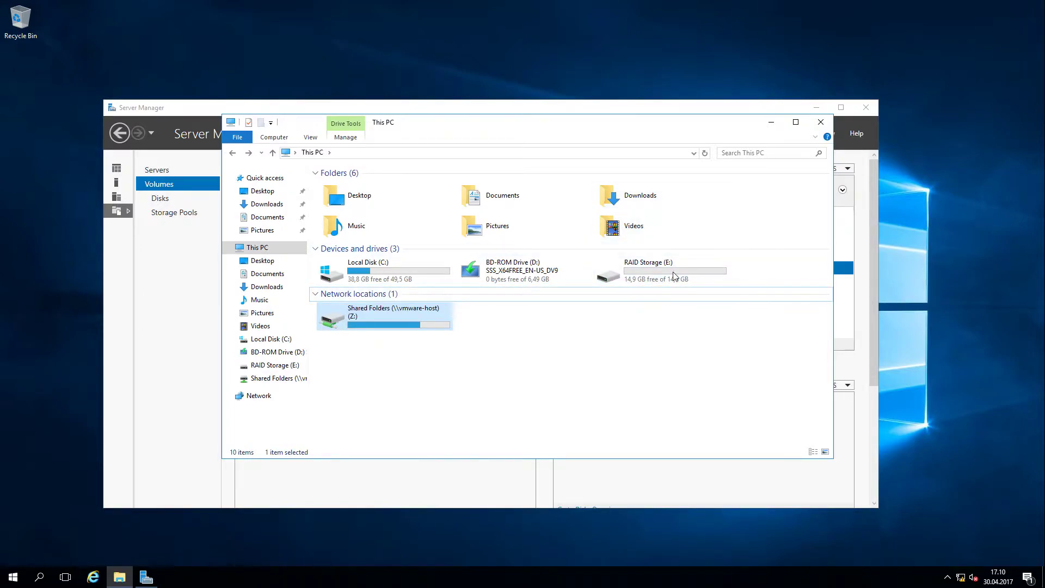
mouse_move(724, 272)
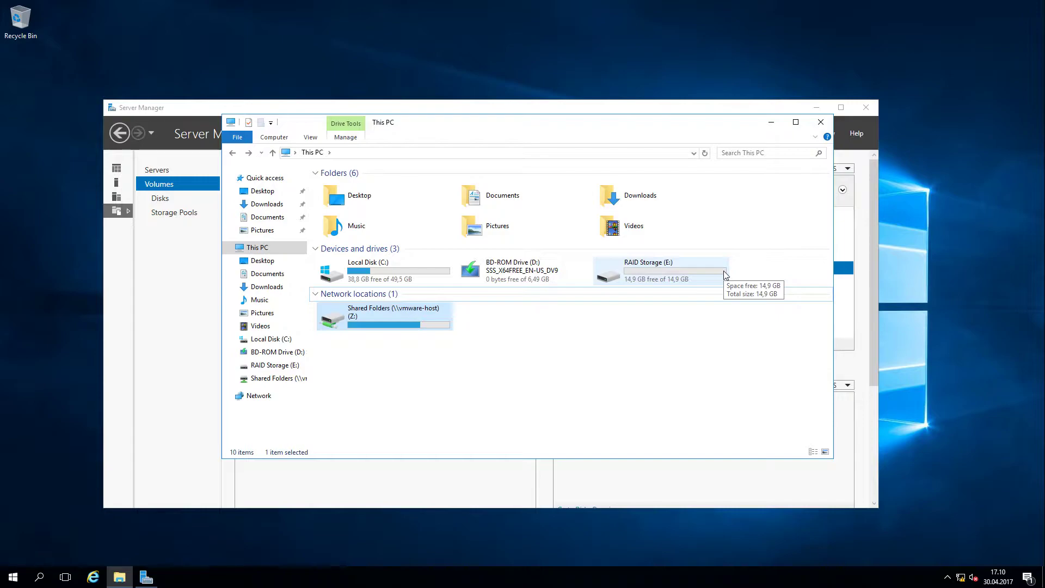
left_click(581, 357)
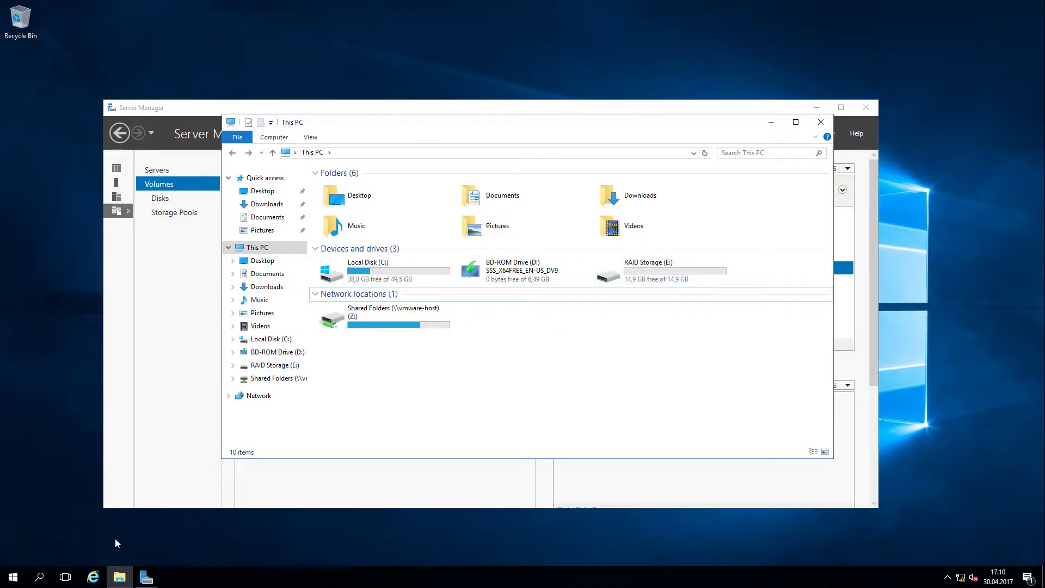
Open the computer's System information and its advanced system settings.
right_click(10, 578)
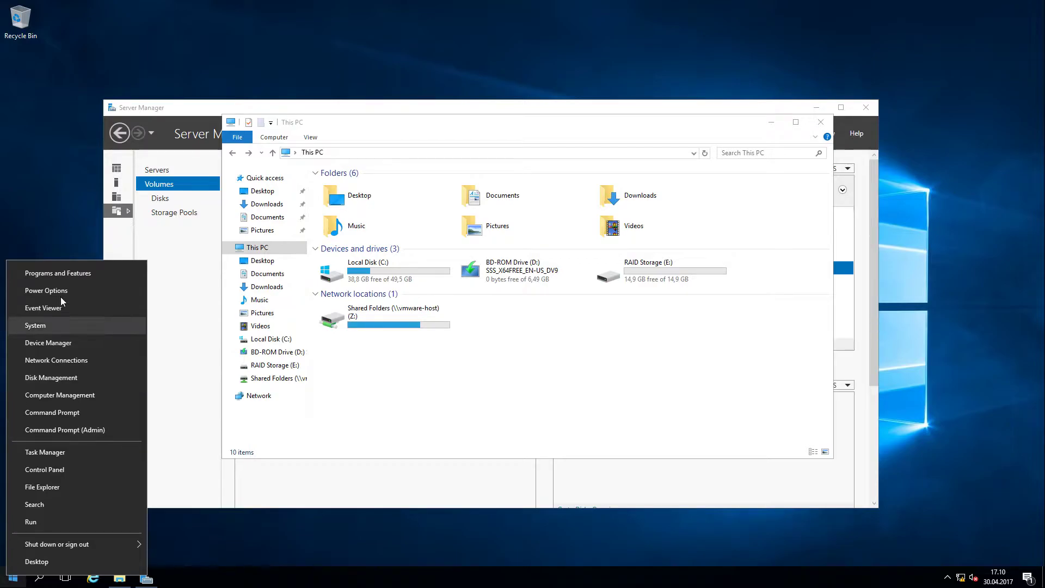
left_click(53, 325)
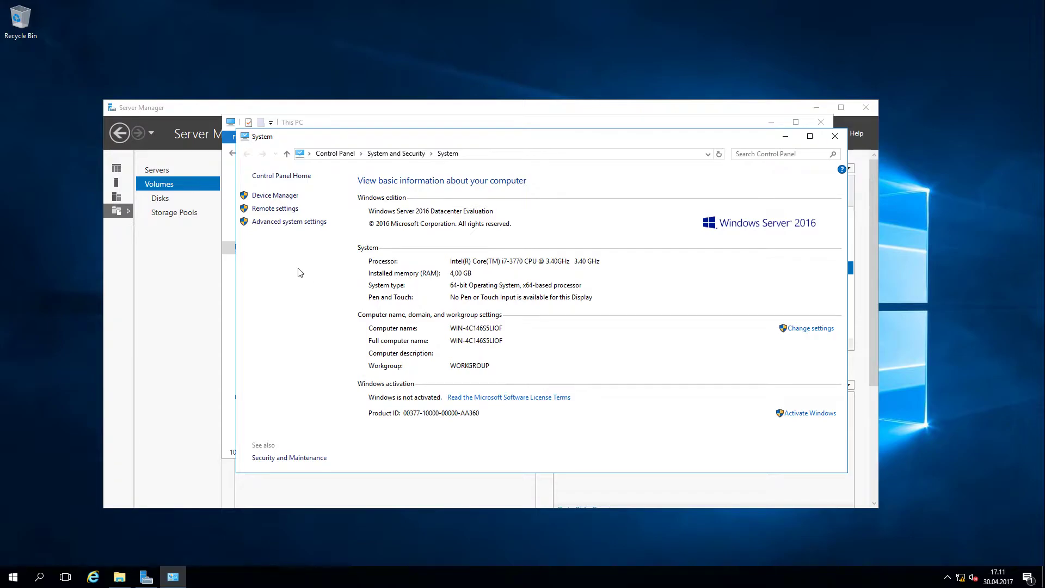
left_click(288, 222)
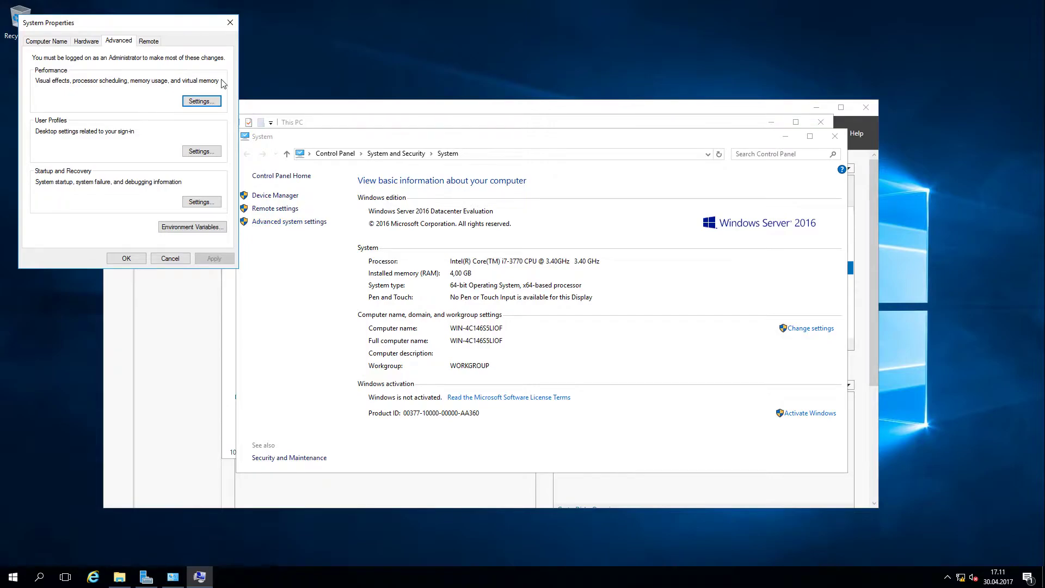
left_click_drag(135, 28, 562, 102)
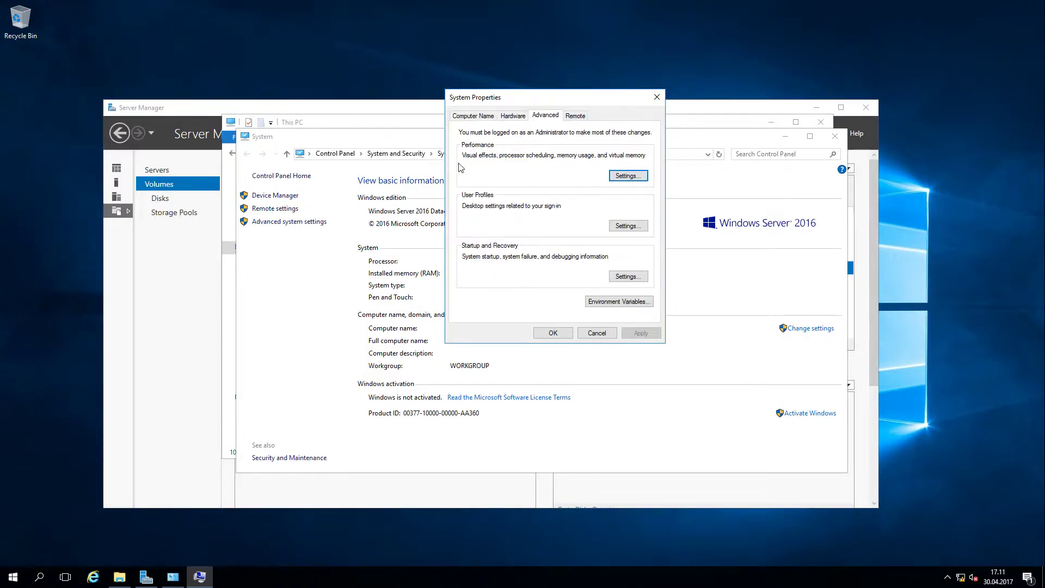
Open the Virtual Memory settings from the advanced performance options.
left_click(633, 176)
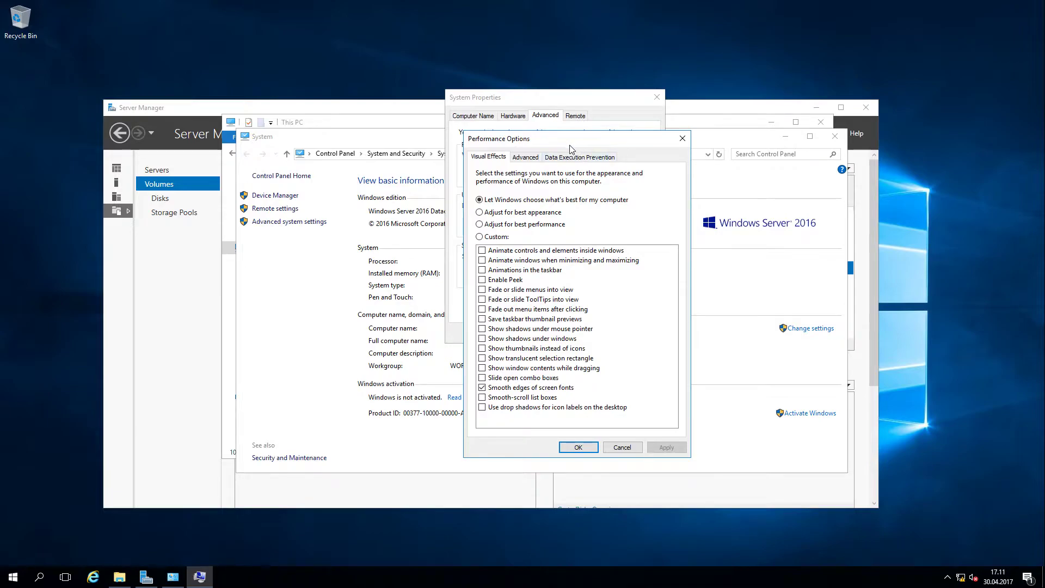
left_click(540, 158)
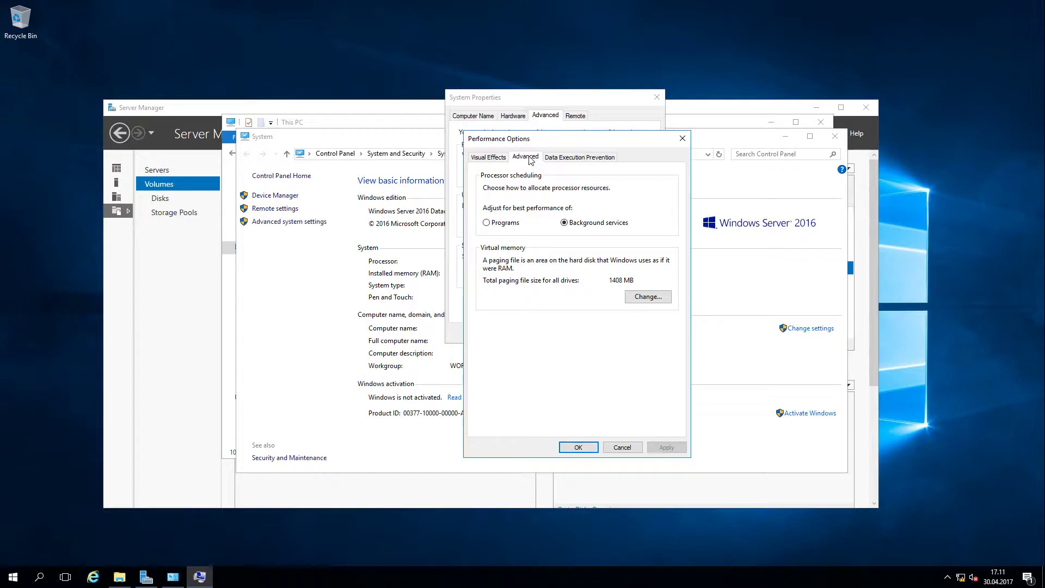
left_click_drag(547, 143, 296, 107)
left_click(497, 101)
left_click_drag(366, 102, 598, 91)
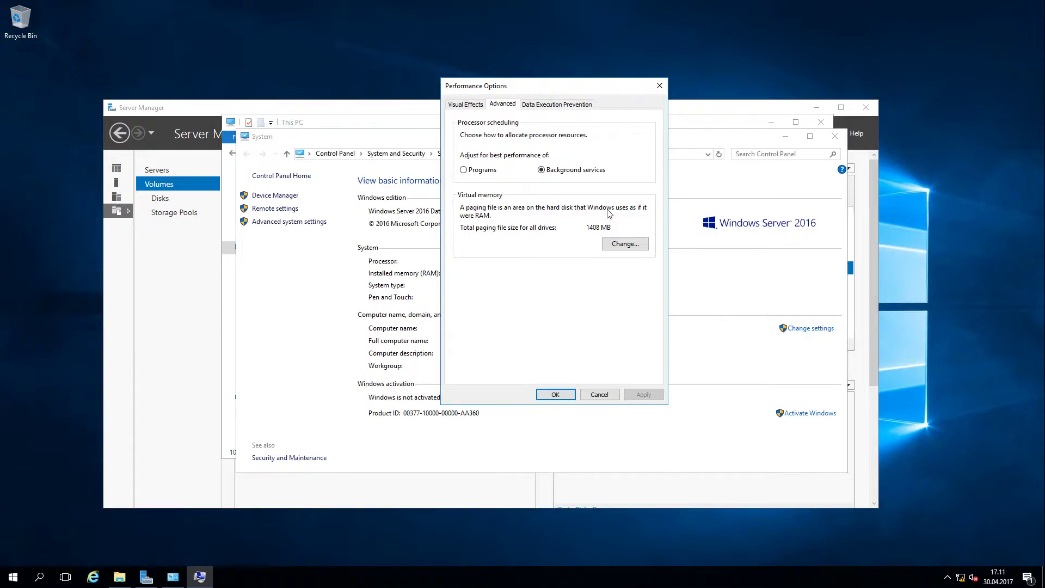
left_click(625, 244)
left_click_drag(566, 109, 822, 123)
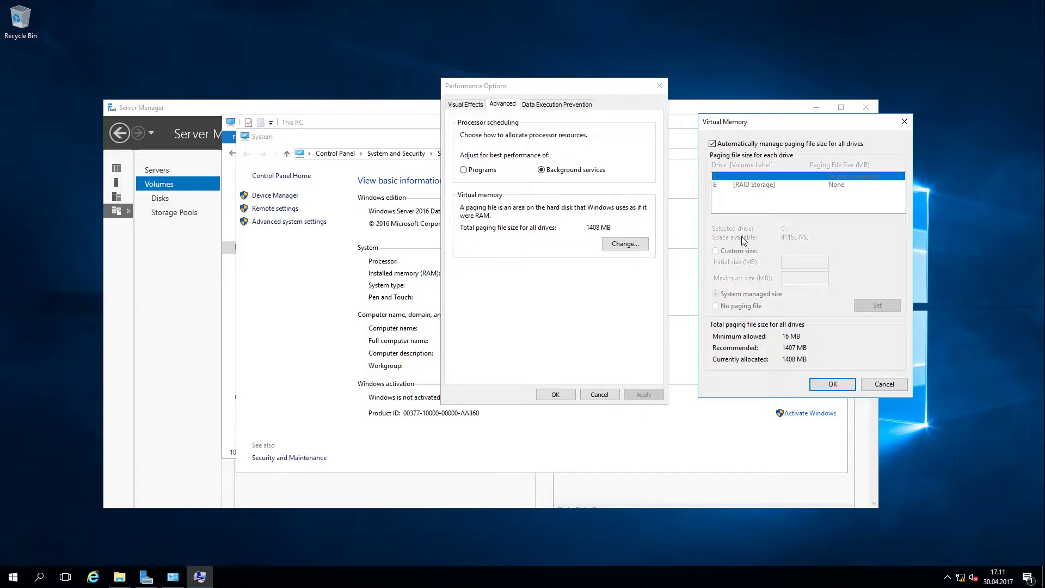
left_click_drag(765, 128, 739, 85)
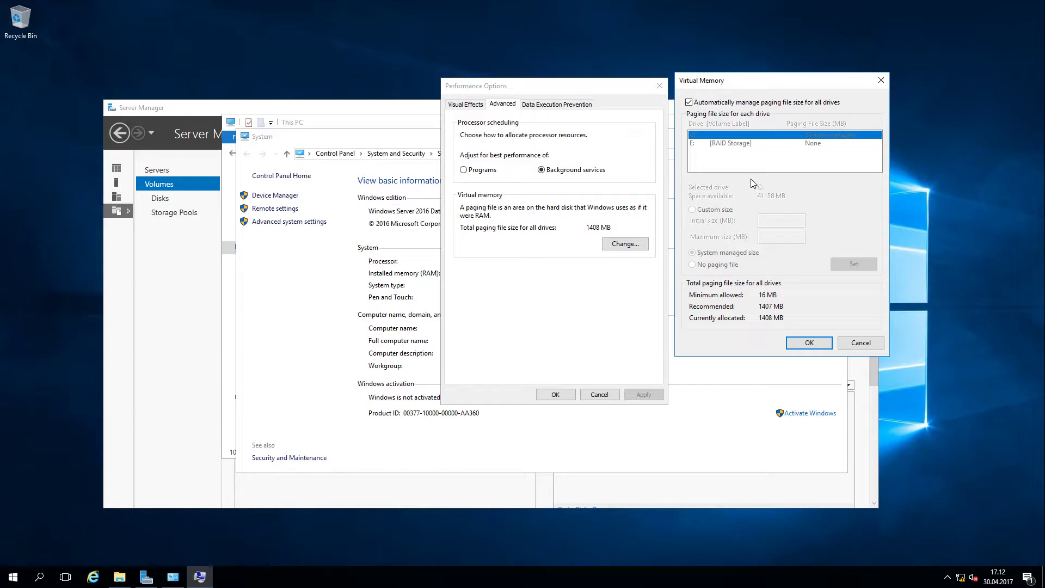
Turn off automatic paging file management for all drives and choose a custom size for drive E: (RAID Storage).
left_click(689, 105)
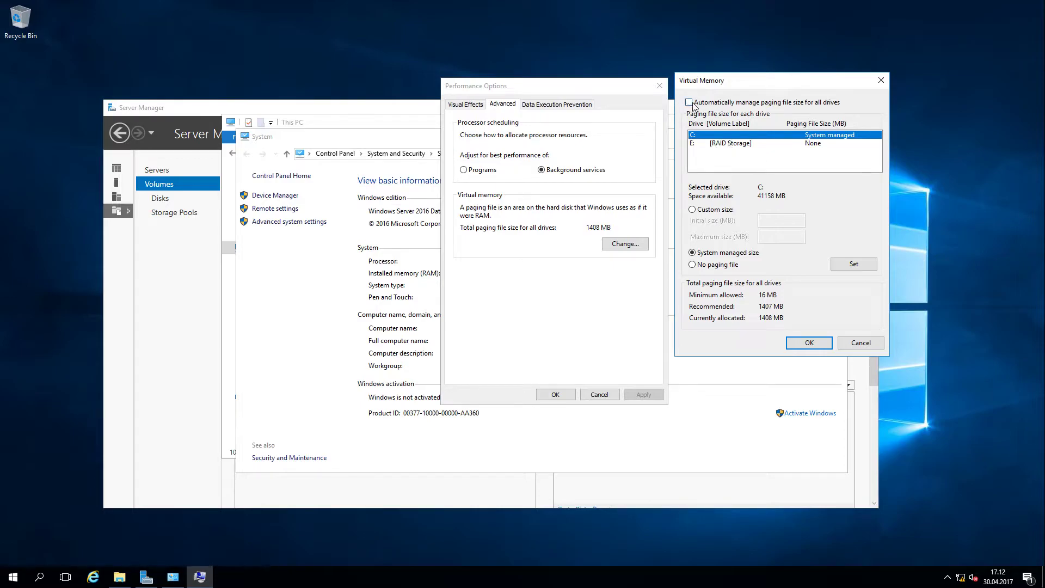
left_click(721, 143)
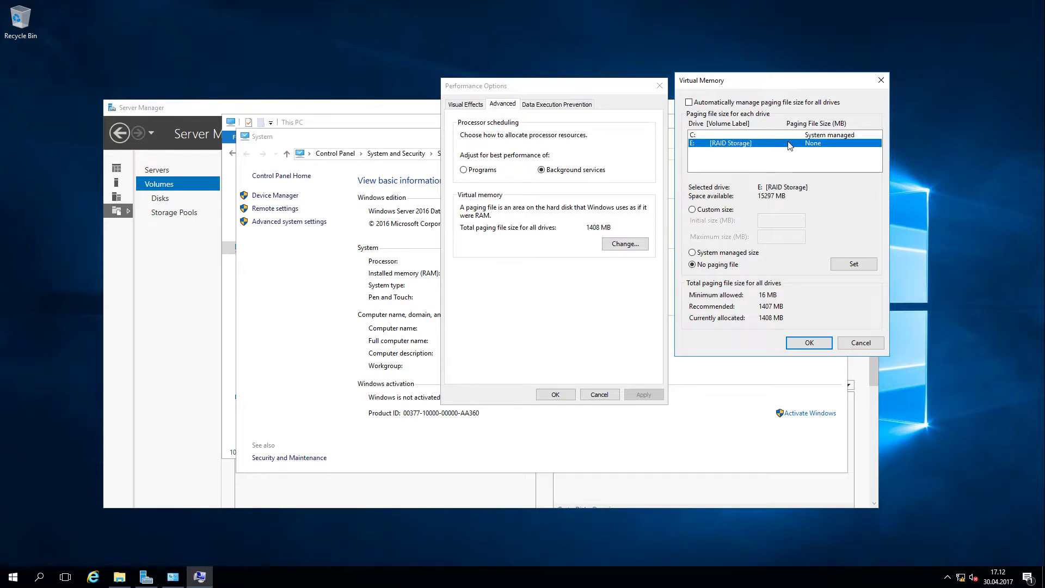
left_click(705, 136)
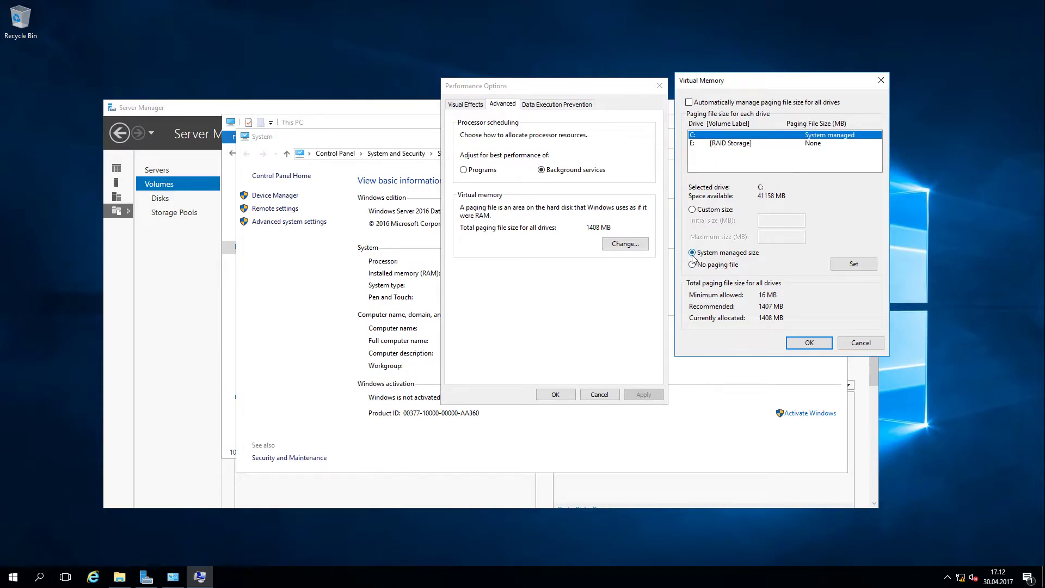
left_click(711, 144)
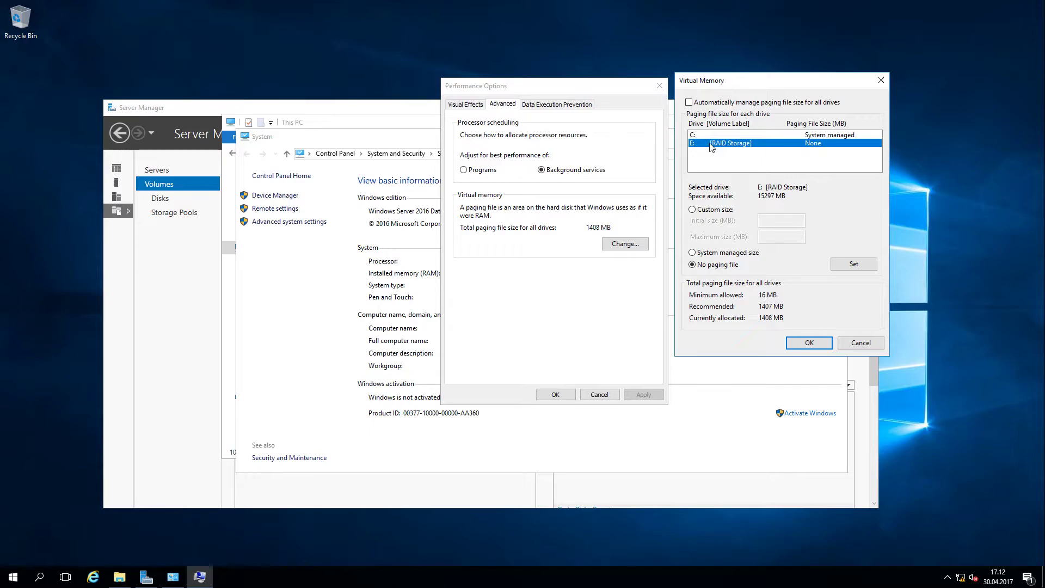
left_click(700, 212)
left_click(779, 221)
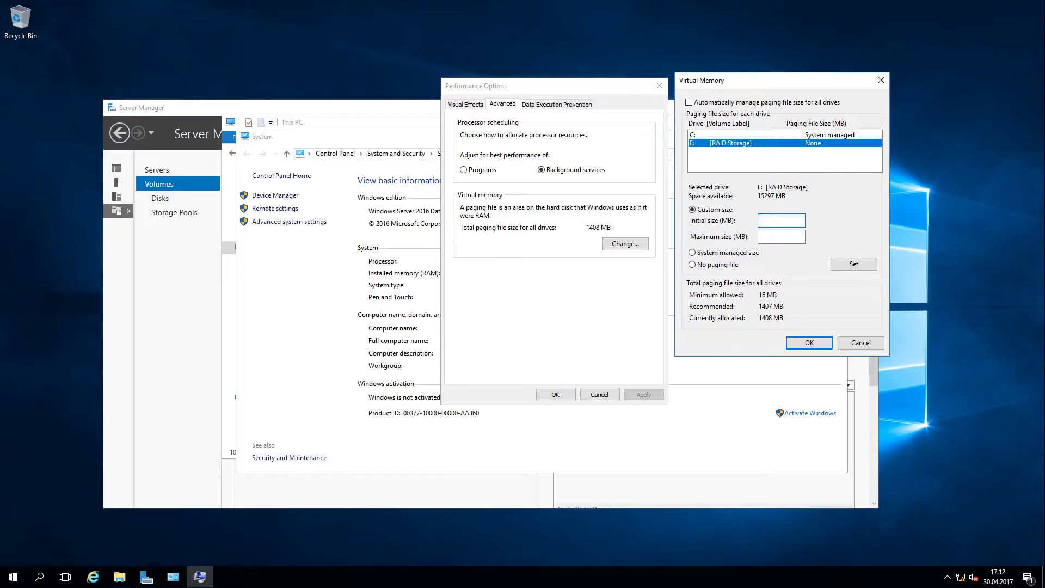
Try to set drive E:'s initial and maximum paging file sizes to 16000 MB.
type("16000")
key("Tab")
type("1600")
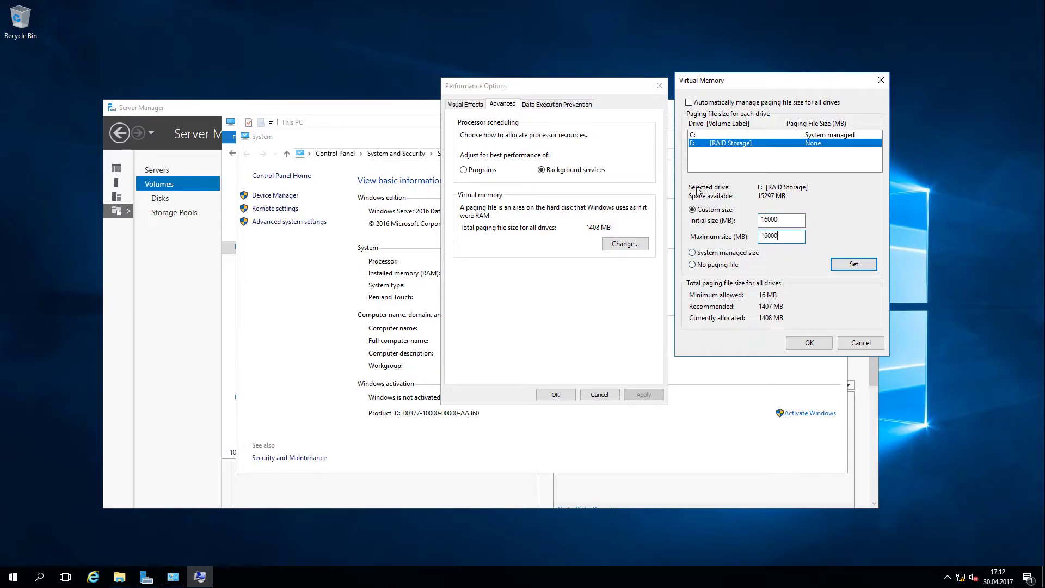
left_click(840, 264)
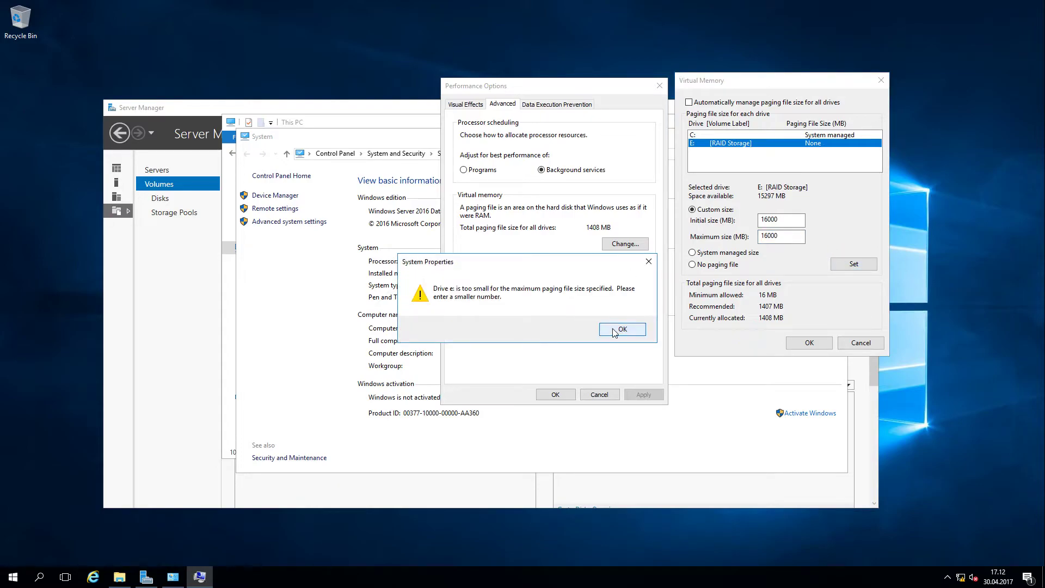
left_click(623, 330)
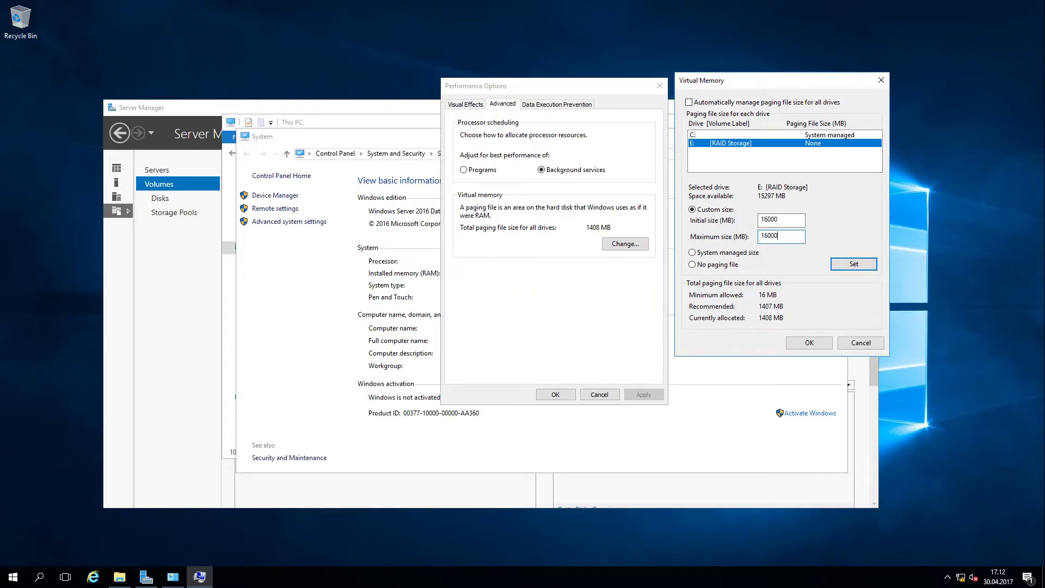
Set drive E:'s initial and maximum paging file sizes to 1600 MB.
key("shift+Tab")
key("End")
key("BackSpace")
key("Tab")
key("End")
key("BackSpace")
left_click(850, 263)
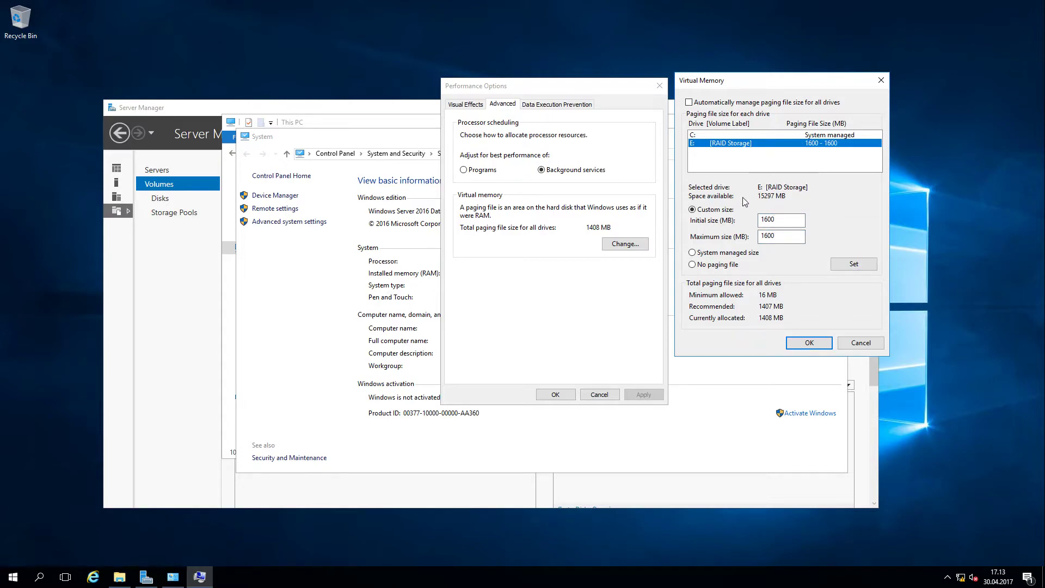
Set drive E:'s initial and maximum paging file sizes to 14000 MB.
left_click(786, 236)
double_click(768, 220)
left_click(770, 219)
left_click_drag(780, 220, 706, 218)
type("1400")
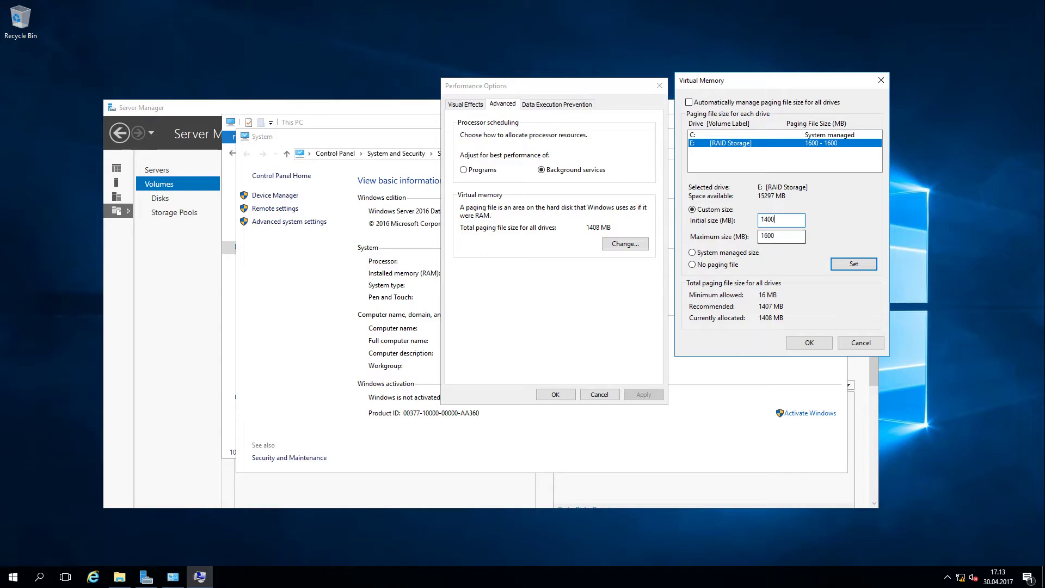
left_click(785, 237)
left_click(784, 220)
type("0")
key("Tab")
type("14000")
left_click(852, 264)
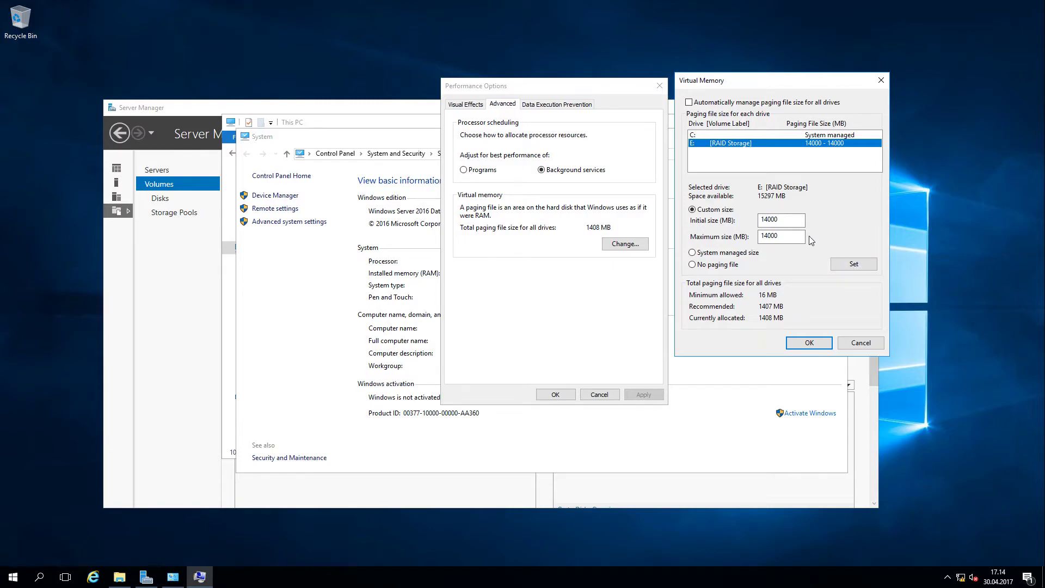
Set drive E:'s initial and maximum paging file sizes to 1600 MB.
left_click(786, 221)
key("ctrl+a")
type("1600")
key("Tab")
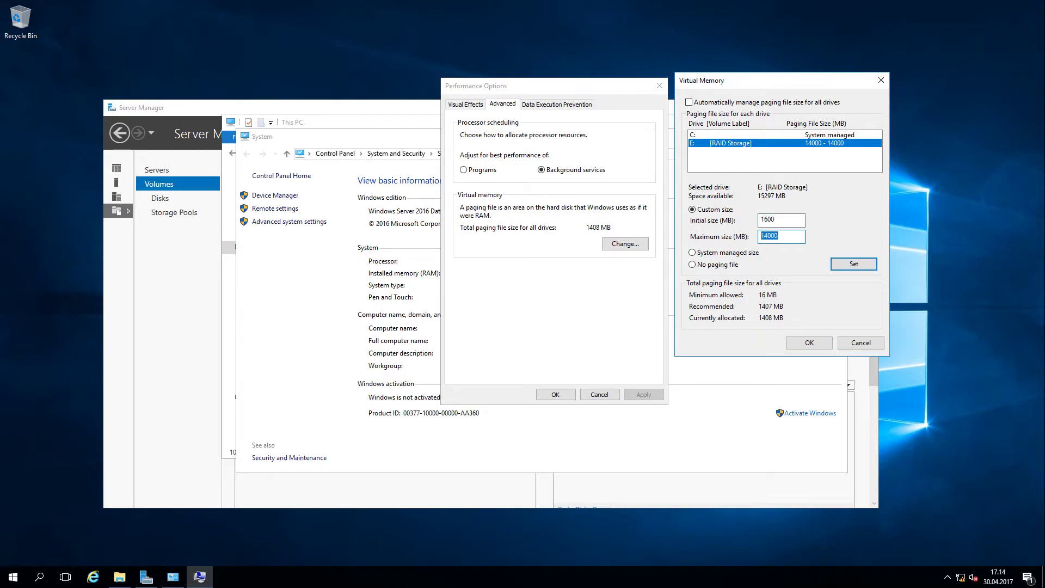
type("1600")
left_click(854, 264)
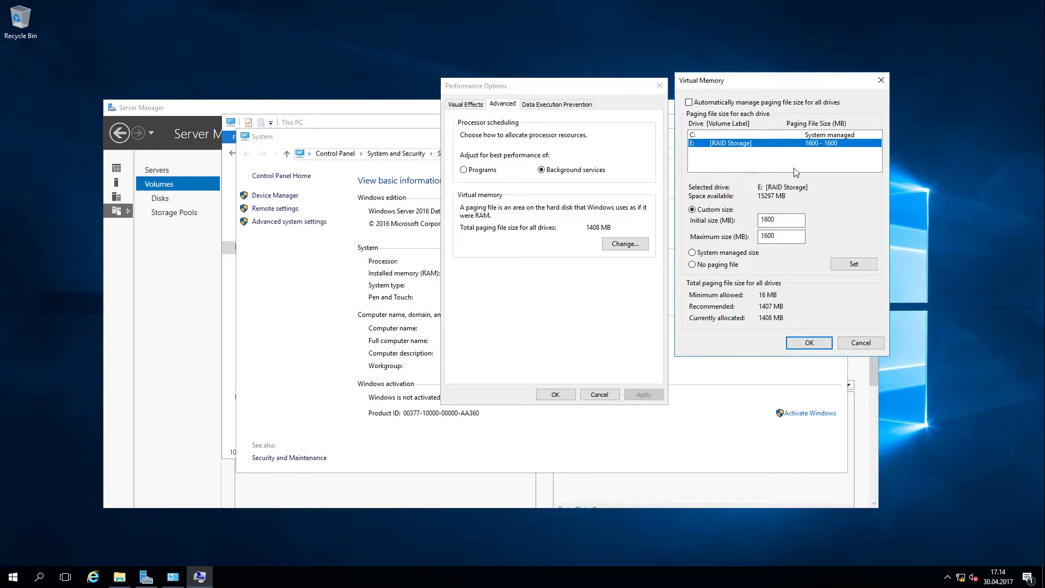
Set drive C: to have no paging file and reapply the custom size on drive E:.
left_click(738, 136)
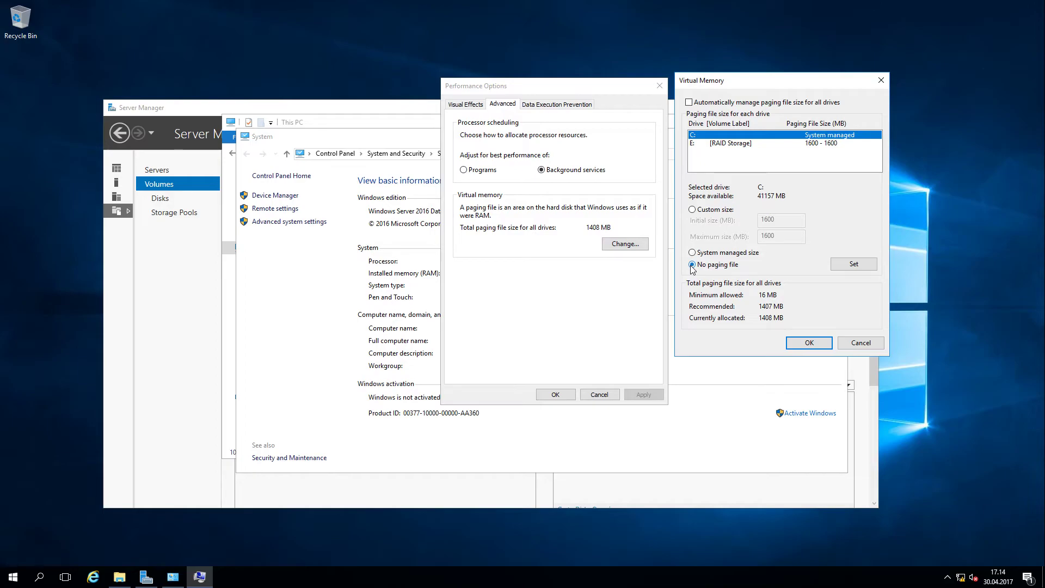
left_click(854, 264)
left_click(566, 338)
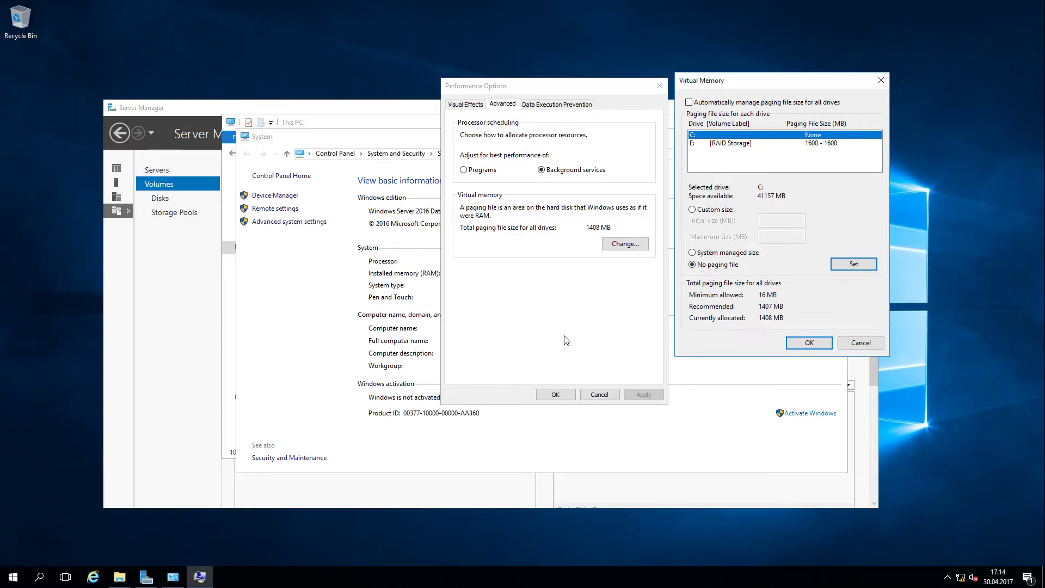
left_click(736, 143)
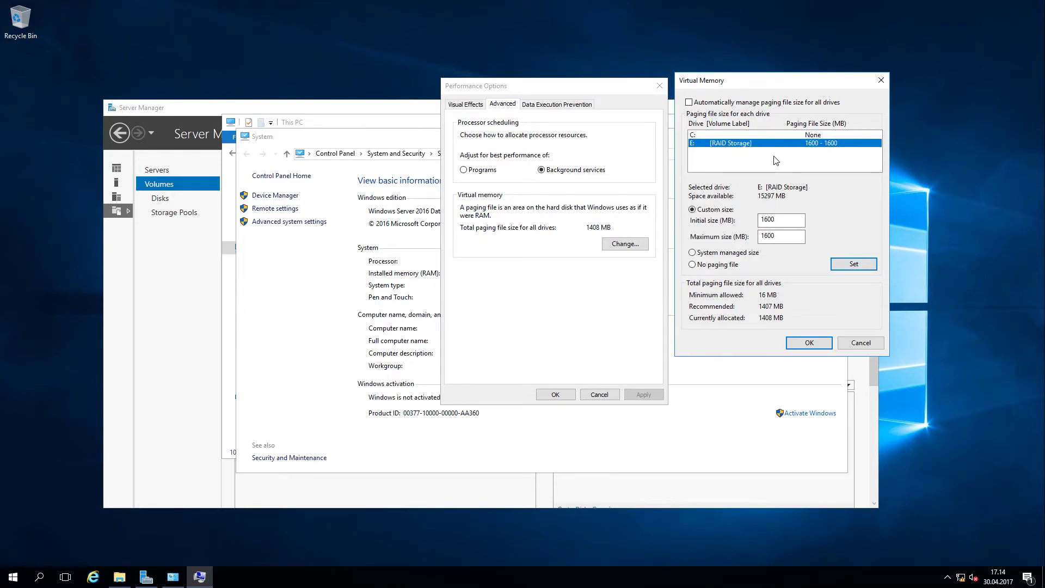
left_click(853, 264)
left_click(731, 136)
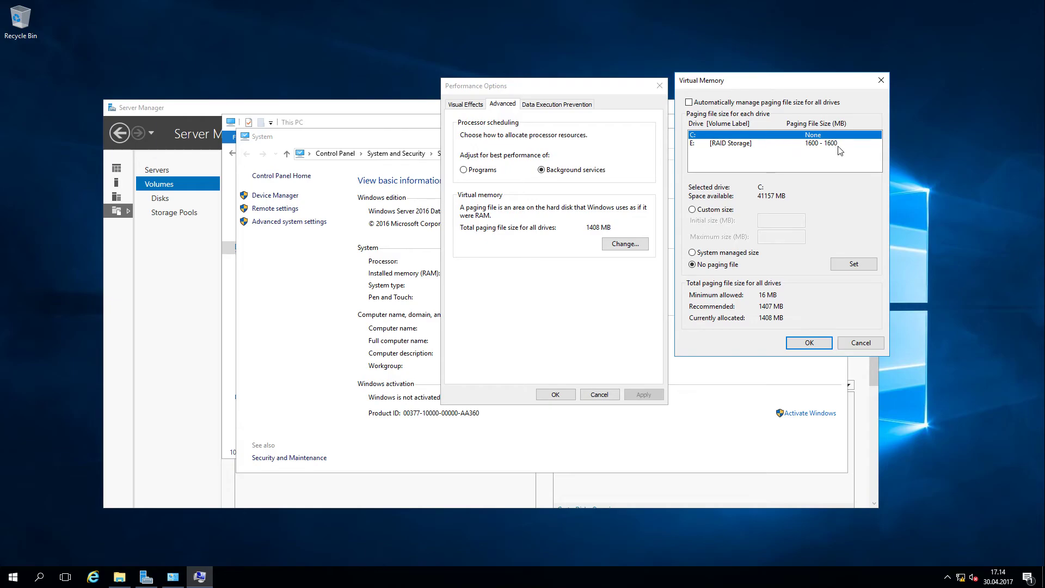
Accept the virtual memory, performance and system properties changes, and close the System window.
left_click(799, 344)
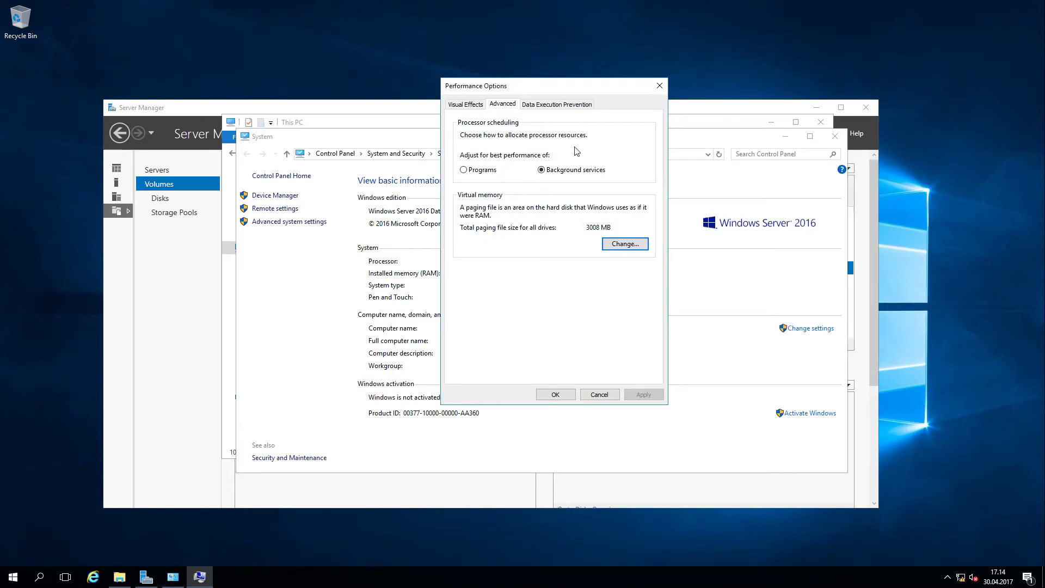
left_click(558, 395)
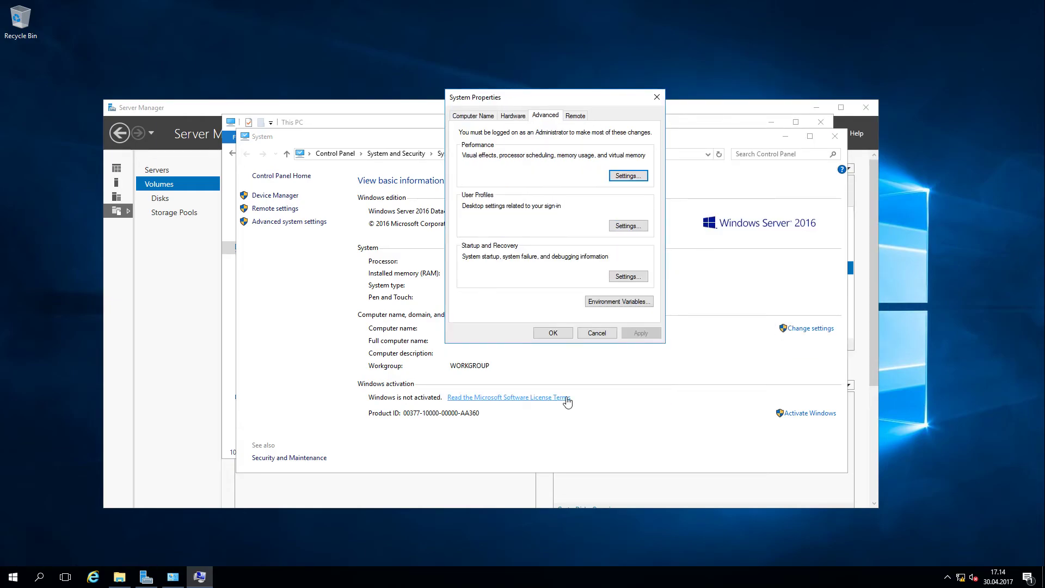
left_click(559, 334)
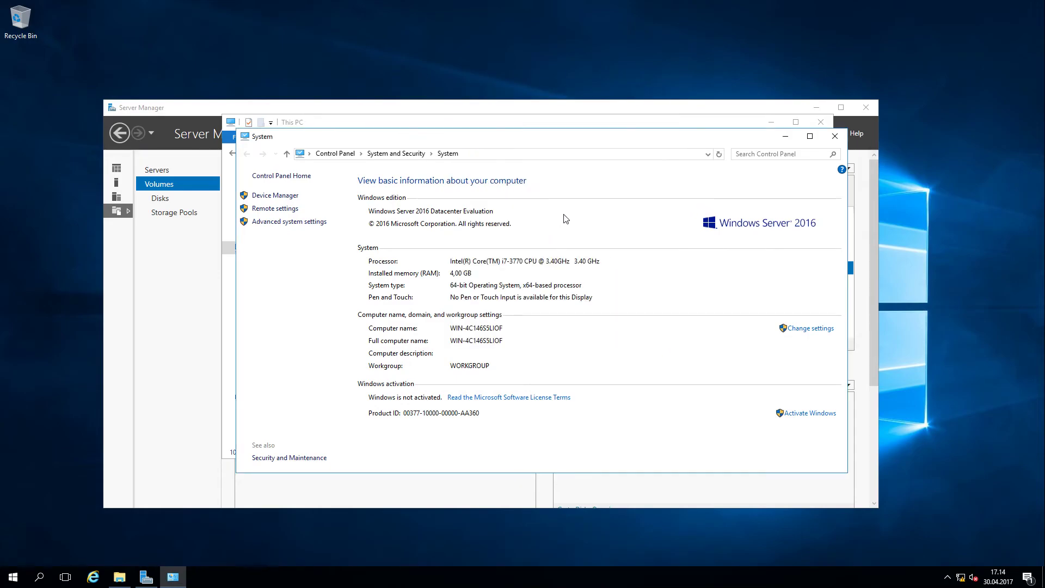
left_click_drag(520, 139, 409, 60)
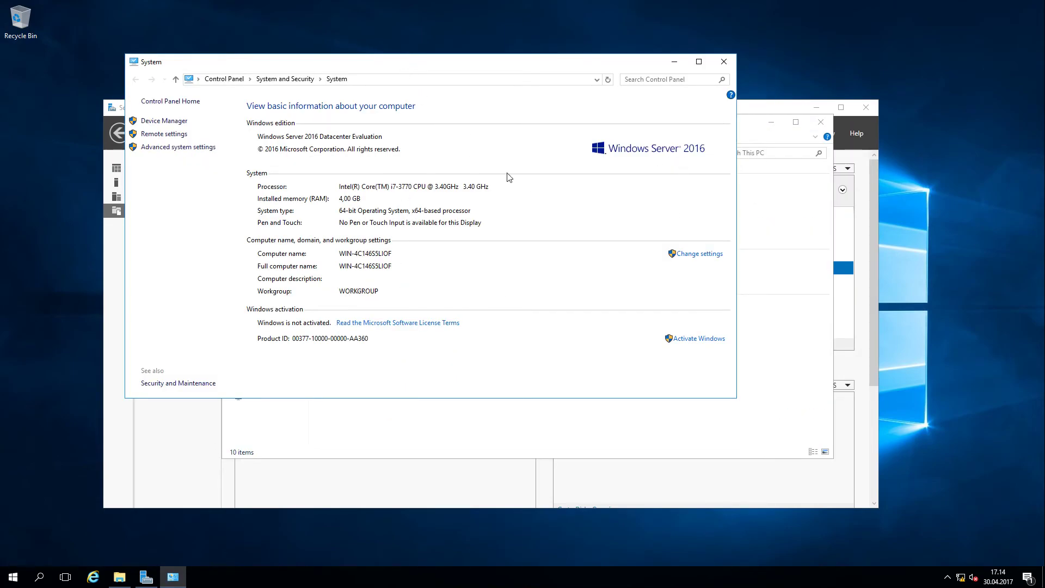
left_click(723, 63)
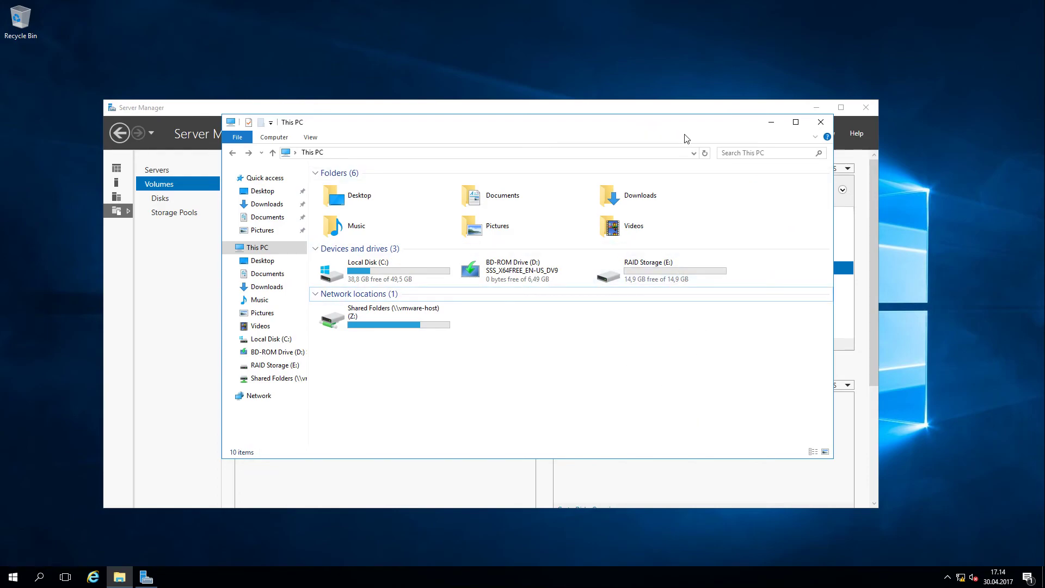
Refresh This PC to check the free space on RAID Storage (E:), and close the File Explorer window.
left_click(705, 154)
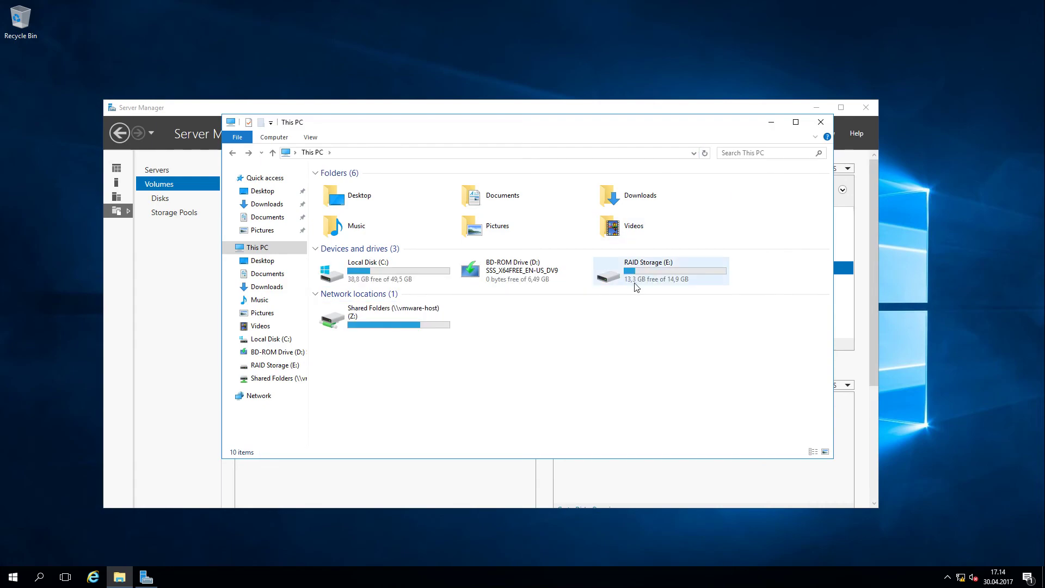
mouse_move(638, 278)
left_click(821, 127)
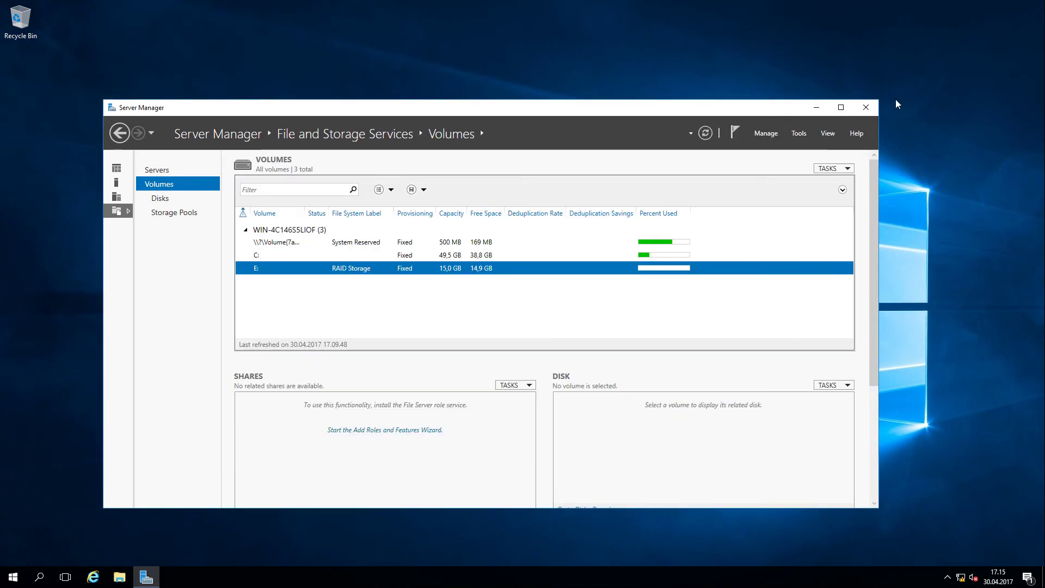
mouse_move(385, 2)
left_click(713, 67)
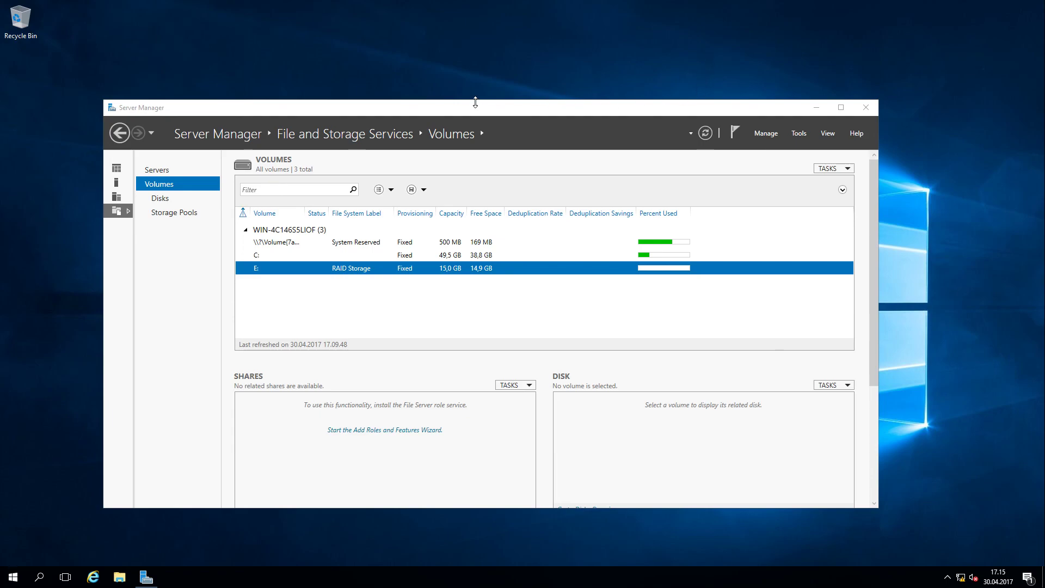
left_click_drag(462, 110, 496, 76)
left_click(540, 44)
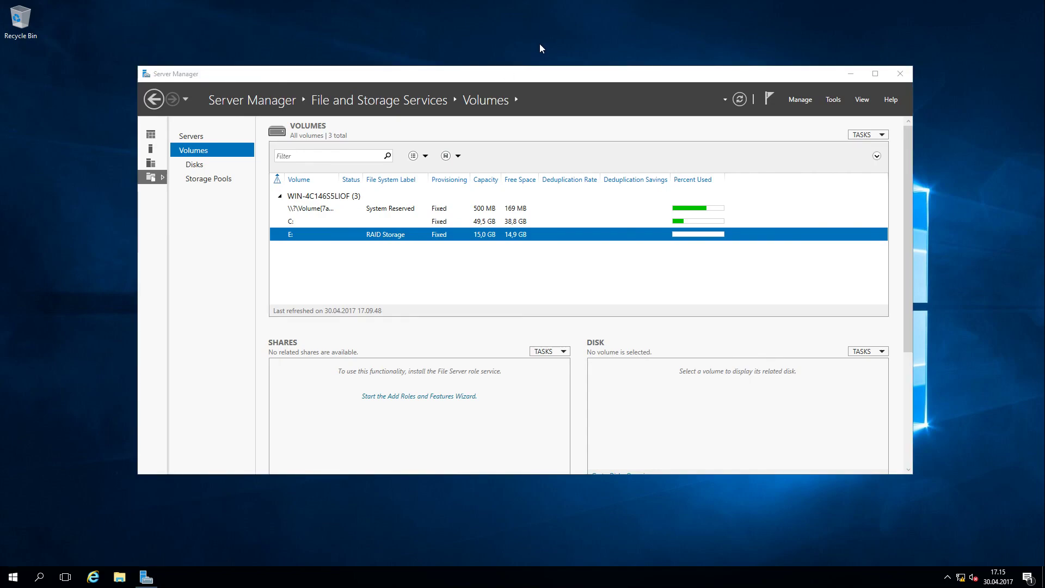